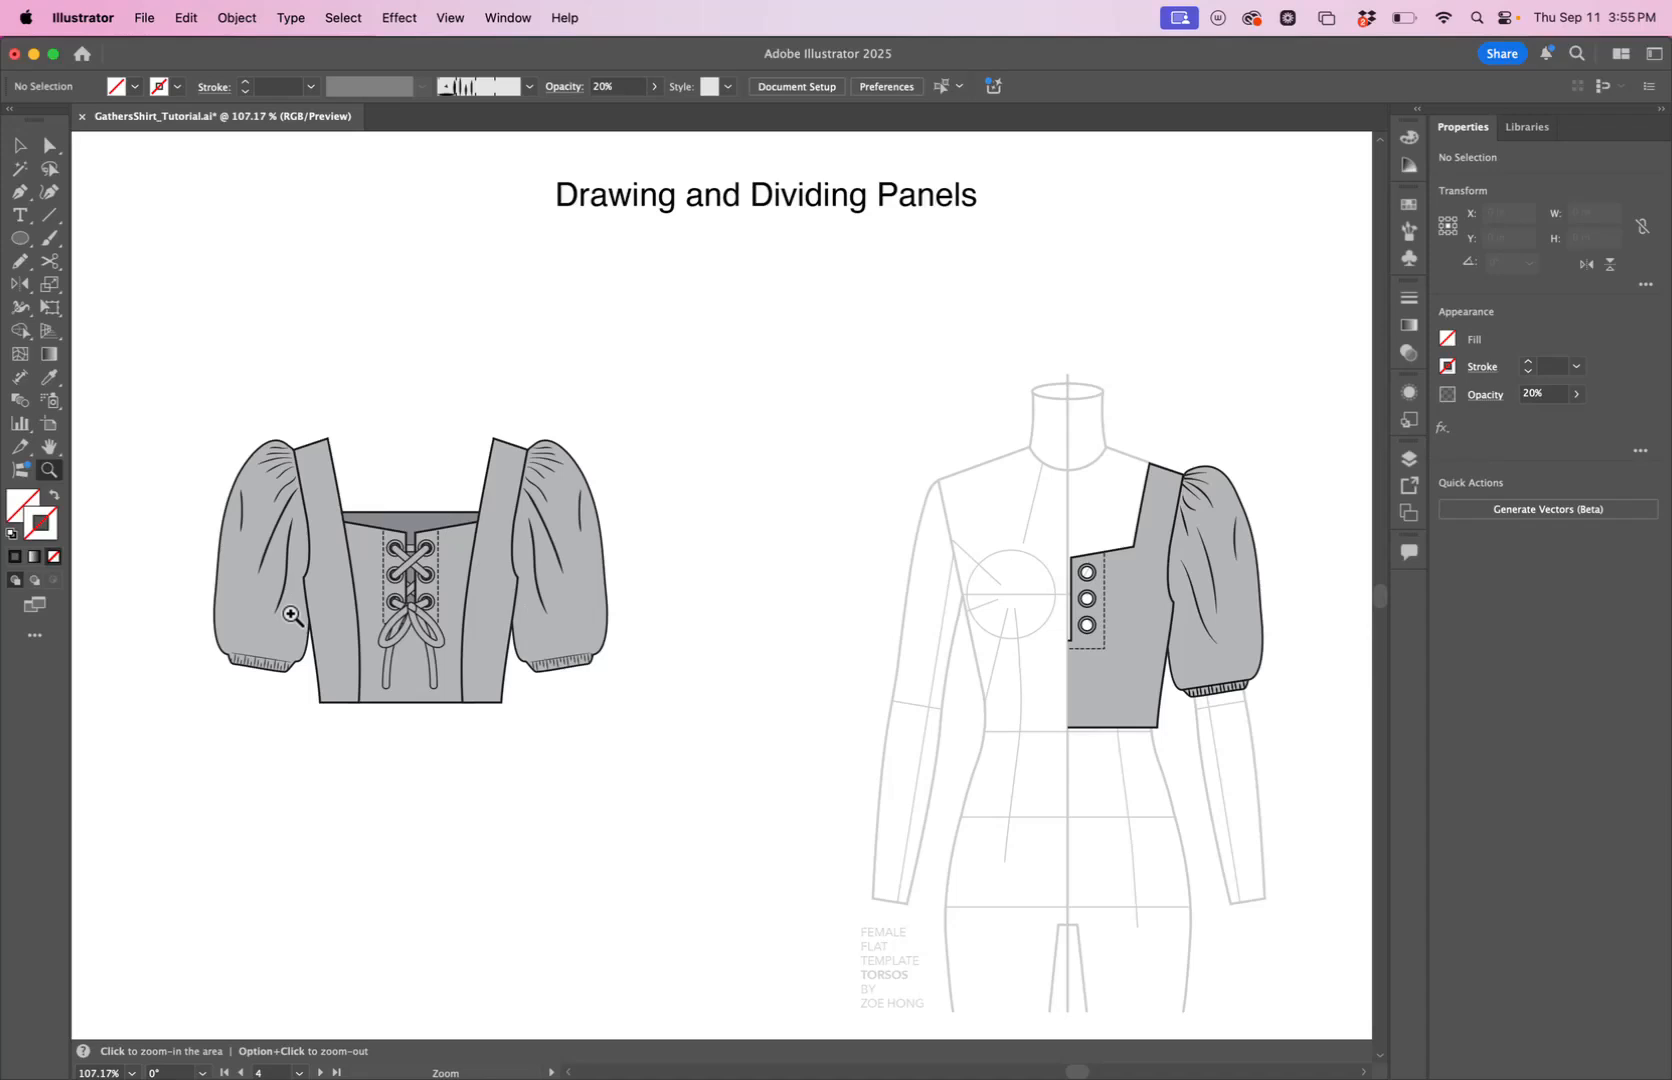
{"action": "key", "text": "v"}
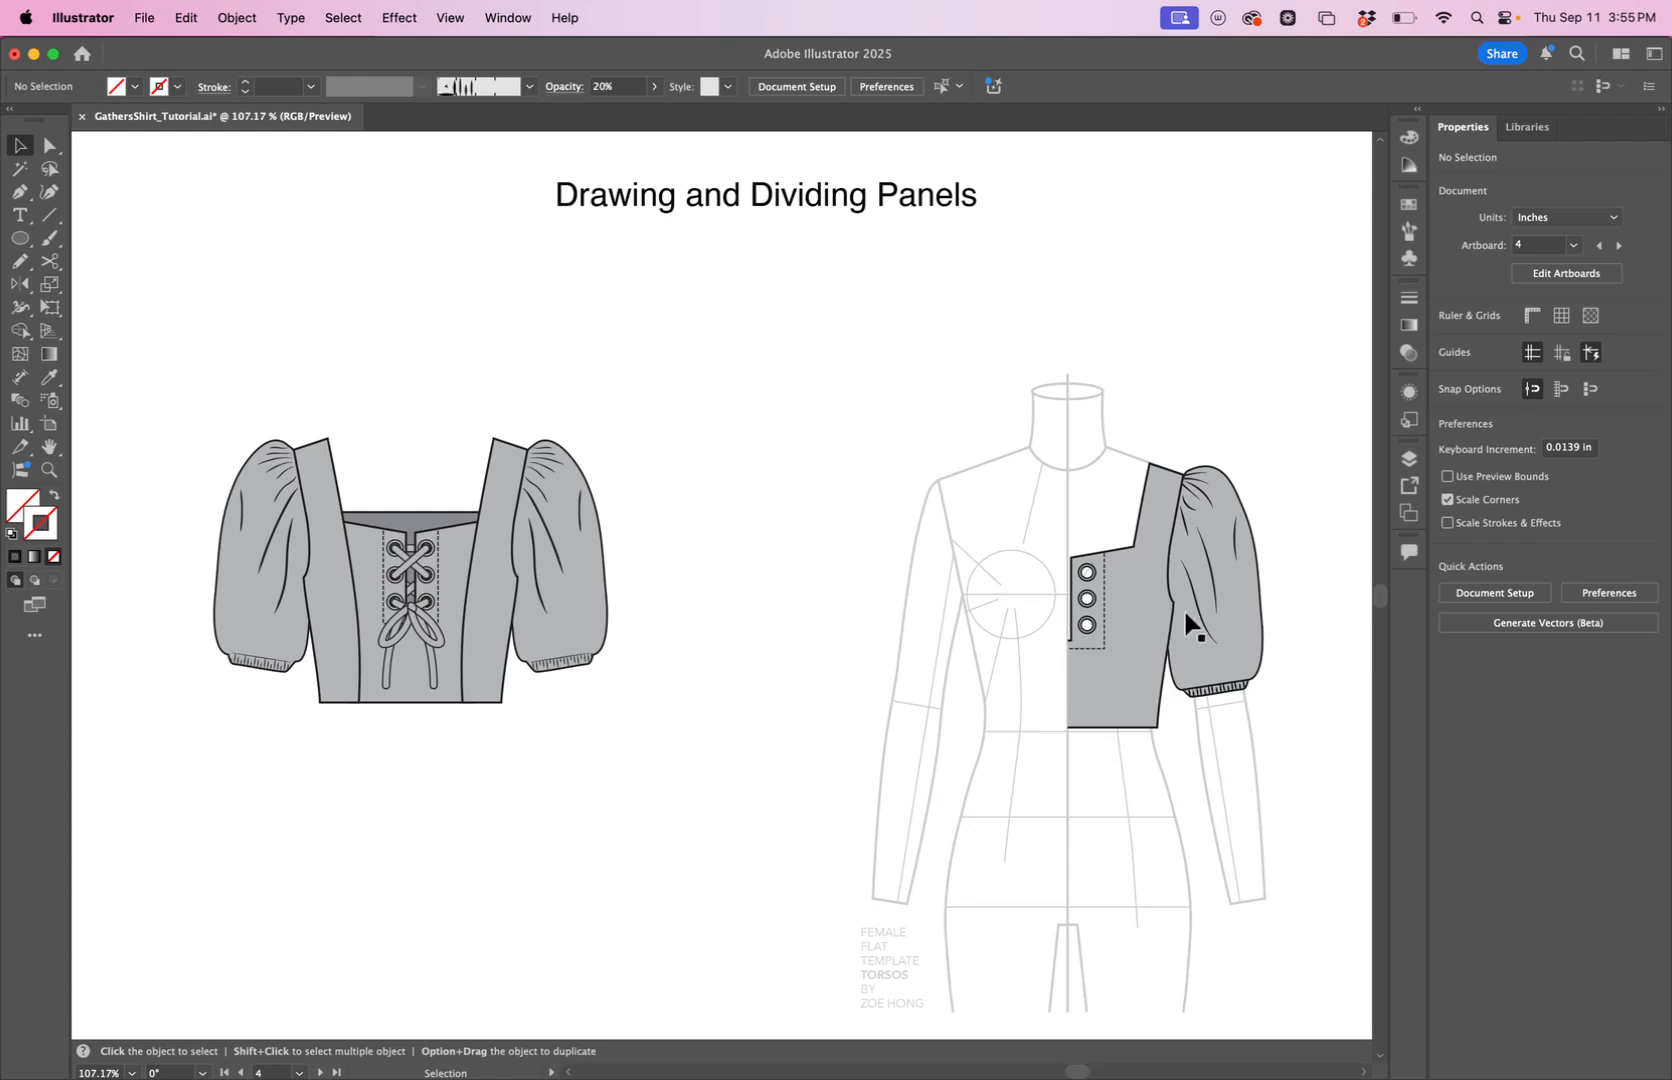
{"action": "key", "text": "a"}
{"action": "left_click", "coordinate": [1153, 664]}
{"action": "left_click", "coordinate": [15, 150]}
{"action": "left_click", "coordinate": [1036, 677]}
{"action": "left_click", "coordinate": [1097, 665]}
{"action": "left_click_drag", "start_coordinate": [1142, 674], "coordinate": [1041, 671]}
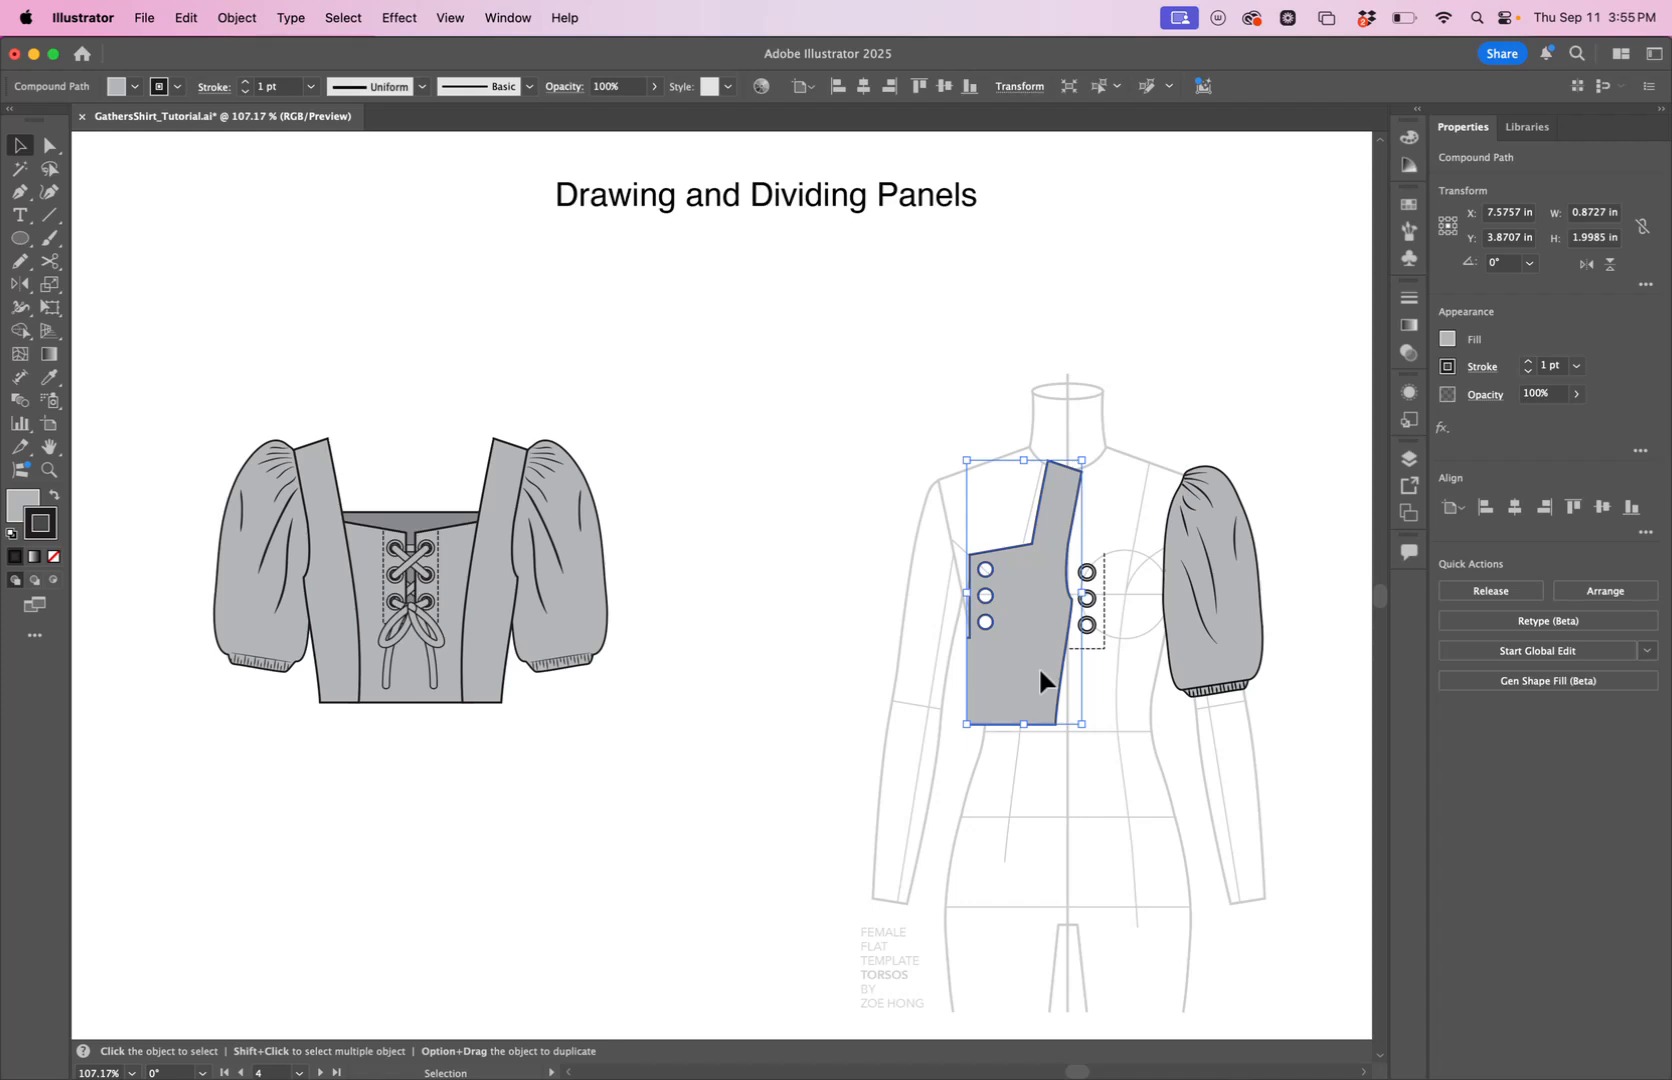
{"action": "key", "text": "super+z"}
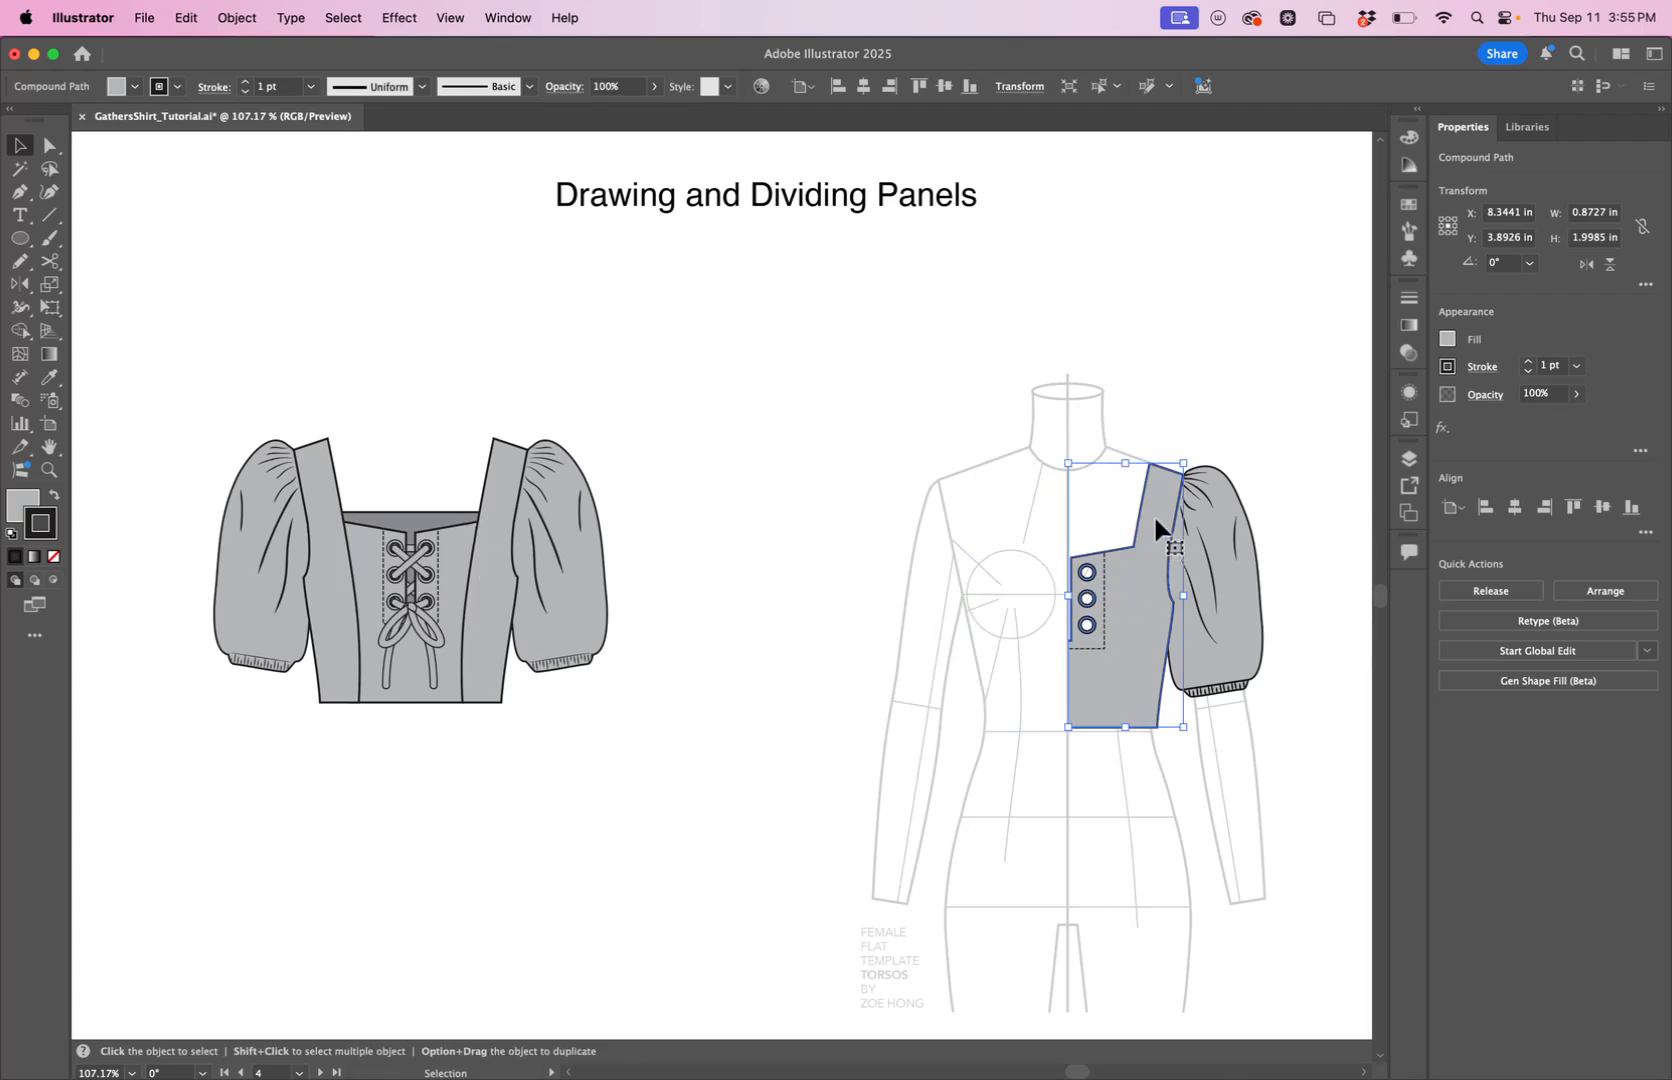
{"action": "left_click", "coordinate": [859, 622]}
{"action": "left_click", "coordinate": [768, 624]}
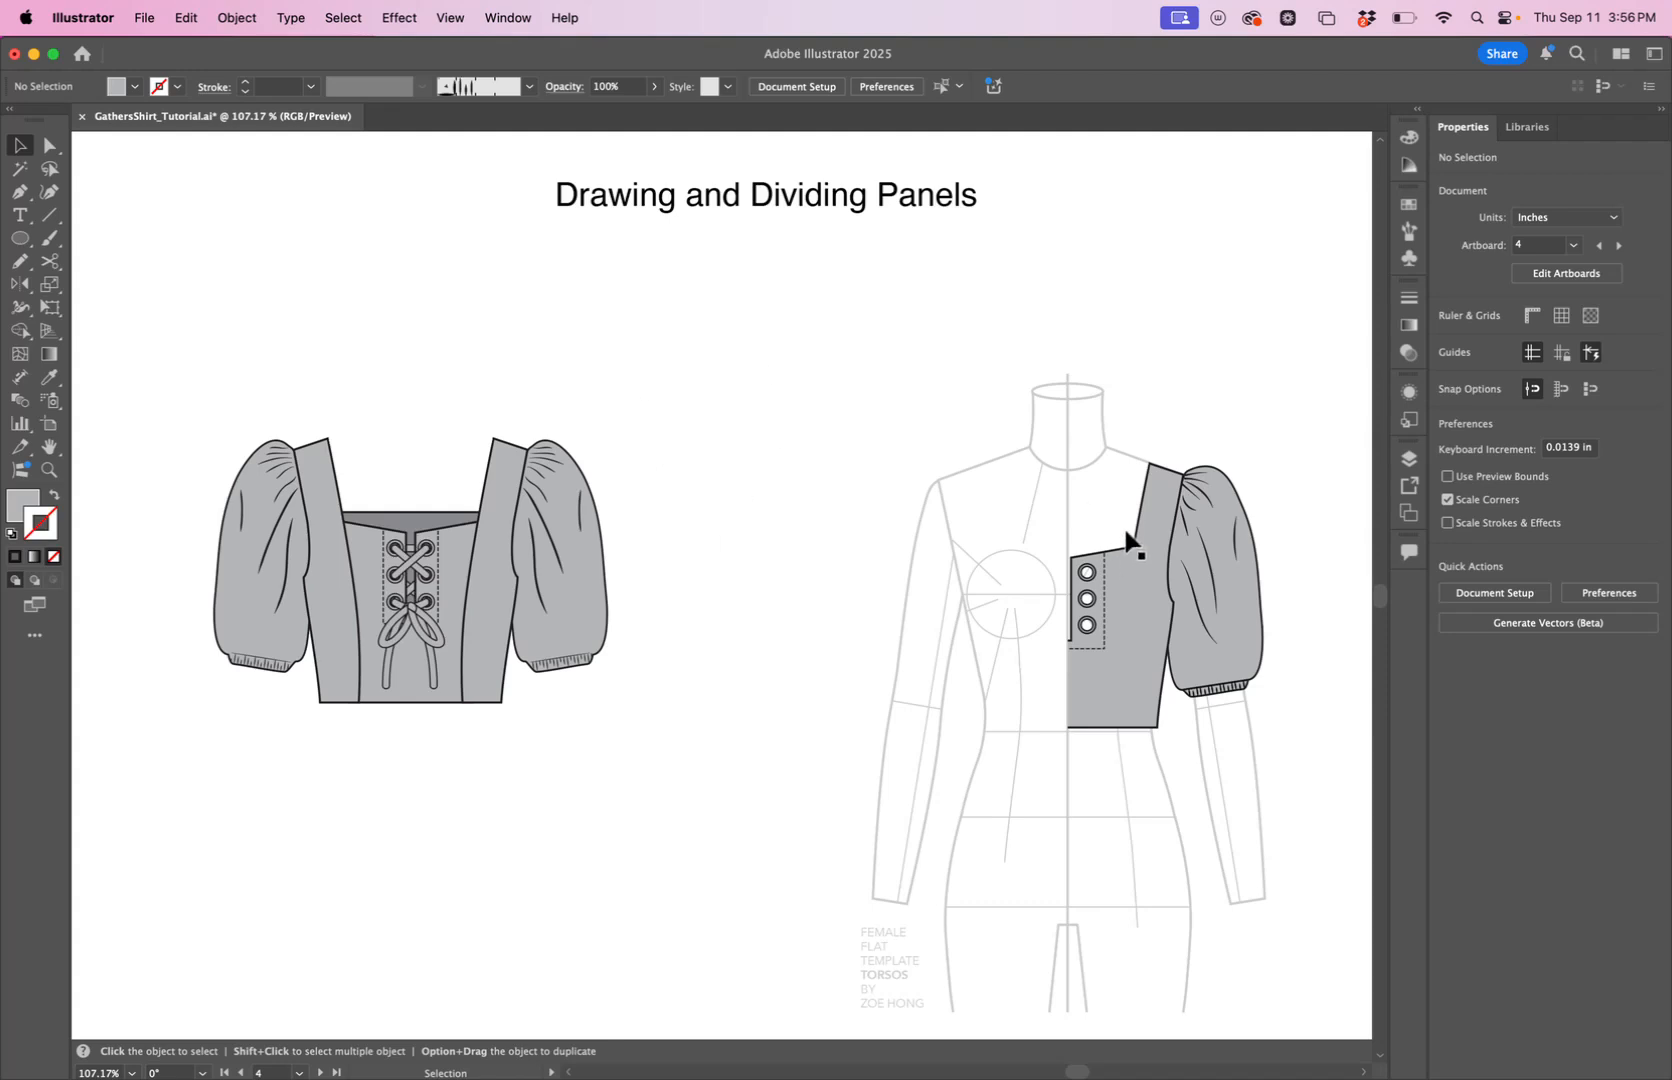
Draw a slightly curved seam line with the Pen tool from the bodice's inner neckline corner down to its hem.
{"action": "left_click", "coordinate": [19, 191]}
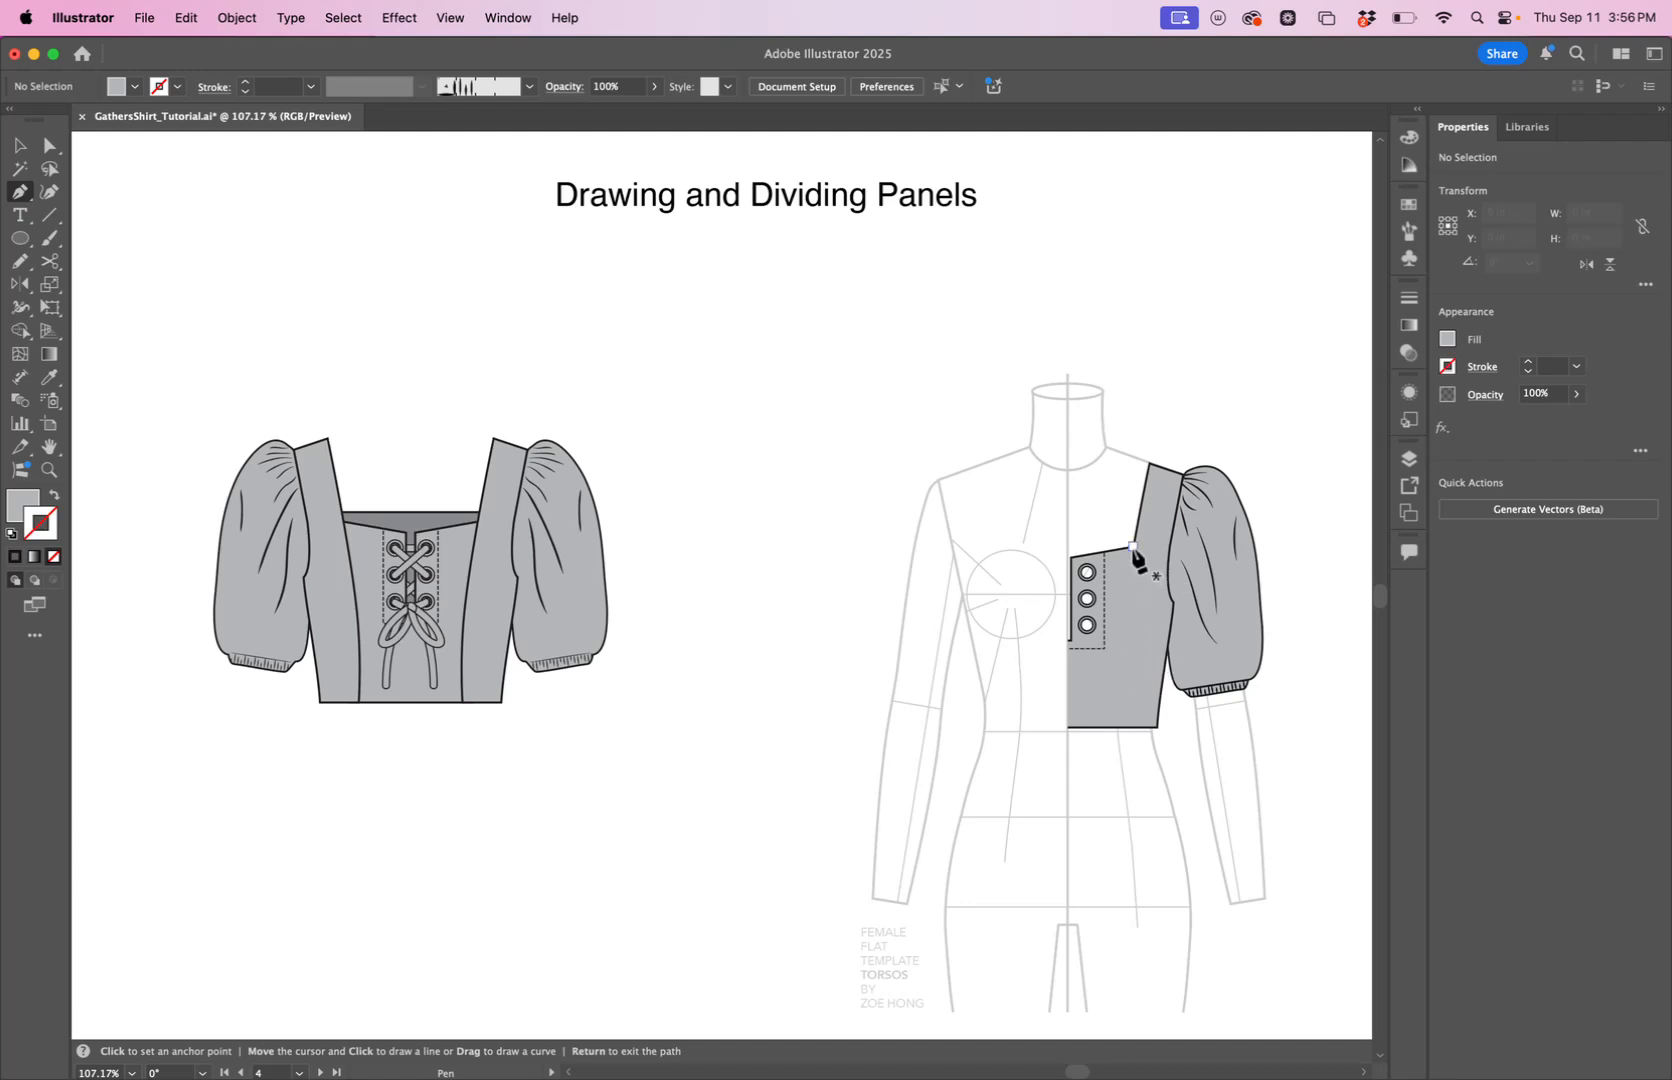
{"action": "left_click", "coordinate": [1133, 547]}
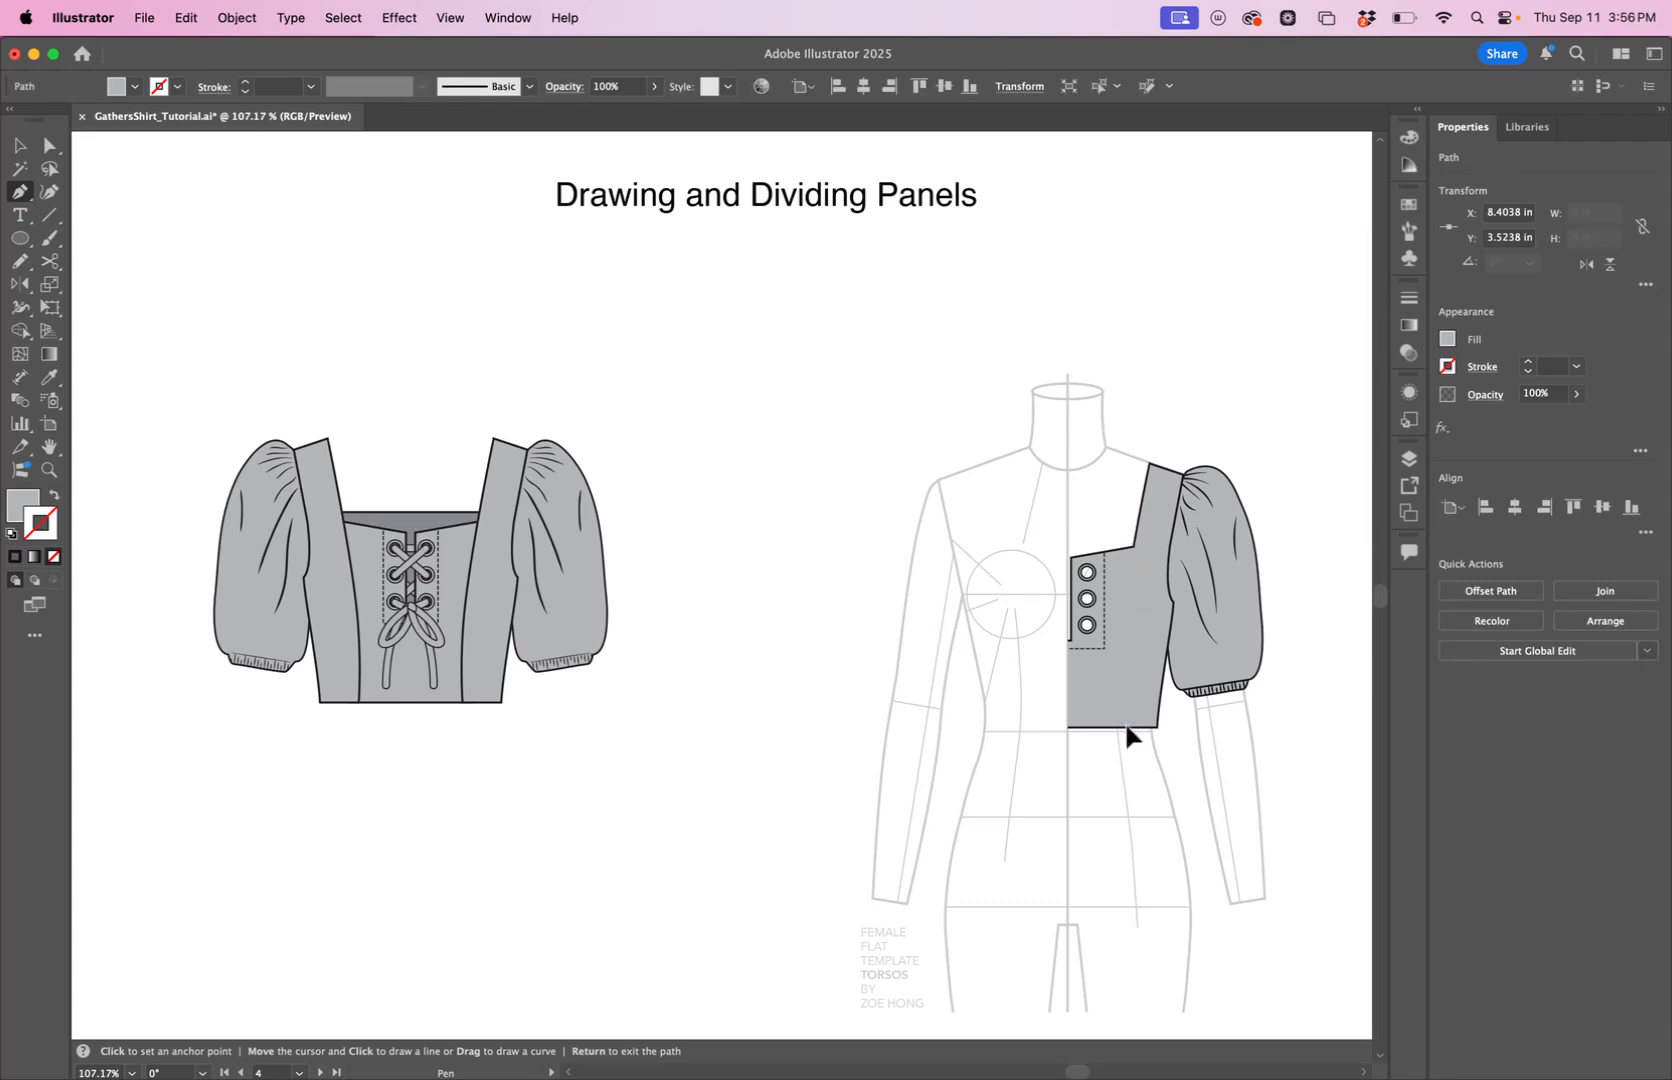
{"action": "left_click_drag", "start_coordinate": [1128, 727], "coordinate": [1130, 806]}
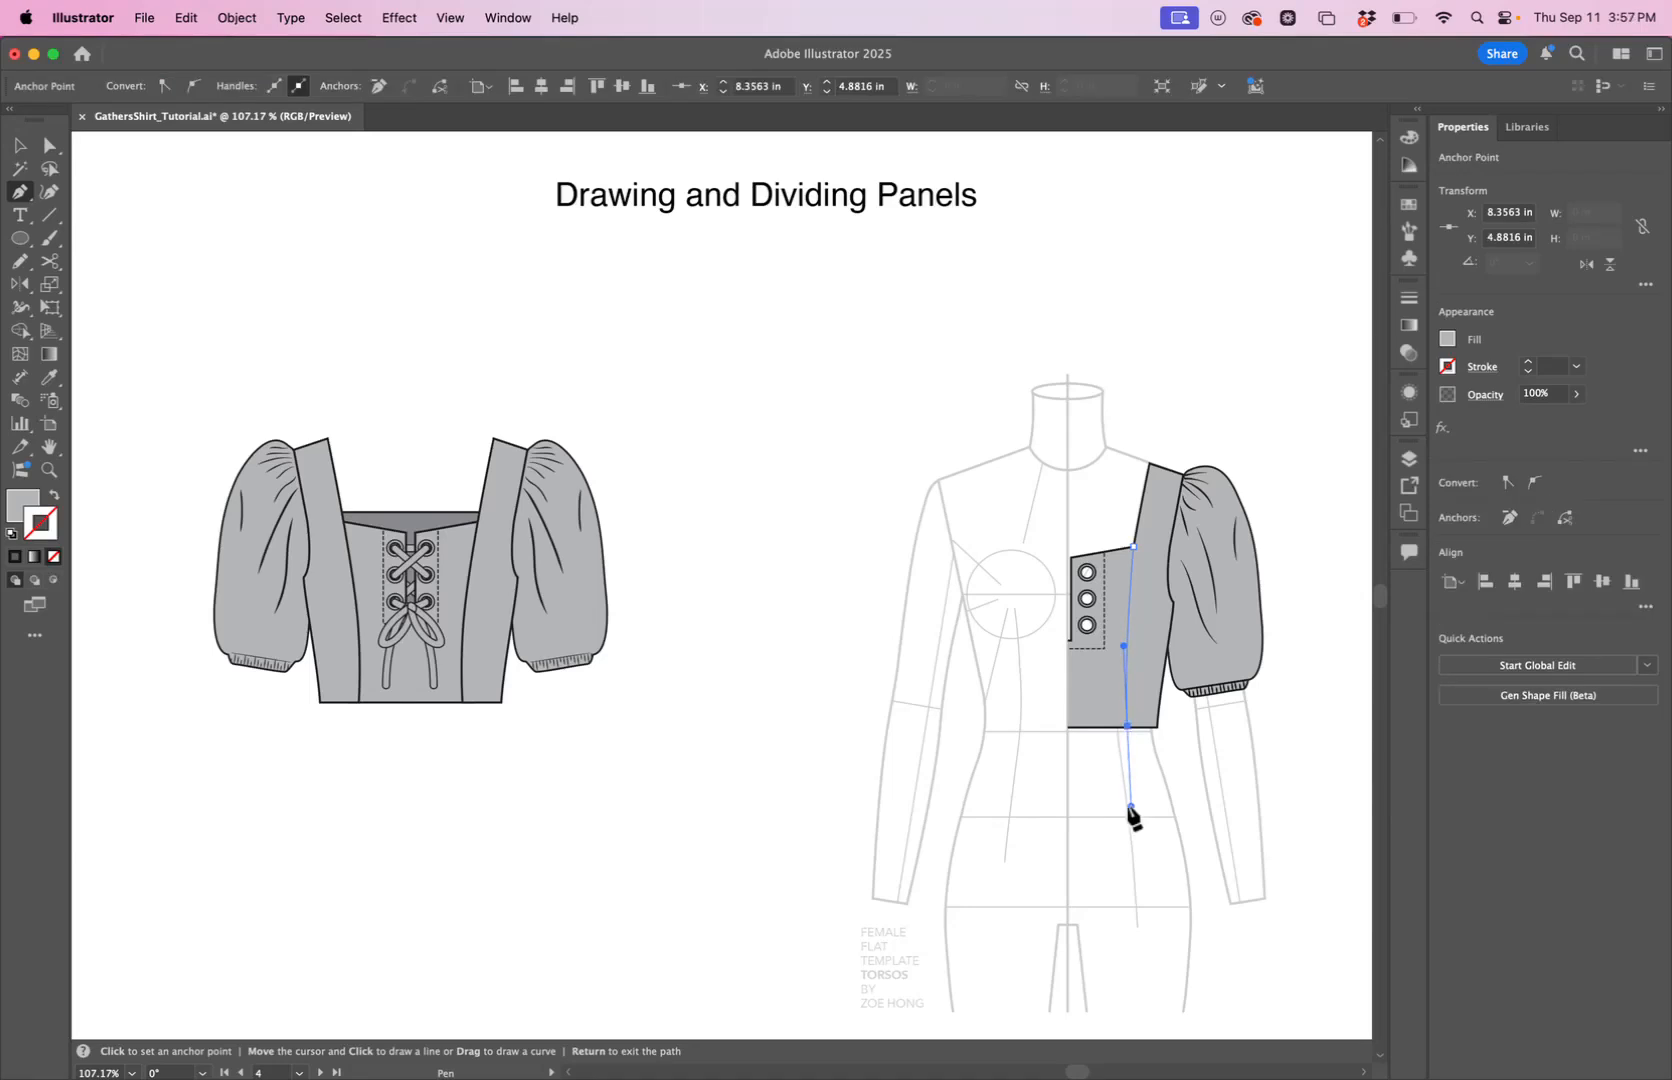
{"action": "key", "text": "Return"}
Give the new seam line no fill and a black stroke, and deselect it.
{"action": "left_click", "coordinate": [53, 496]}
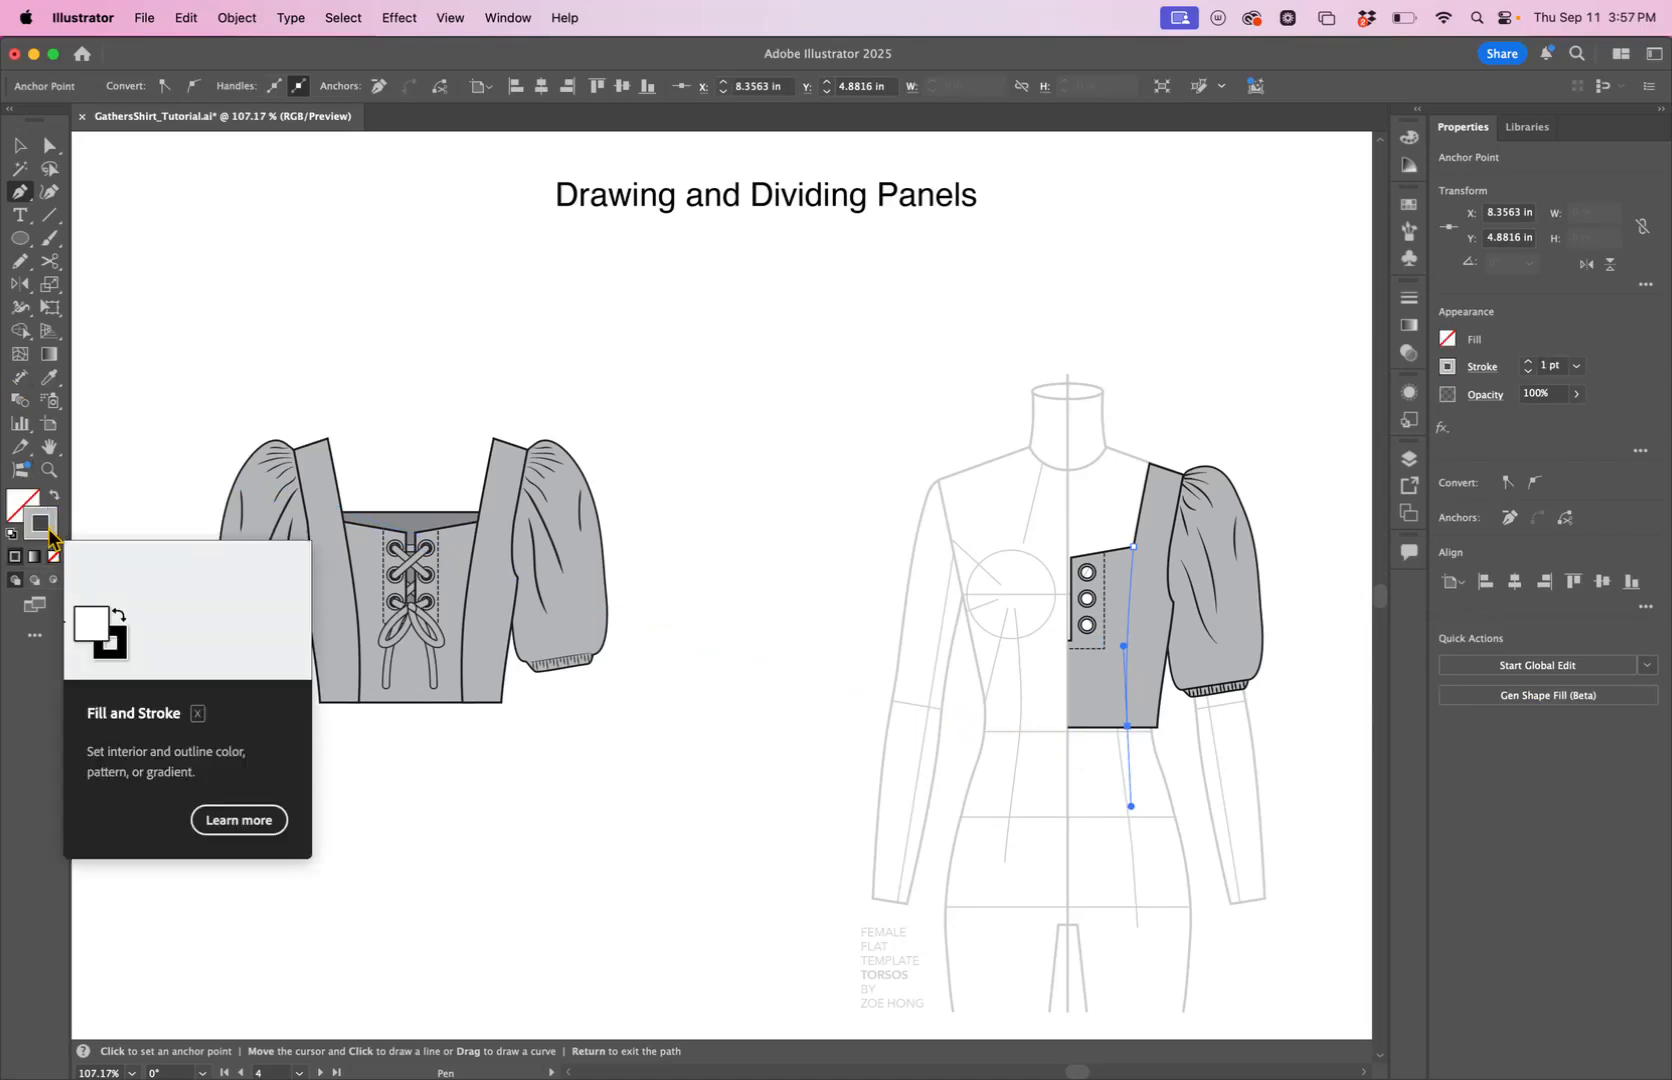
{"action": "double_click", "coordinate": [49, 529]}
{"action": "left_click_drag", "start_coordinate": [1196, 299], "coordinate": [1392, 429]}
{"action": "key", "text": "Return"}
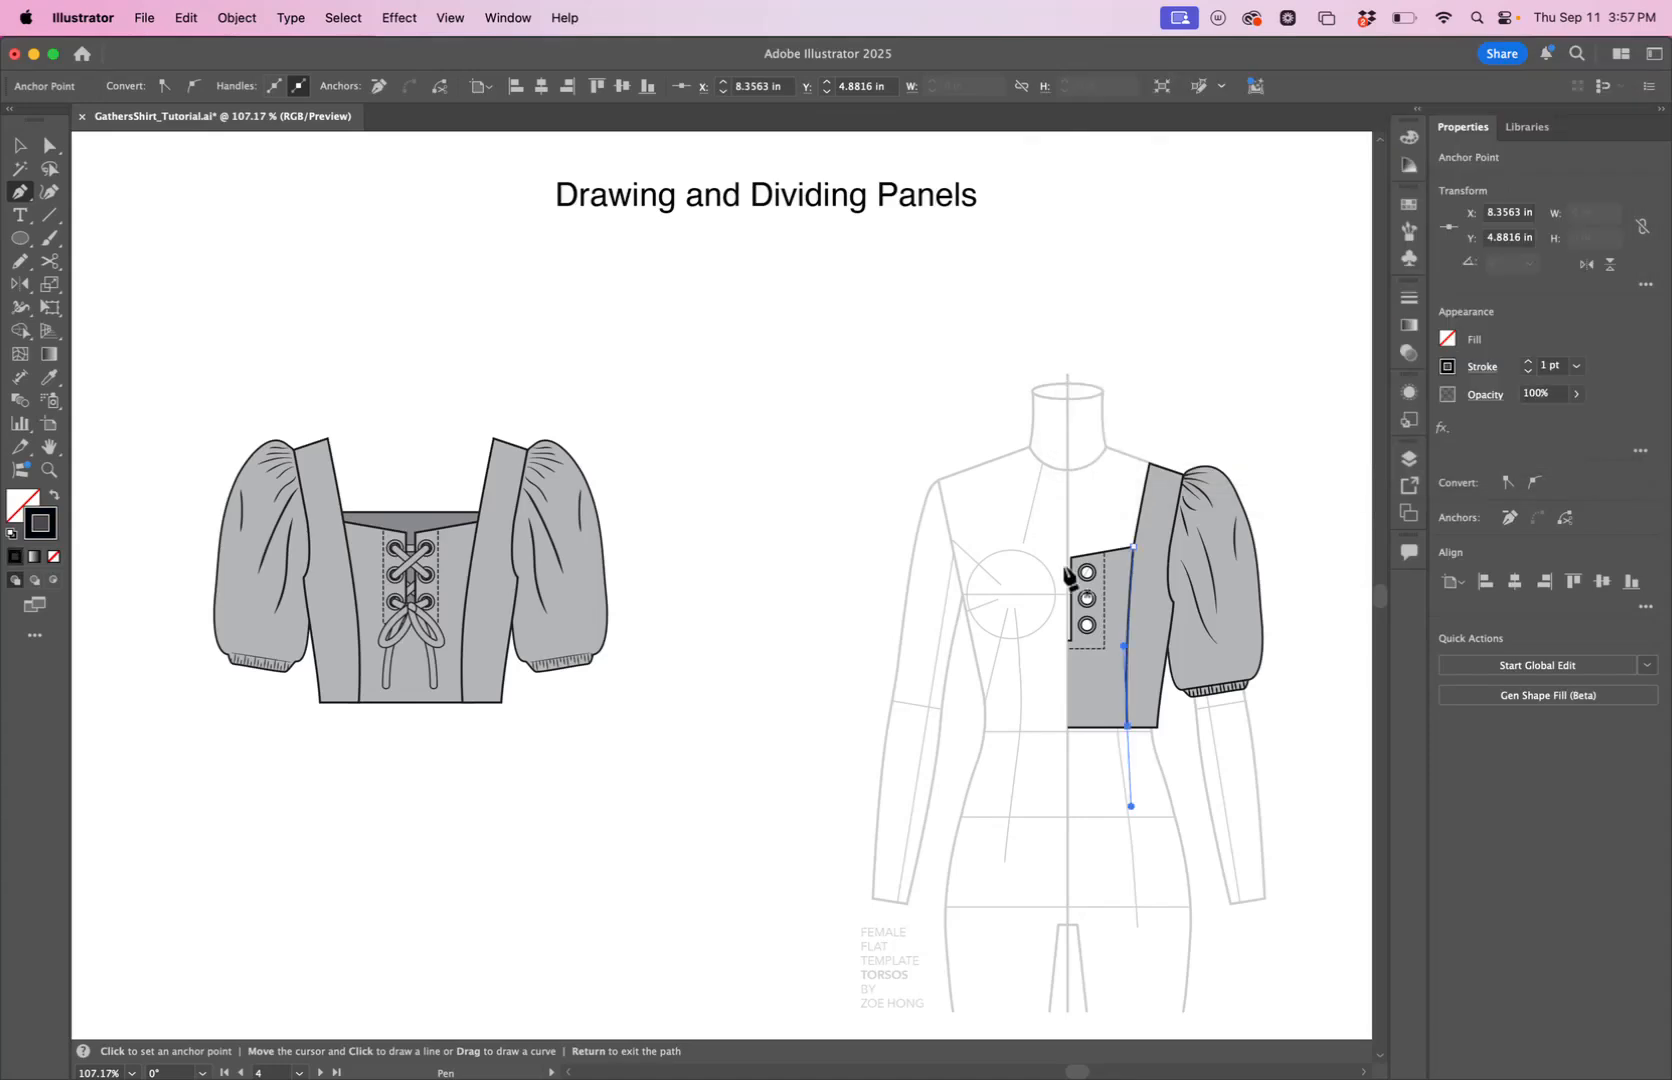
{"action": "left_click", "coordinate": [19, 145]}
{"action": "left_click", "coordinate": [867, 418]}
{"action": "left_click", "coordinate": [740, 487]}
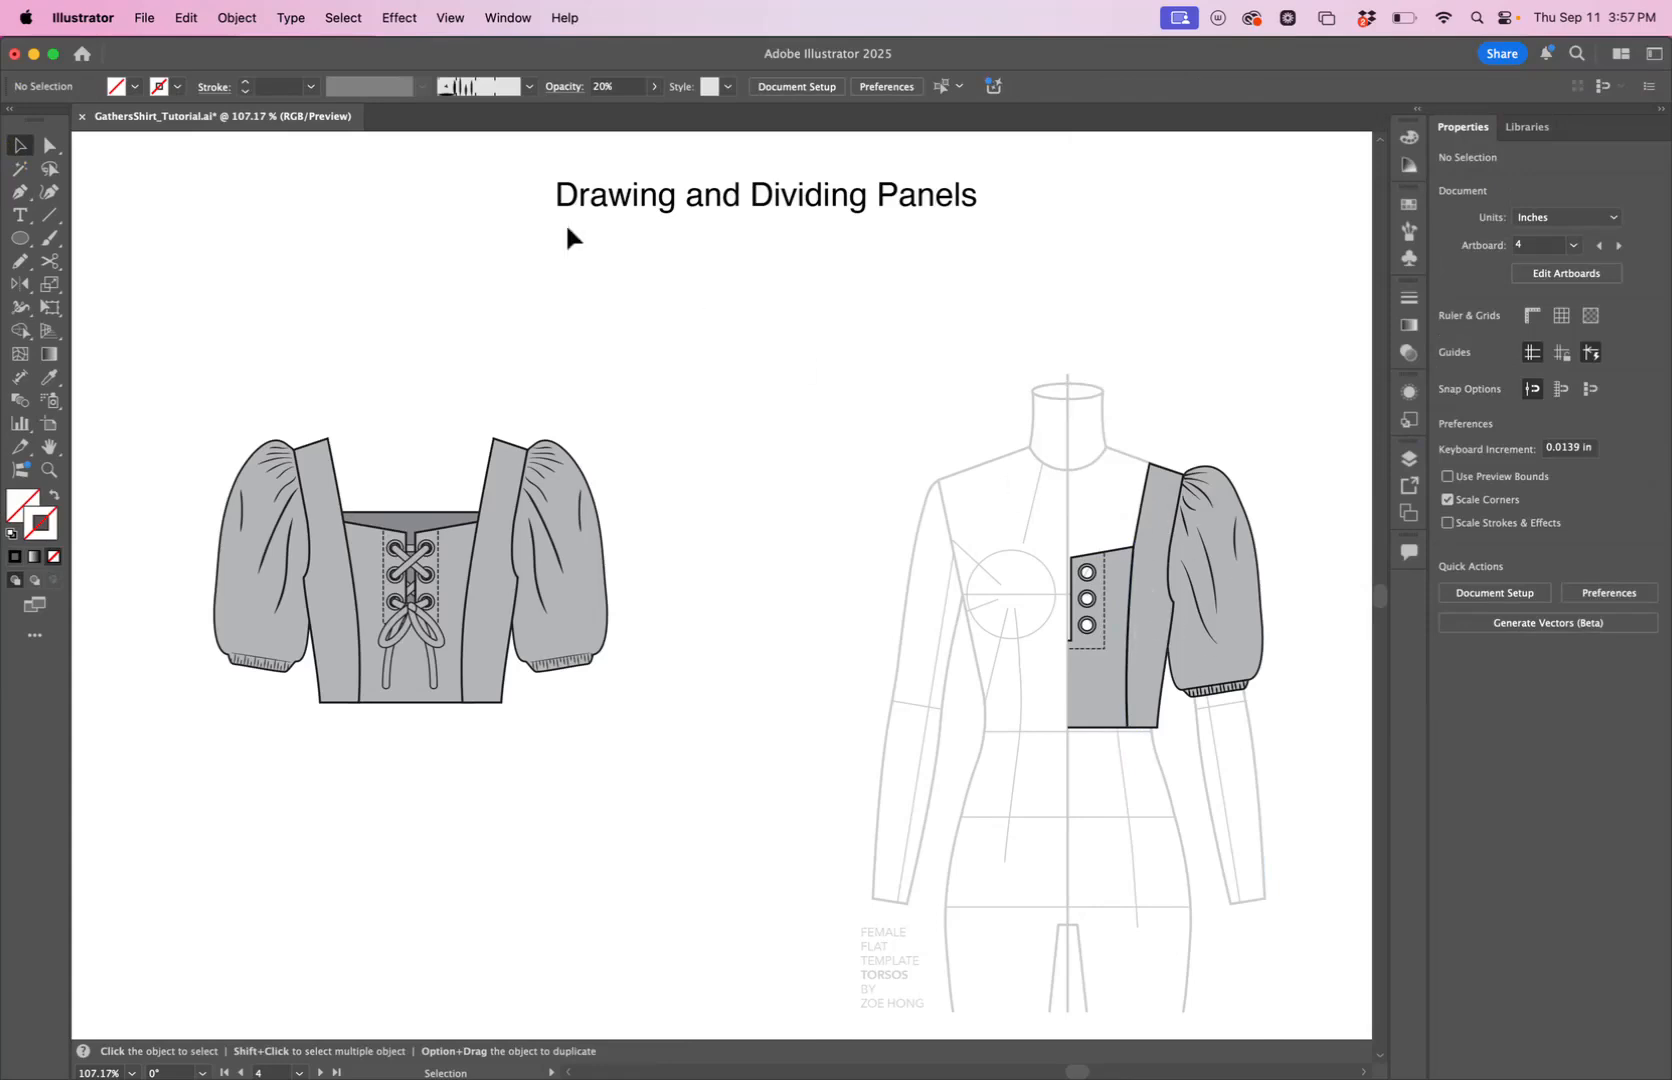
Duplicate the bodice half together with its seam line and place the copy in the empty area between the finished top and the croquis.
{"action": "left_click", "coordinate": [49, 145]}
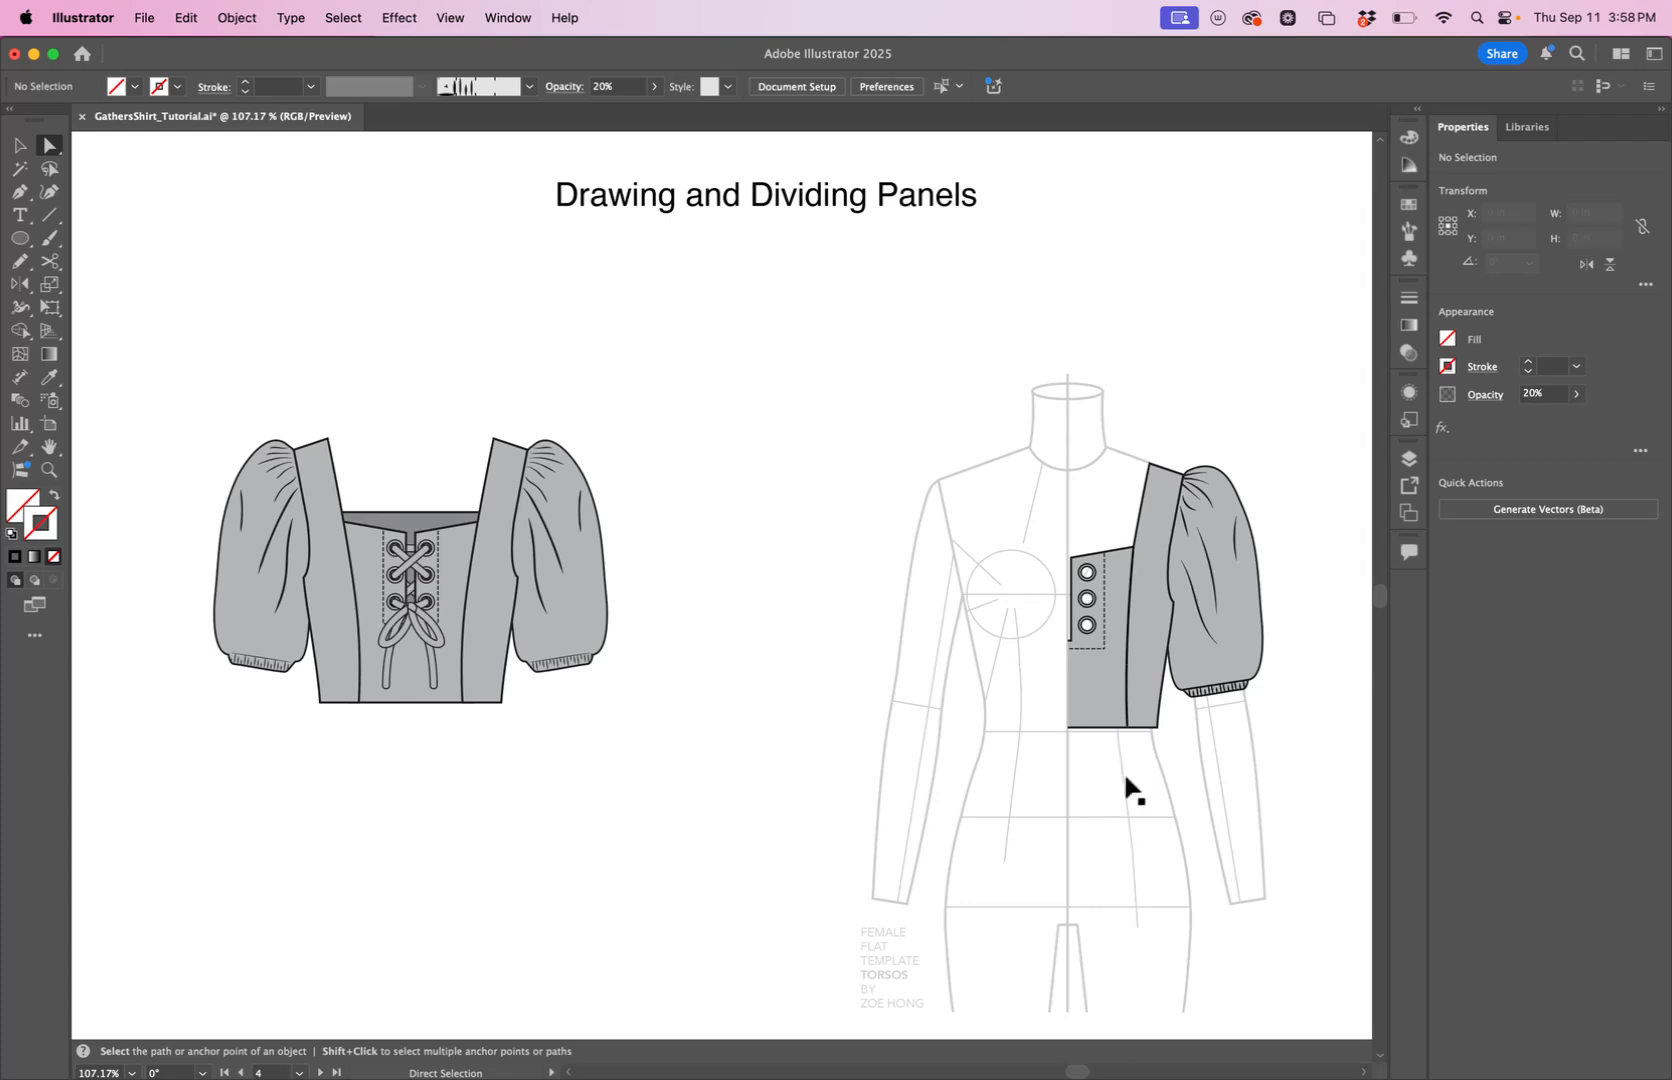
{"action": "key", "text": "v"}
{"action": "left_click", "coordinate": [1124, 692]}
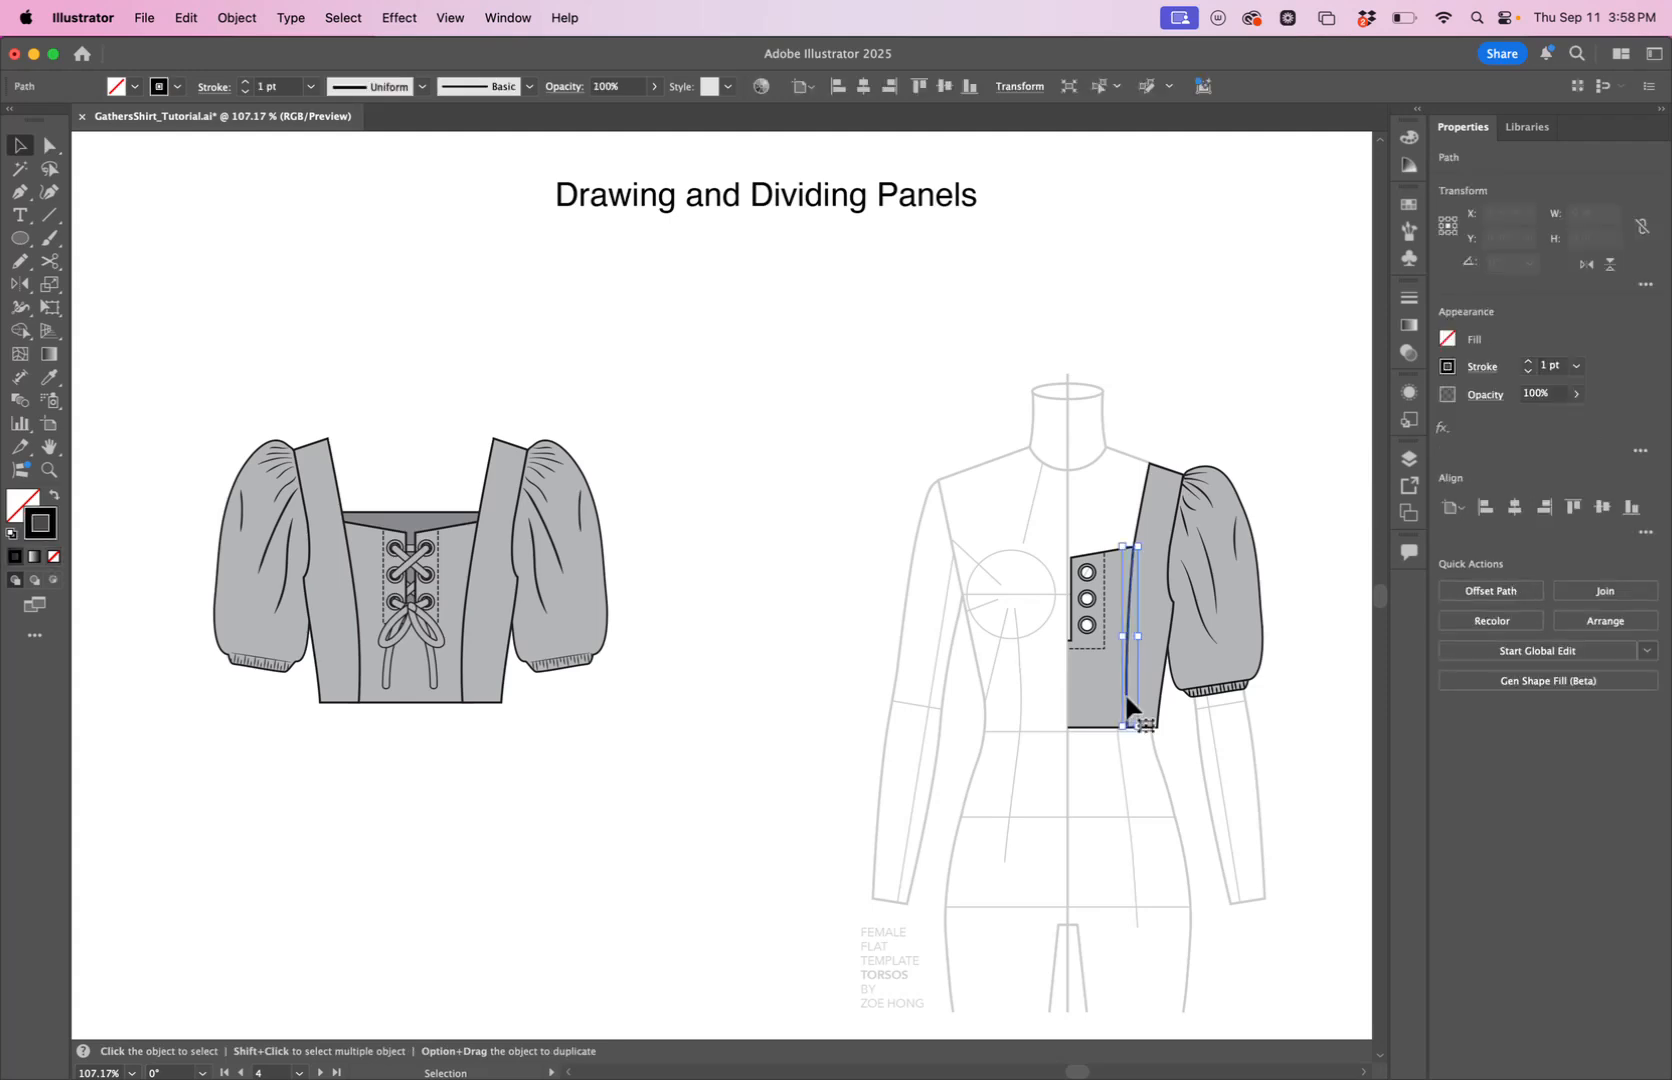
{"action": "left_click", "coordinate": [1155, 660], "text": "shift"}
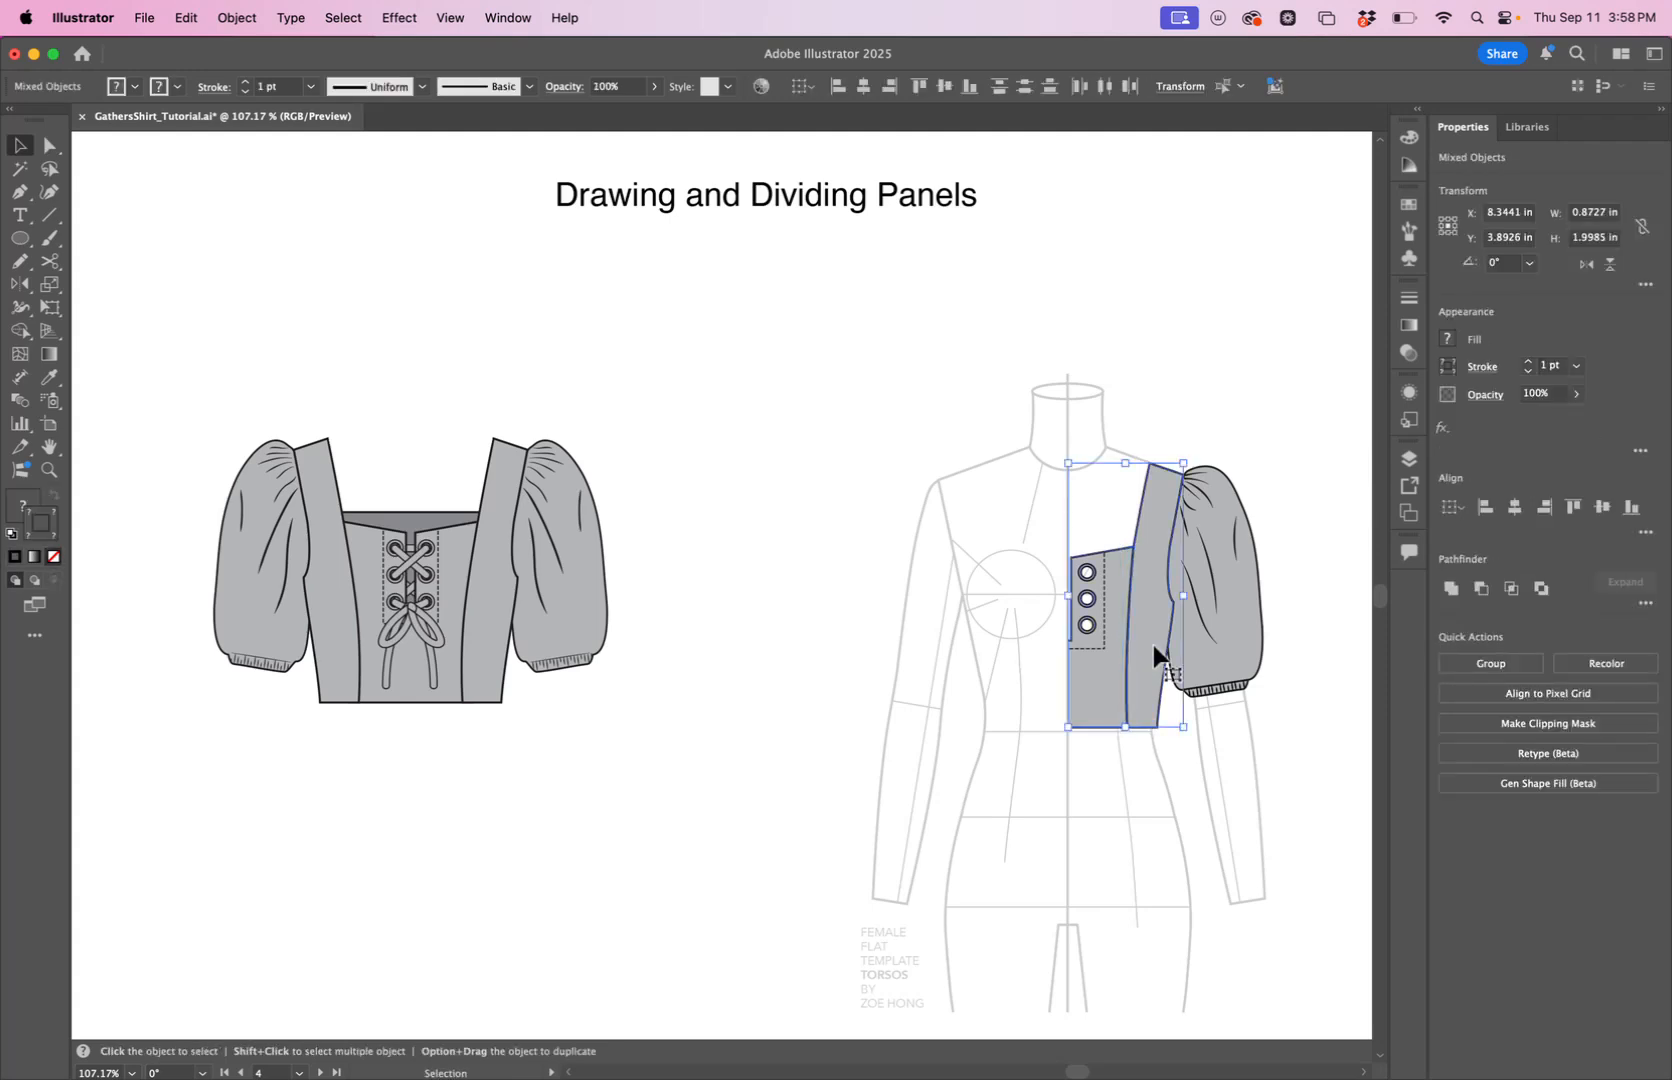
{"action": "key", "text": "super+c"}
{"action": "key", "text": "super+v"}
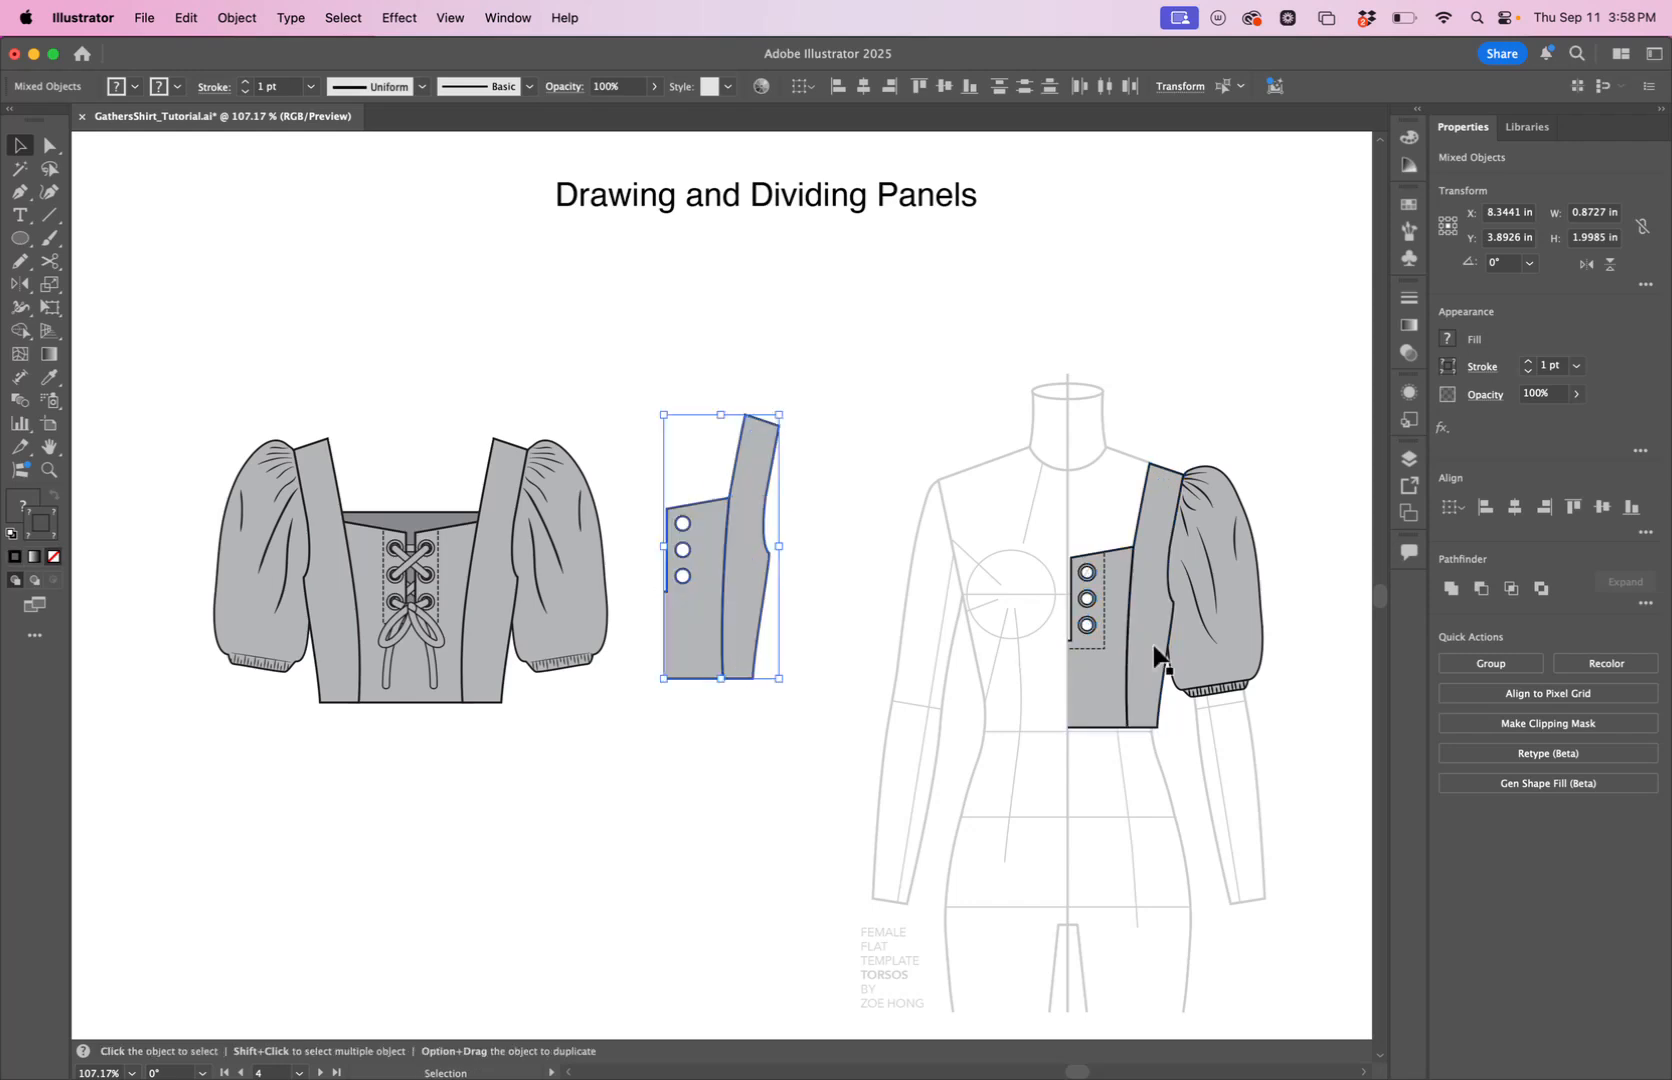
{"action": "left_click_drag", "start_coordinate": [754, 646], "coordinate": [882, 780]}
Extend the lower end of the copied seam line slightly past the bodice hem.
{"action": "key", "text": "z"}
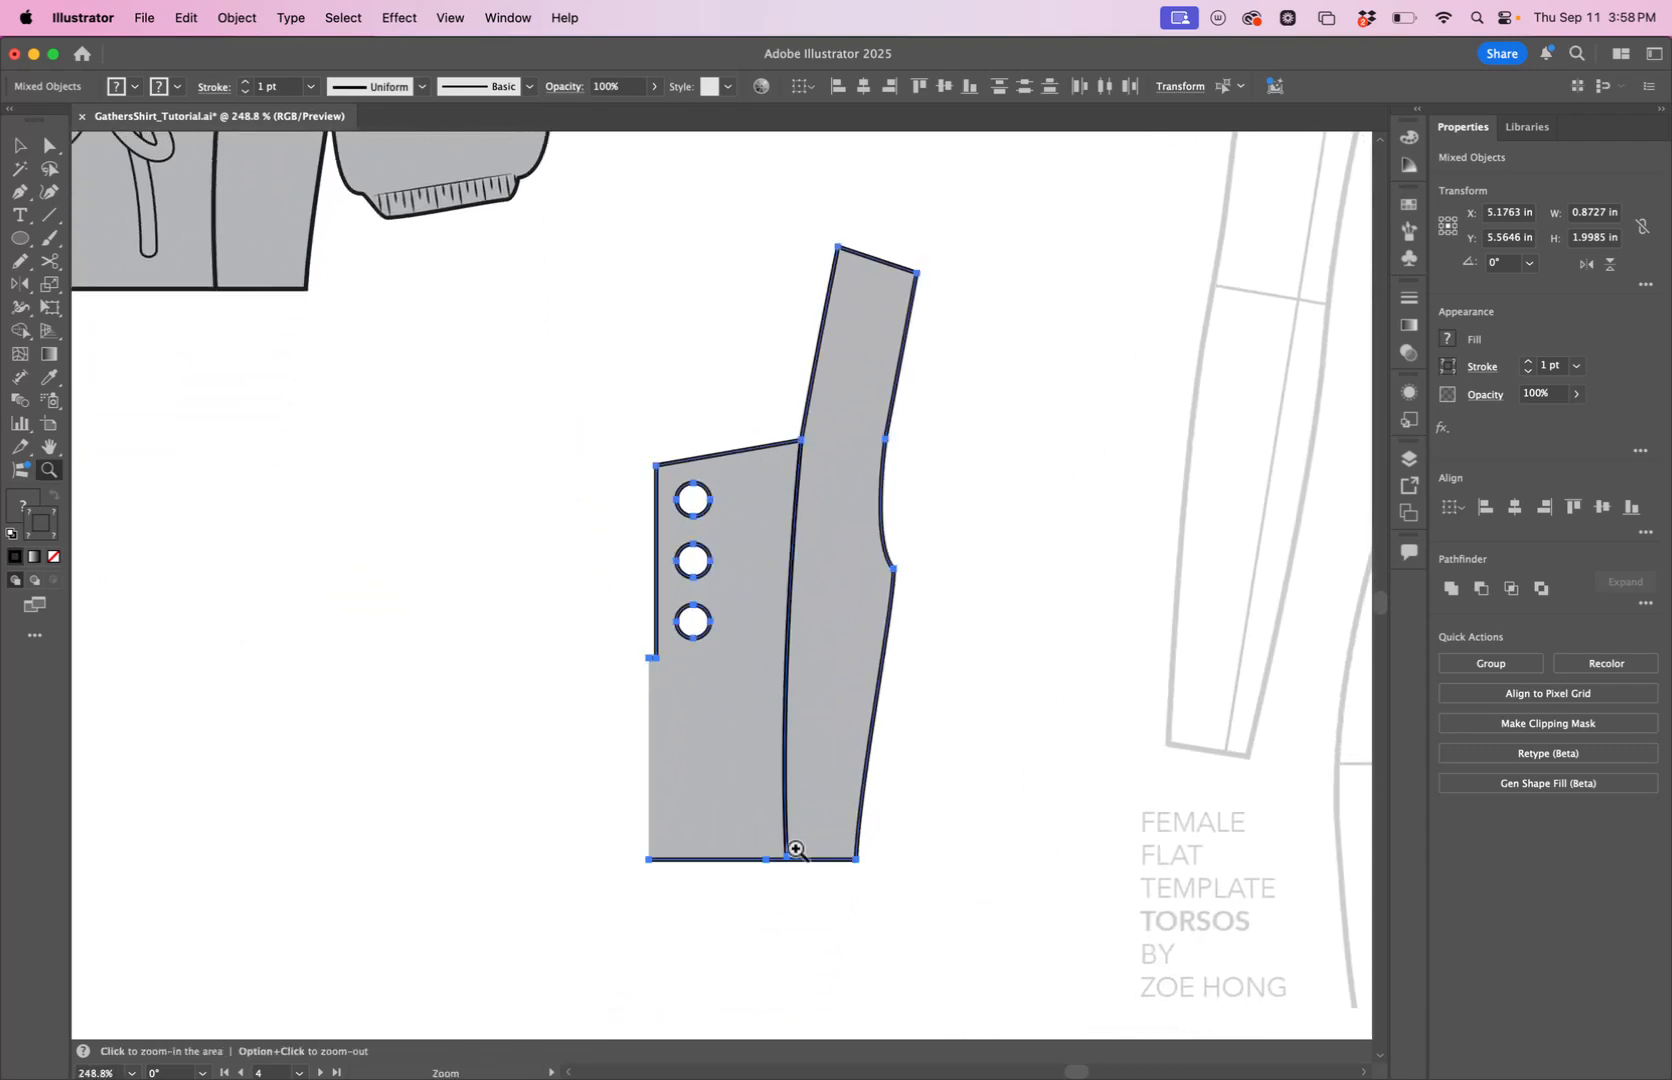
{"action": "left_click_drag", "start_coordinate": [785, 877], "coordinate": [1079, 728]}
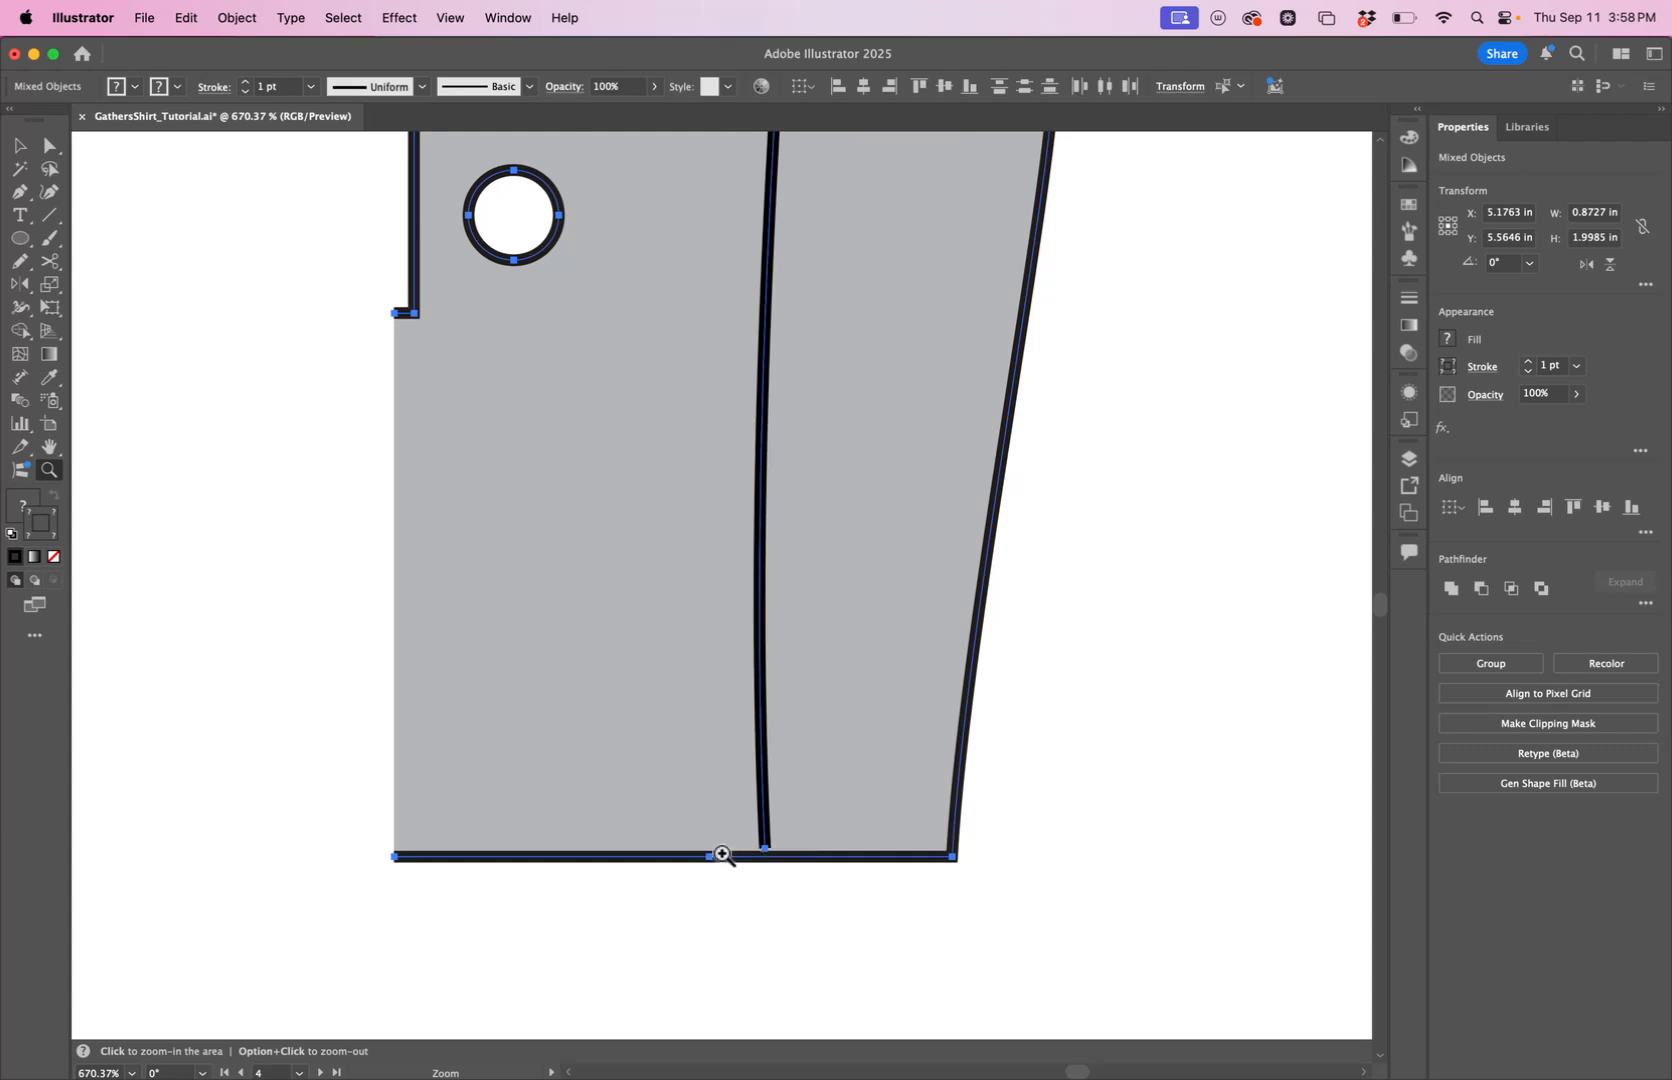
{"action": "key", "text": "space"}
{"action": "left_click_drag", "start_coordinate": [820, 457], "coordinate": [810, 1020]}
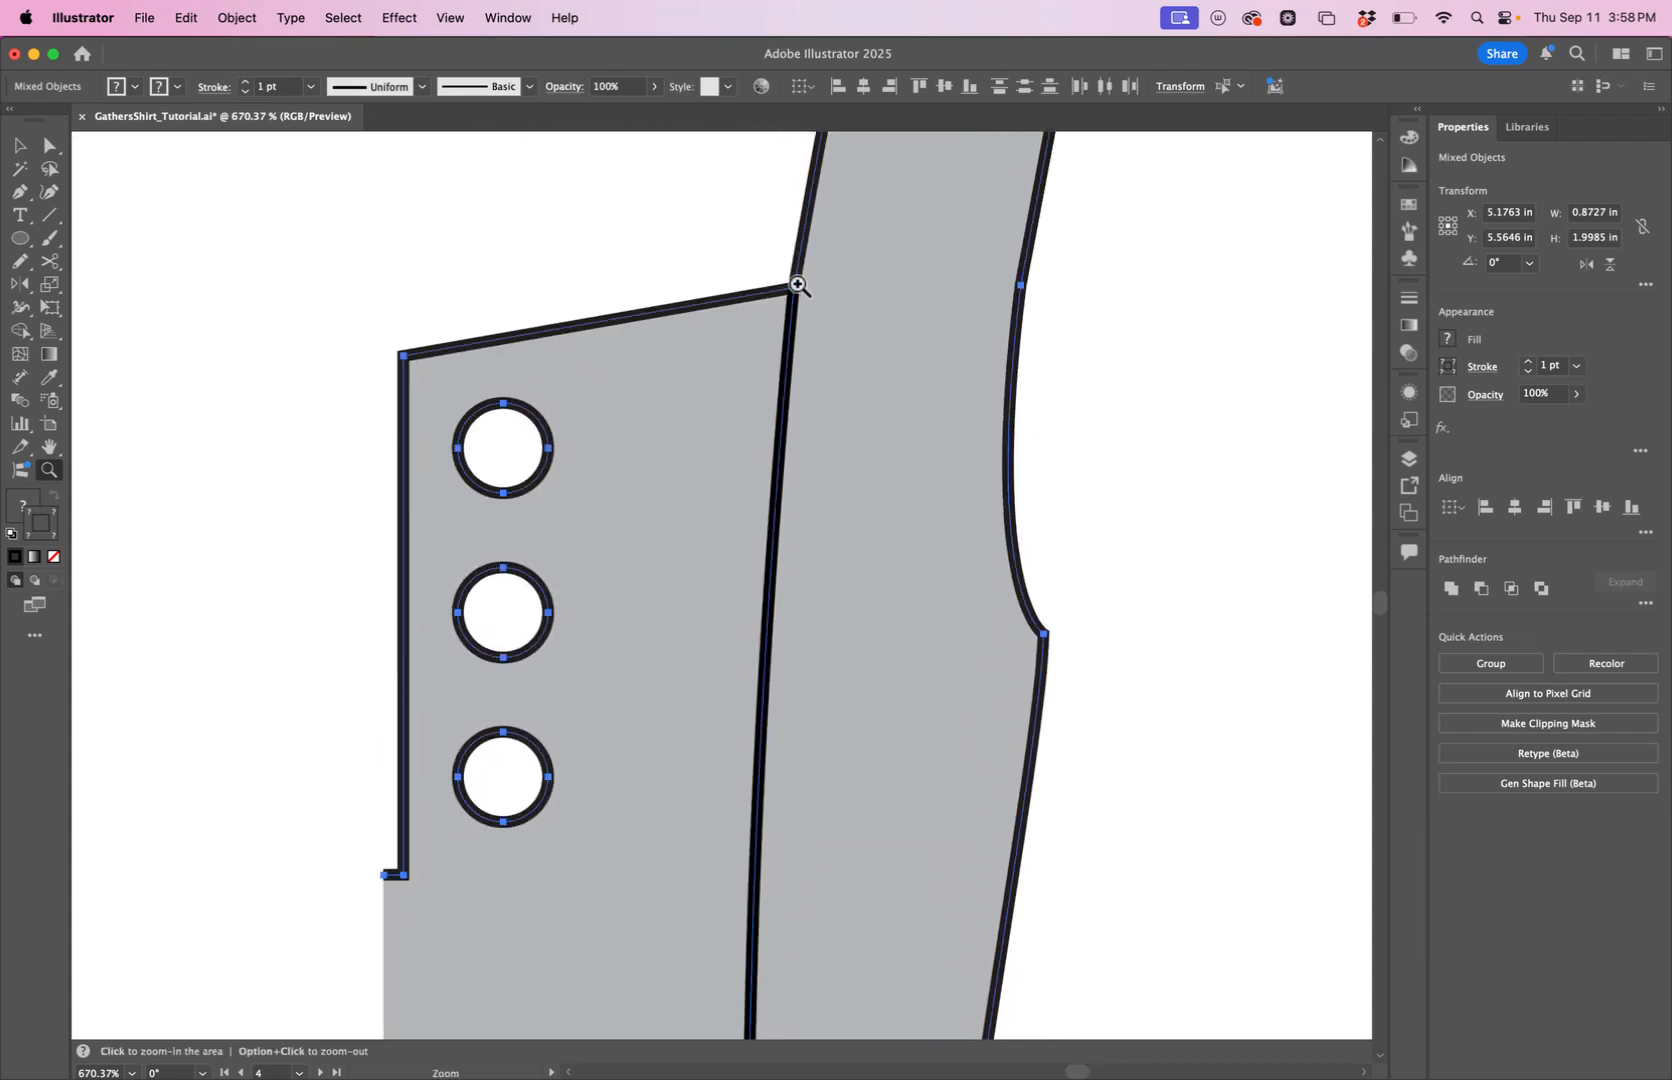
{"action": "key", "text": "space"}
{"action": "left_click_drag", "start_coordinate": [907, 810], "coordinate": [953, 281]}
{"action": "left_click", "coordinate": [50, 147]}
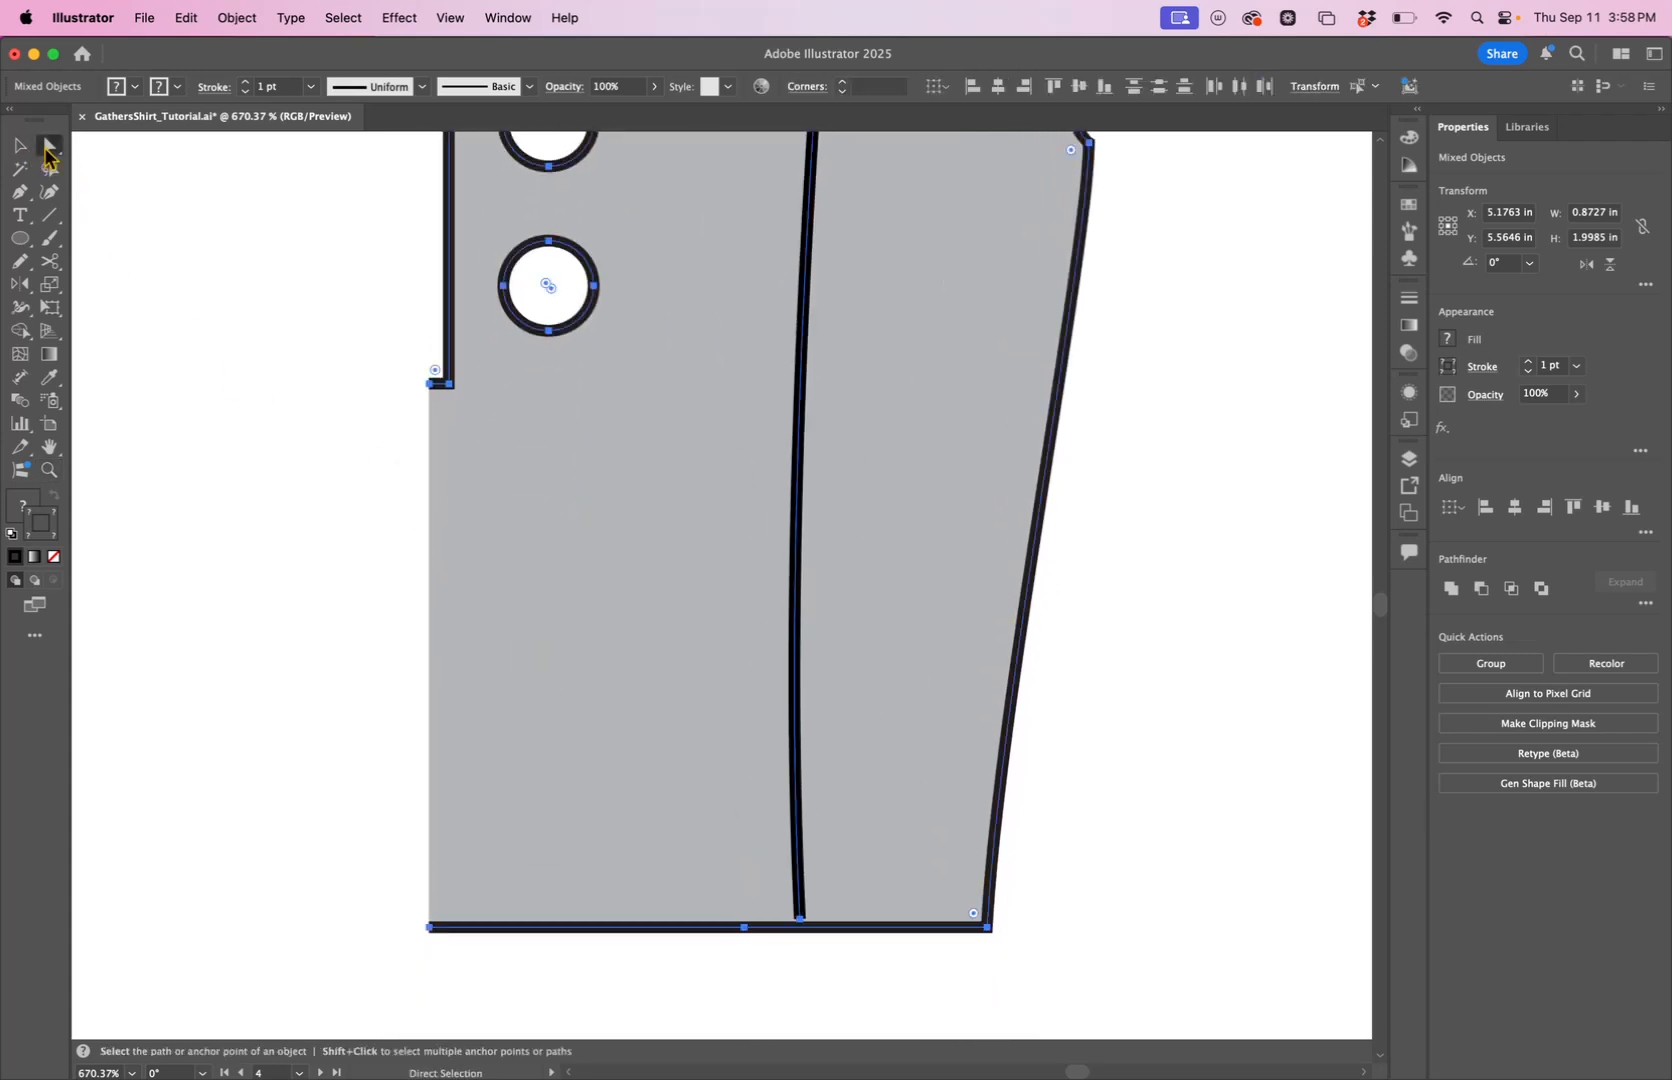
{"action": "left_click", "coordinate": [342, 614]}
{"action": "left_click", "coordinate": [804, 929]}
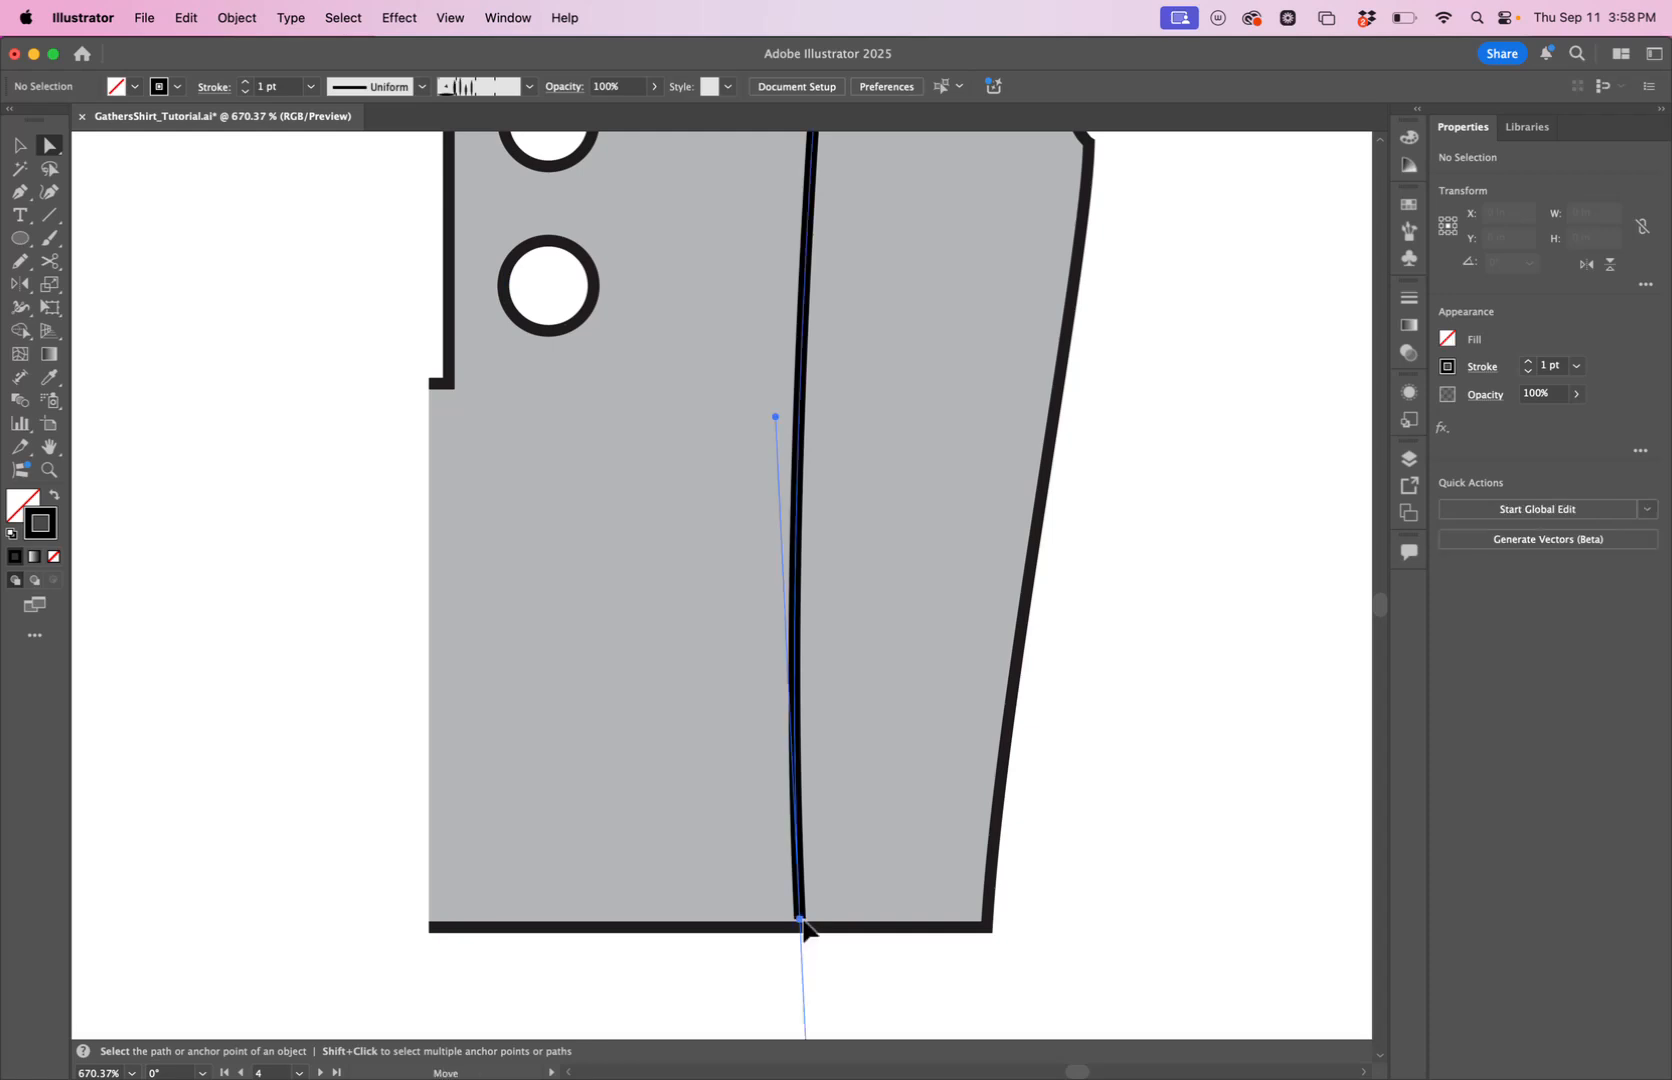
{"action": "left_click_drag", "start_coordinate": [804, 932], "coordinate": [799, 939]}
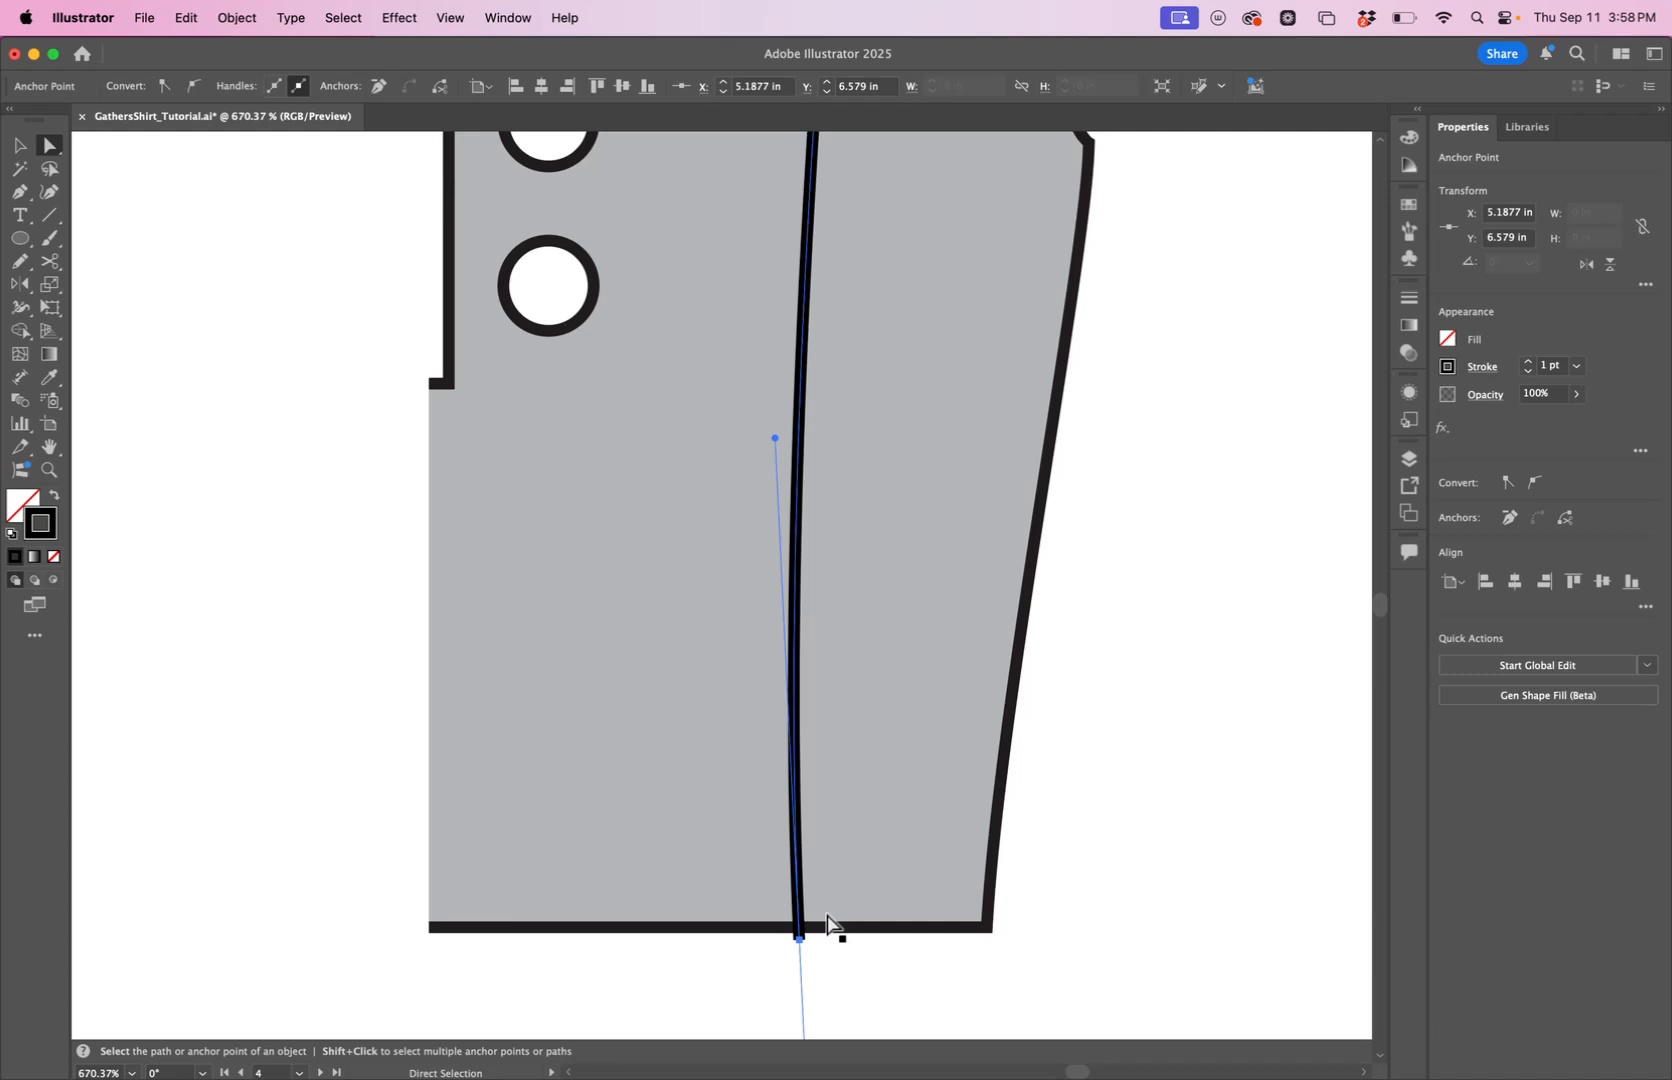
Split the copied bodice along its seam line with the Pathfinder Divide operation.
{"action": "key", "text": "z"}
{"action": "left_click_drag", "start_coordinate": [919, 711], "coordinate": [657, 940]}
{"action": "key", "text": "space"}
{"action": "left_click_drag", "start_coordinate": [1127, 550], "coordinate": [1040, 625]}
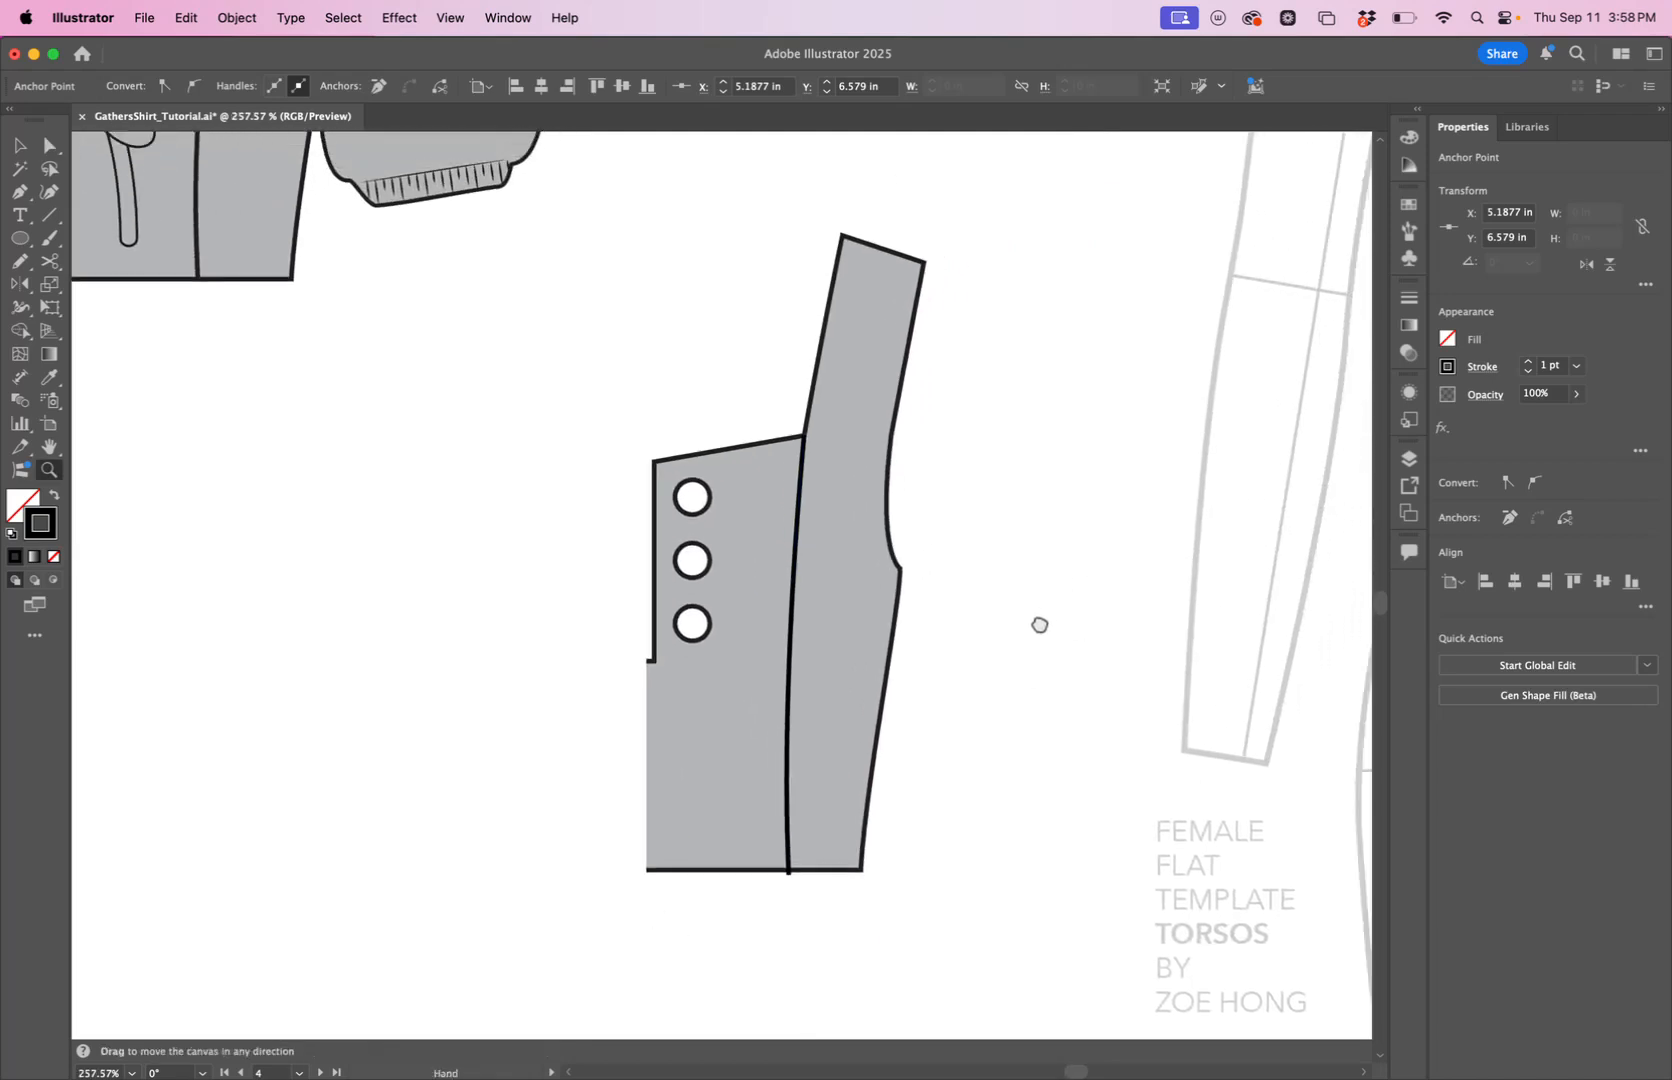
{"action": "key", "text": "v"}
{"action": "left_click", "coordinate": [873, 602]}
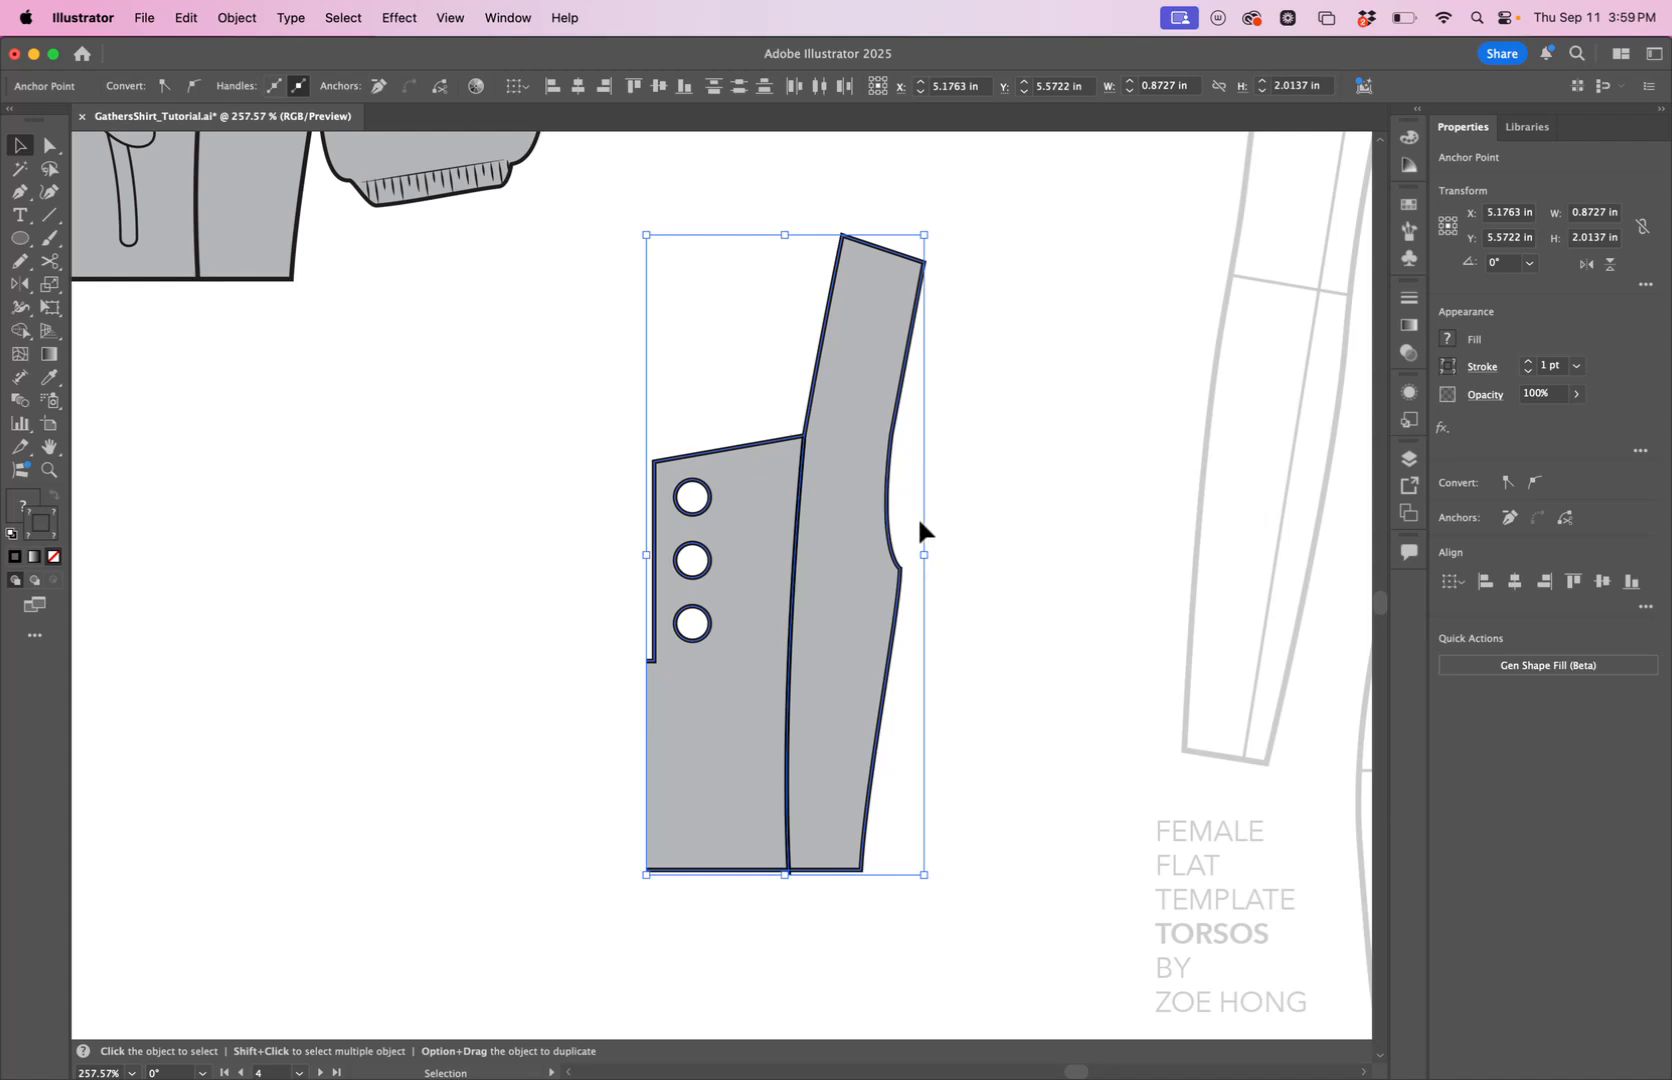
{"action": "left_click", "coordinate": [519, 17]}
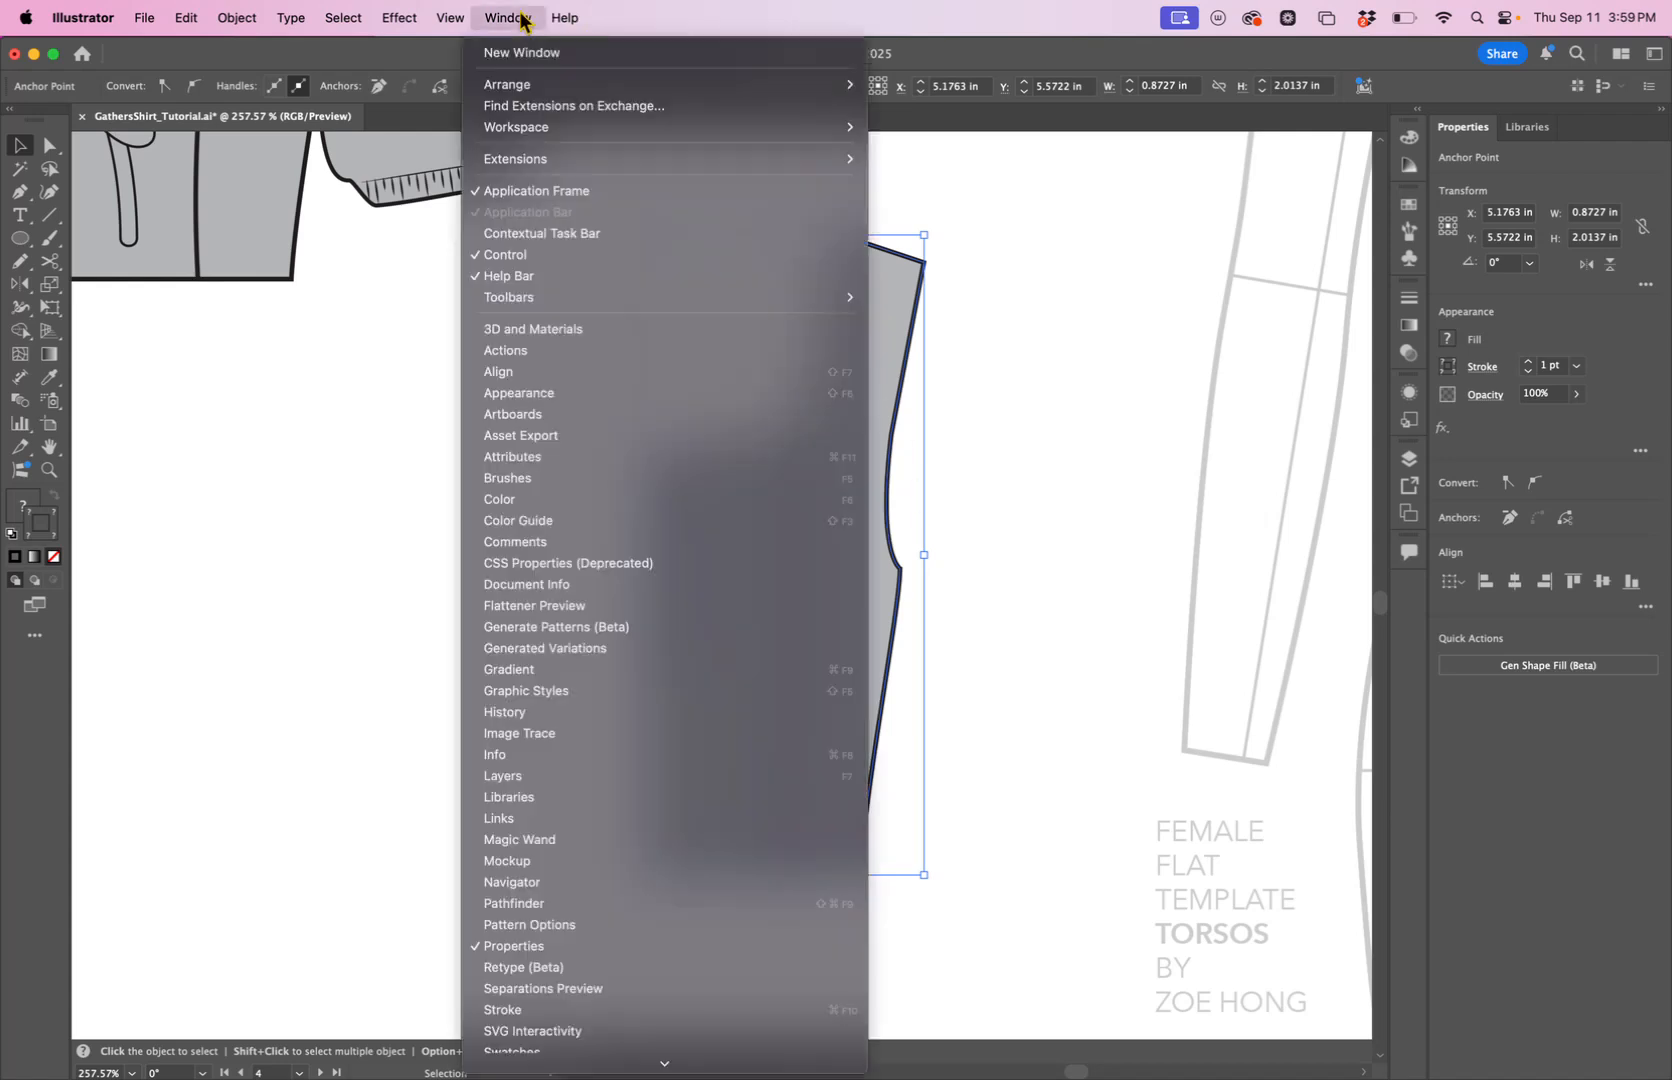
{"action": "left_click", "coordinate": [545, 903]}
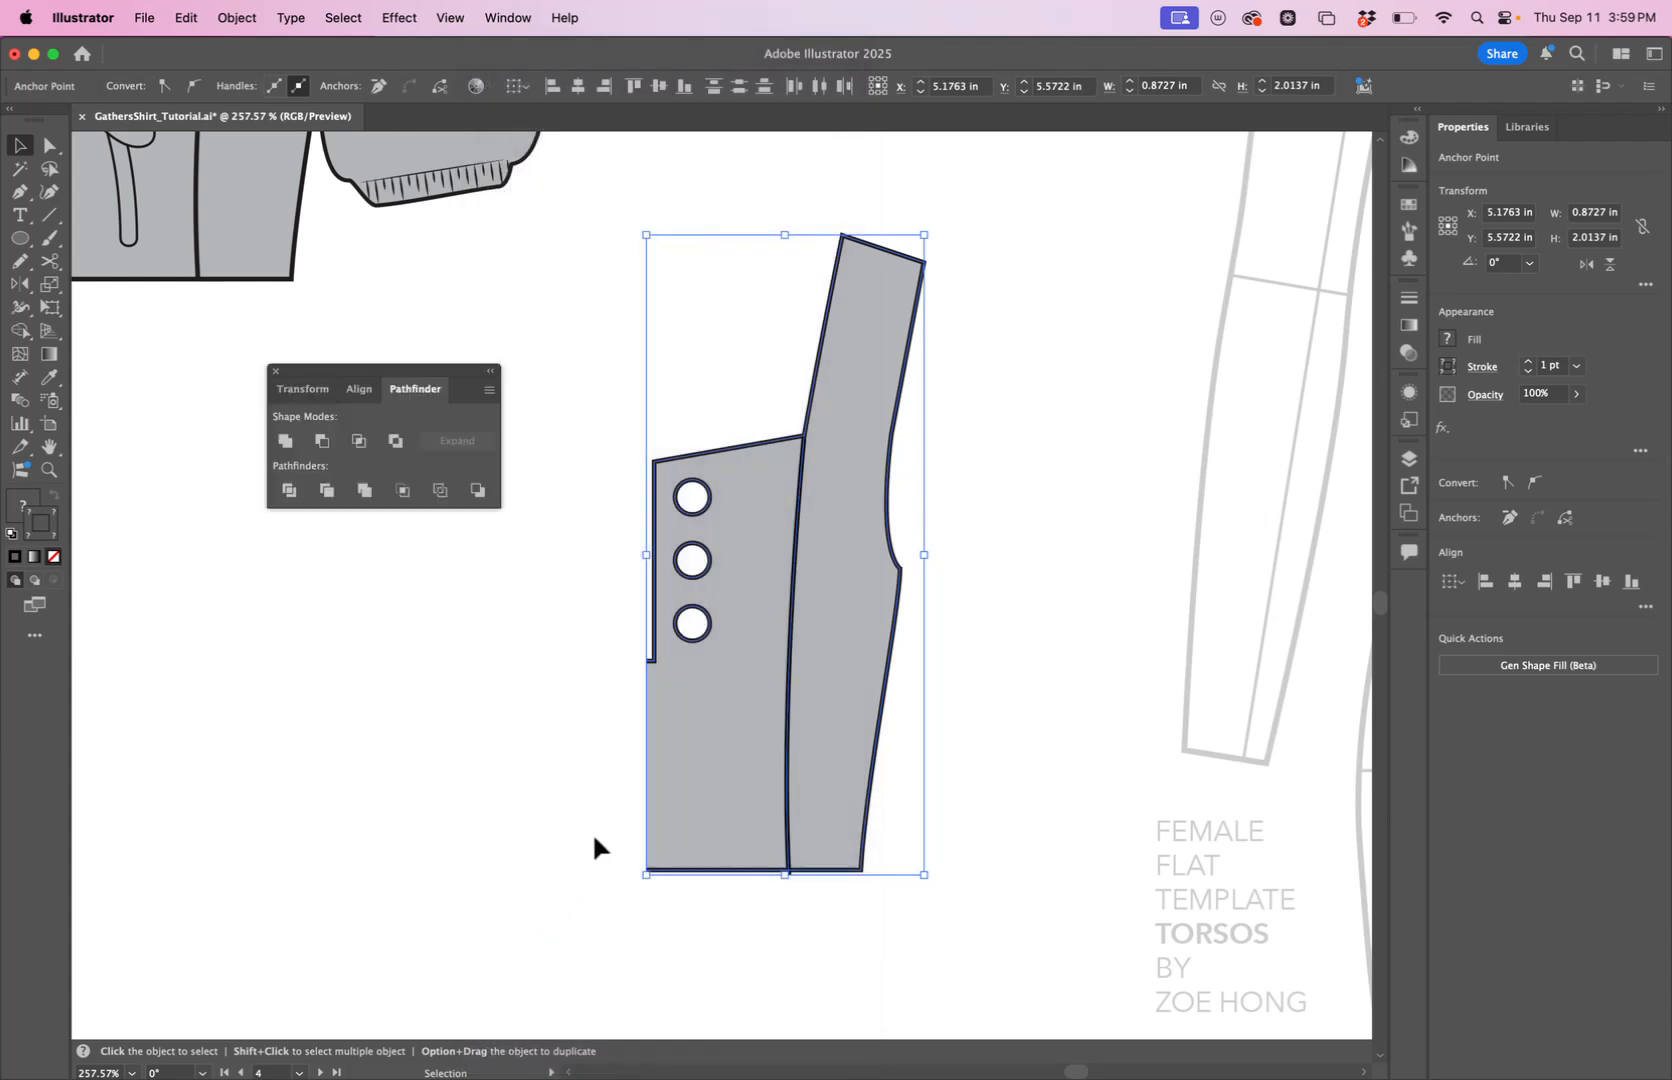
{"action": "left_click", "coordinate": [290, 495]}
{"action": "left_click", "coordinate": [346, 757]}
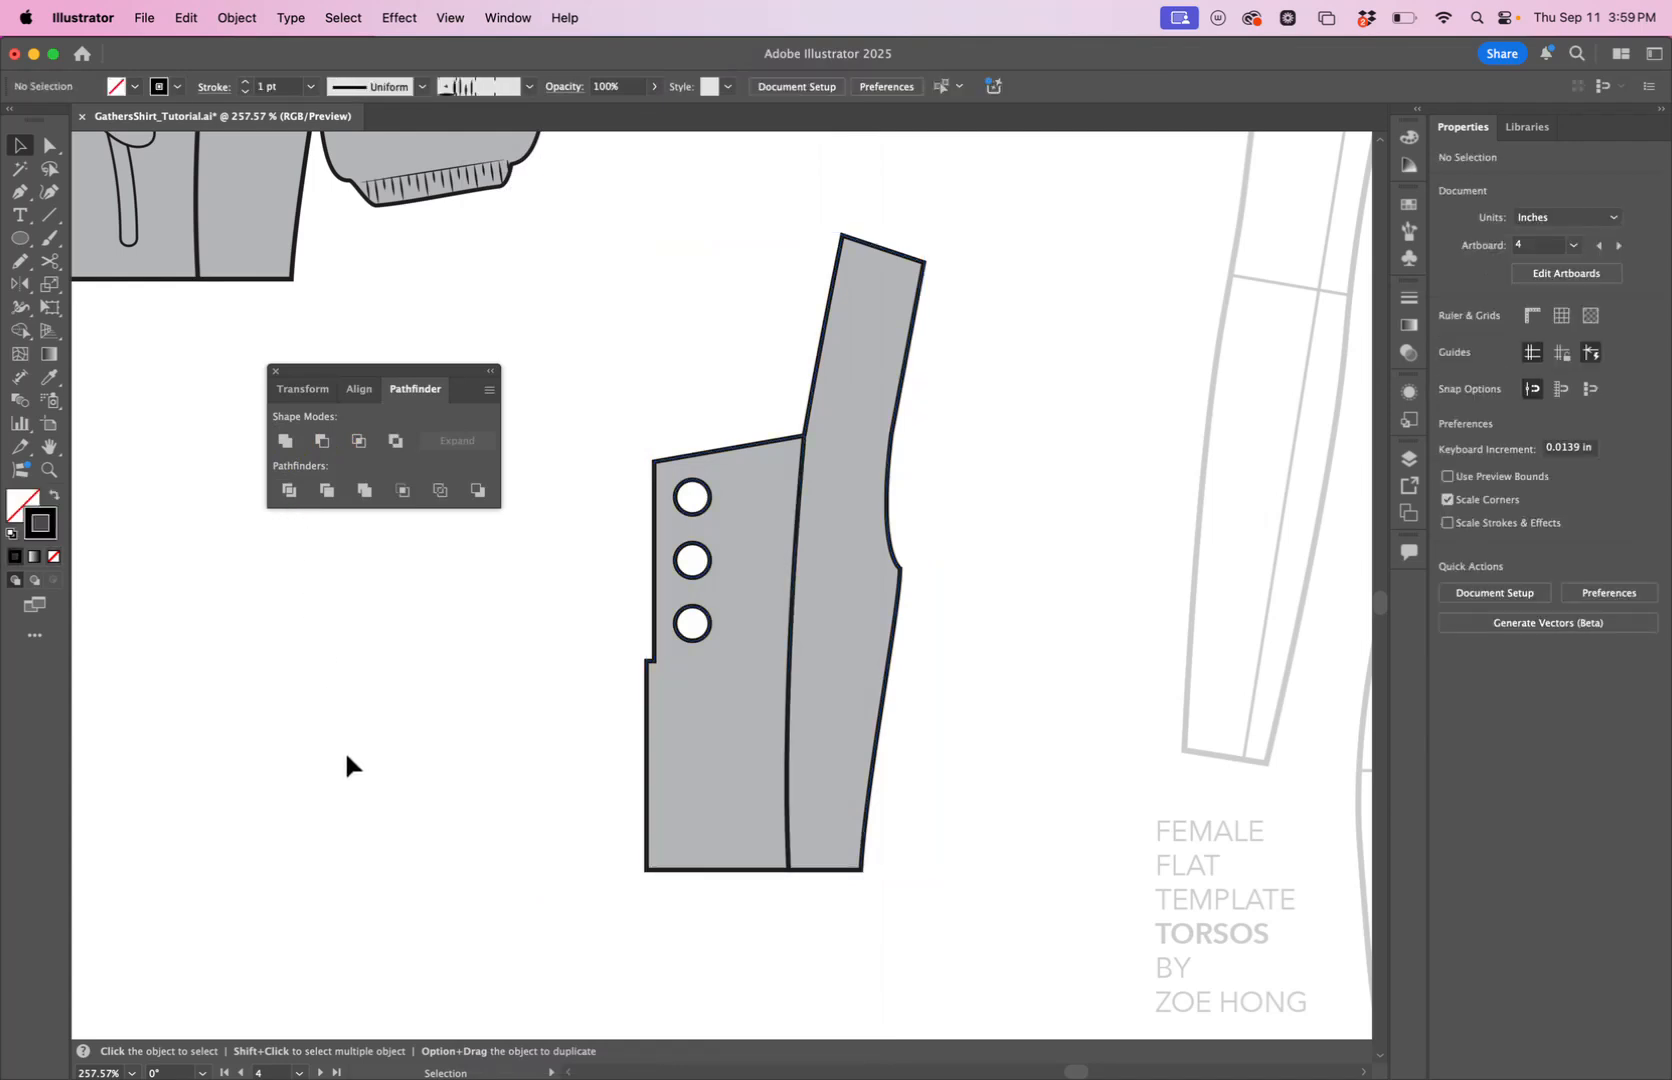
Pull the divided side panel and front panel apart, and undo the front panel's move.
{"action": "left_click", "coordinate": [52, 148]}
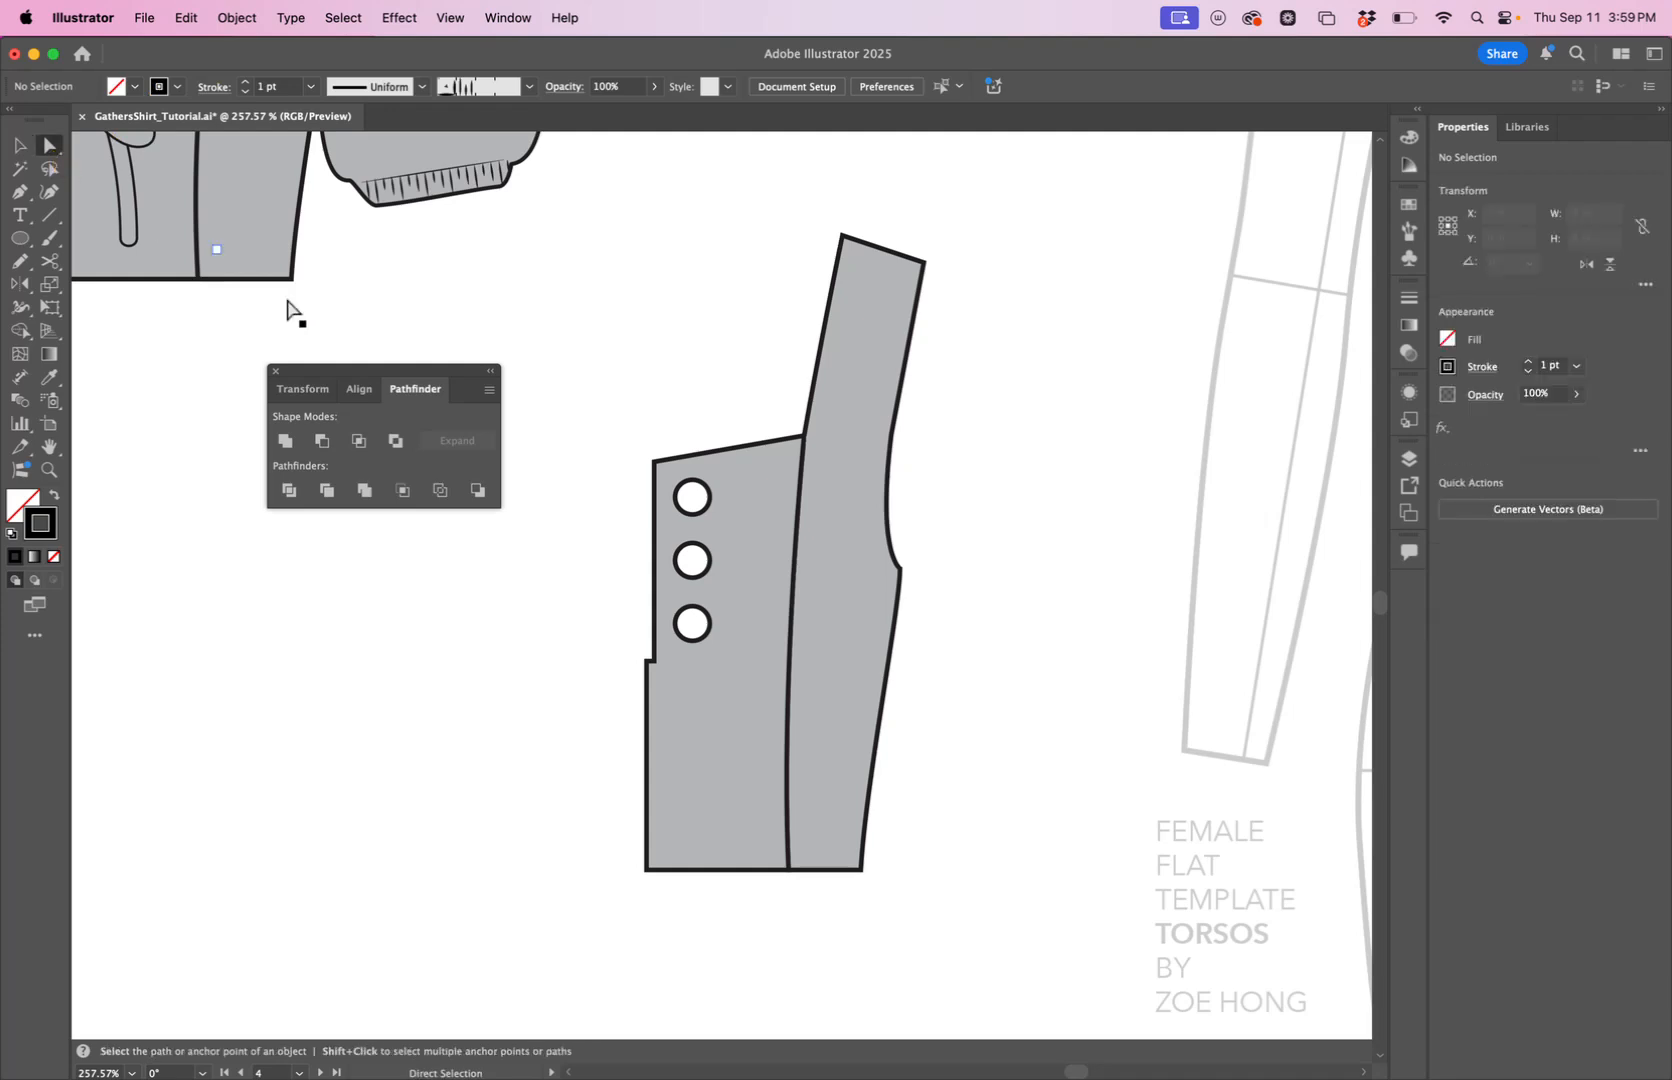
{"action": "mouse_move", "coordinate": [851, 776]}
{"action": "left_mouse_down"}
{"action": "mouse_move", "coordinate": [895, 765]}
{"action": "mouse_move", "coordinate": [873, 772]}
{"action": "left_mouse_up"}
{"action": "left_click_drag", "start_coordinate": [731, 760], "coordinate": [604, 760]}
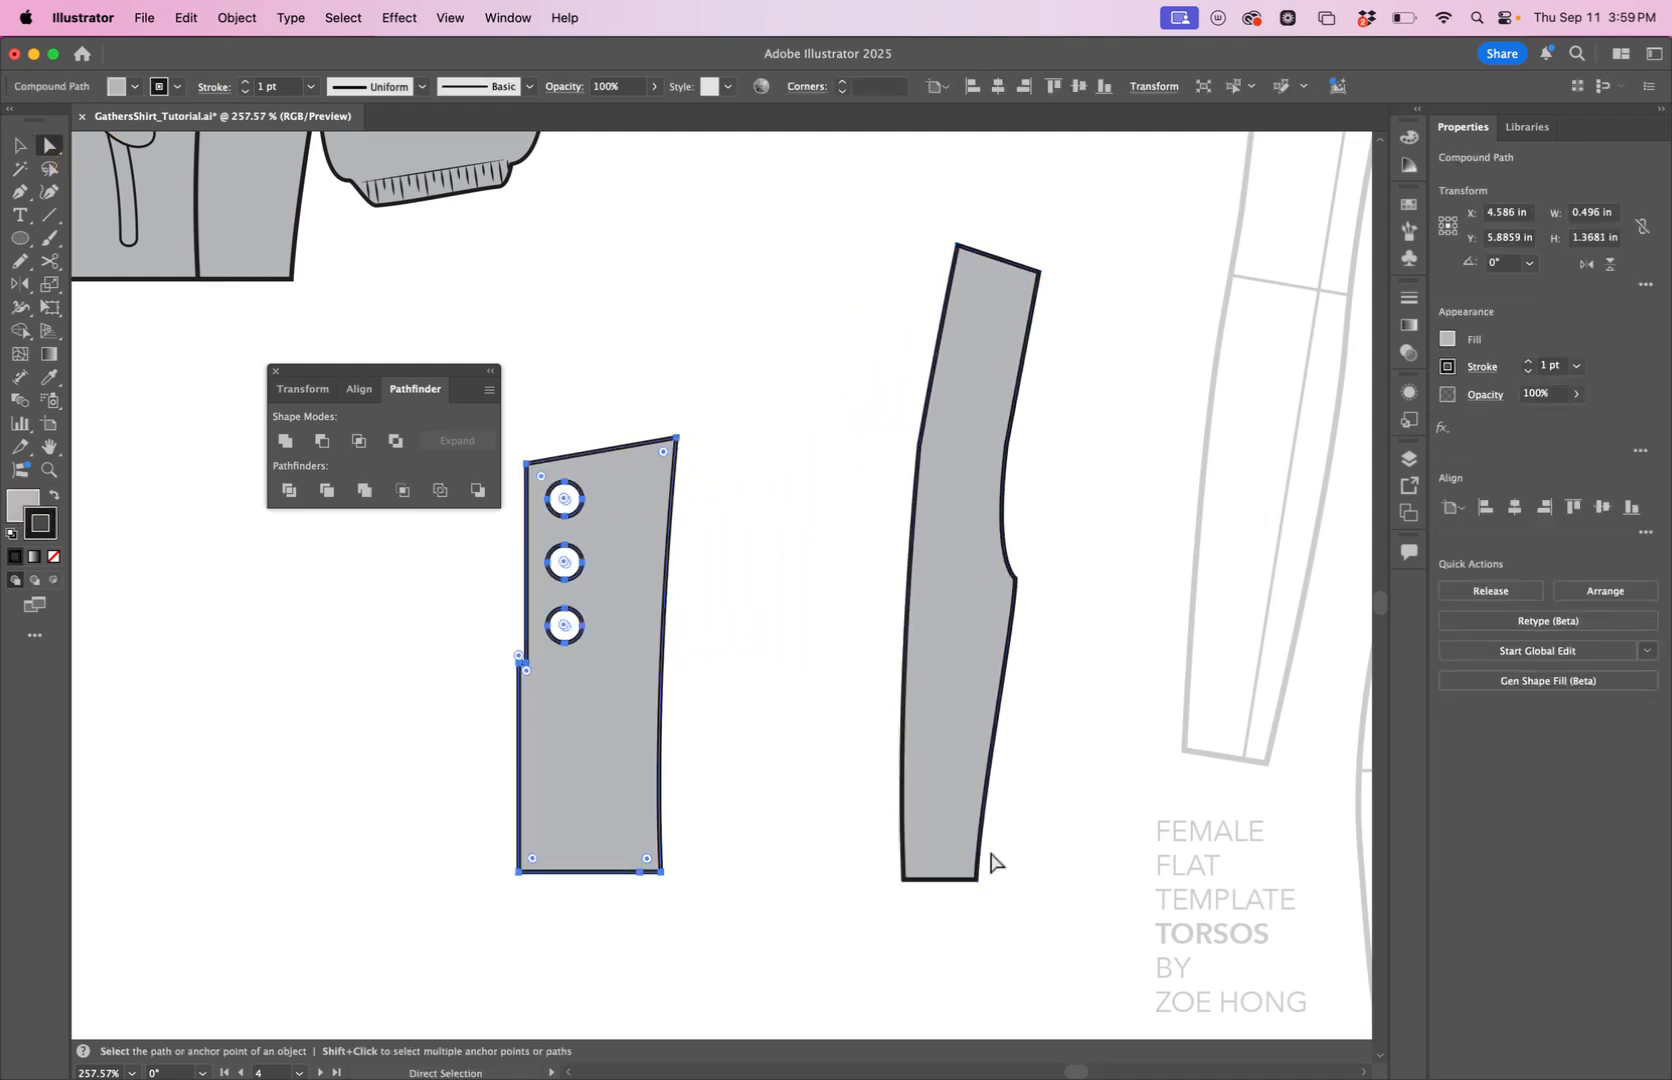
{"action": "key", "text": "super+z"}
Move the separated side panel up beside the croquis and delete the leftover front panel with the eyelet holes.
{"action": "key", "text": "z"}
{"action": "left_click_drag", "start_coordinate": [1116, 675], "coordinate": [800, 800]}
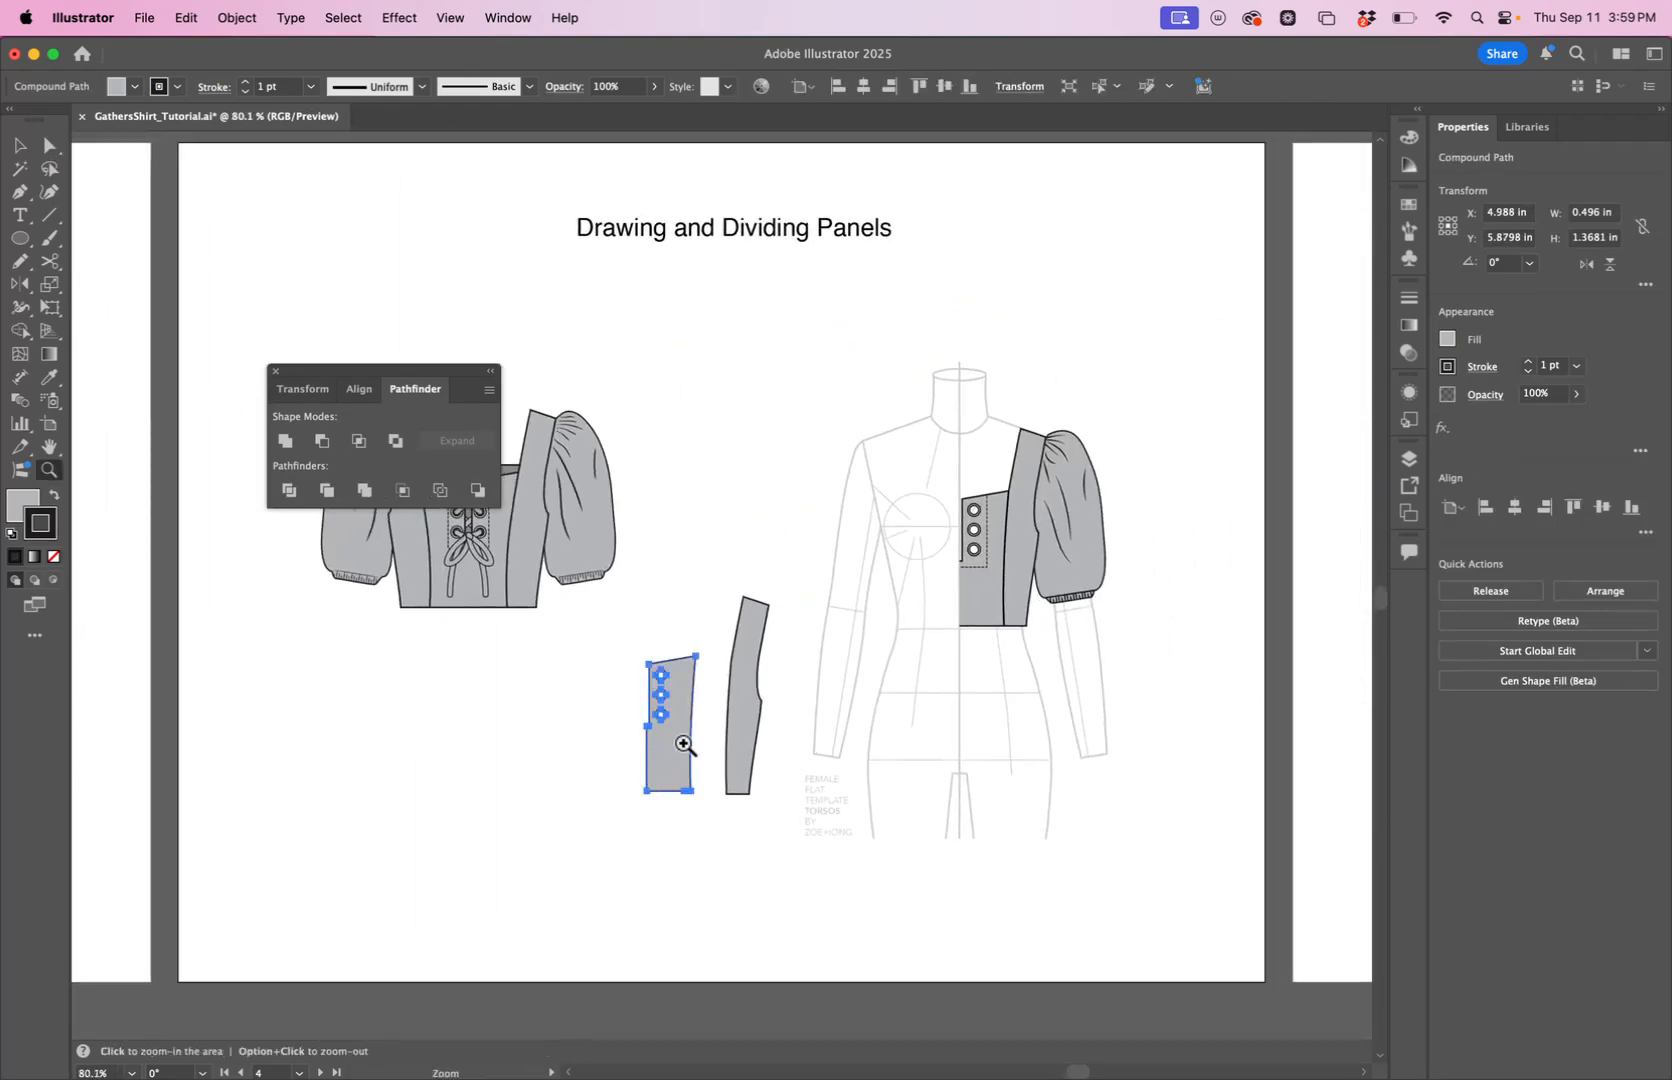
{"action": "key", "text": "a"}
{"action": "left_click_drag", "start_coordinate": [743, 733], "coordinate": [793, 555]}
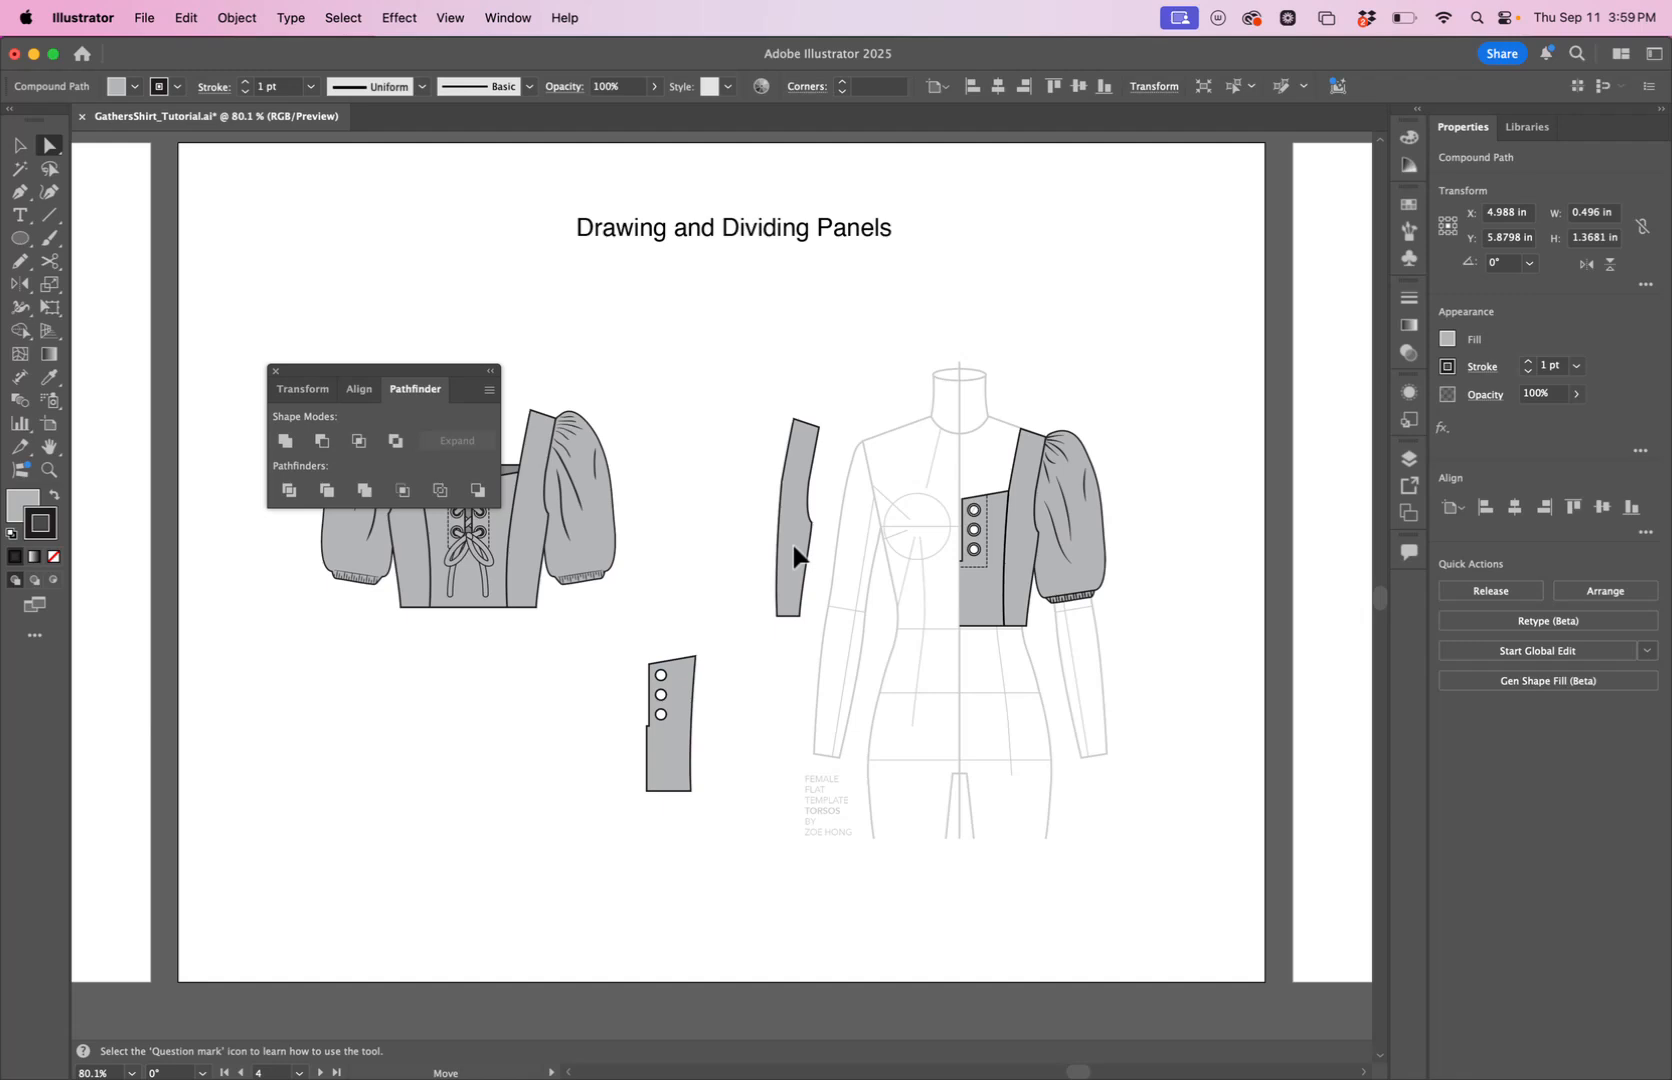
{"action": "left_click", "coordinate": [665, 775]}
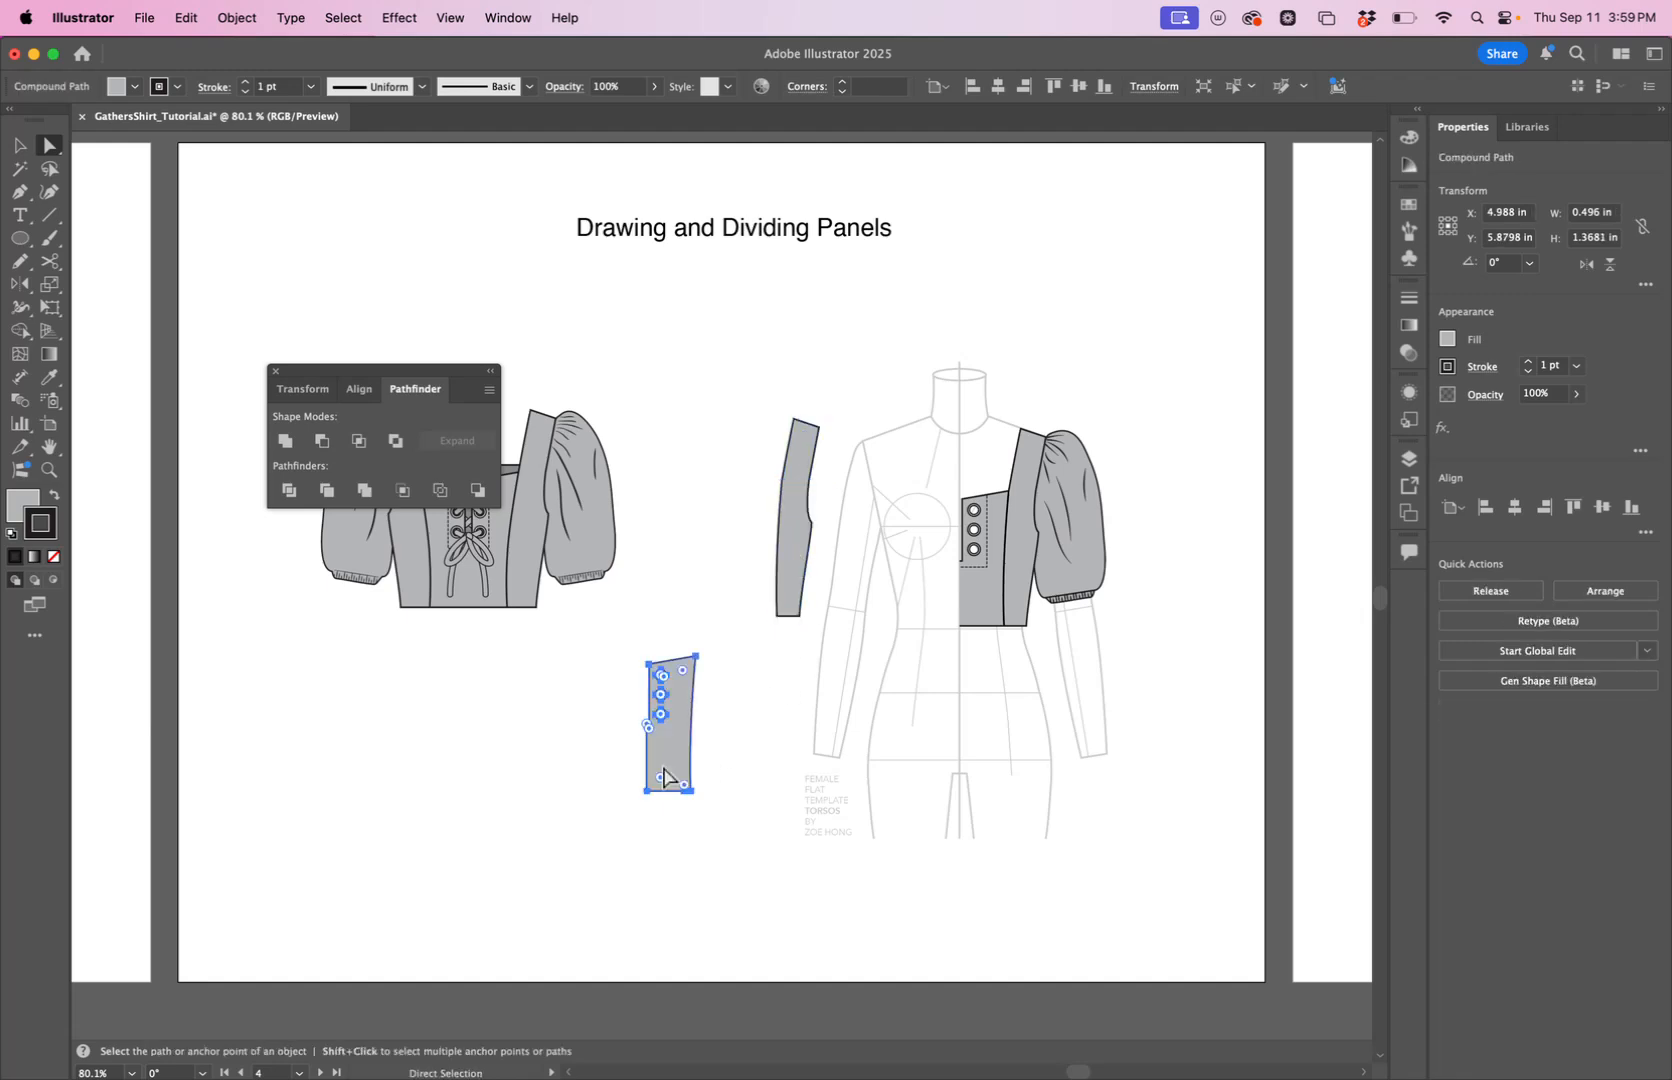
{"action": "key", "text": "Delete"}
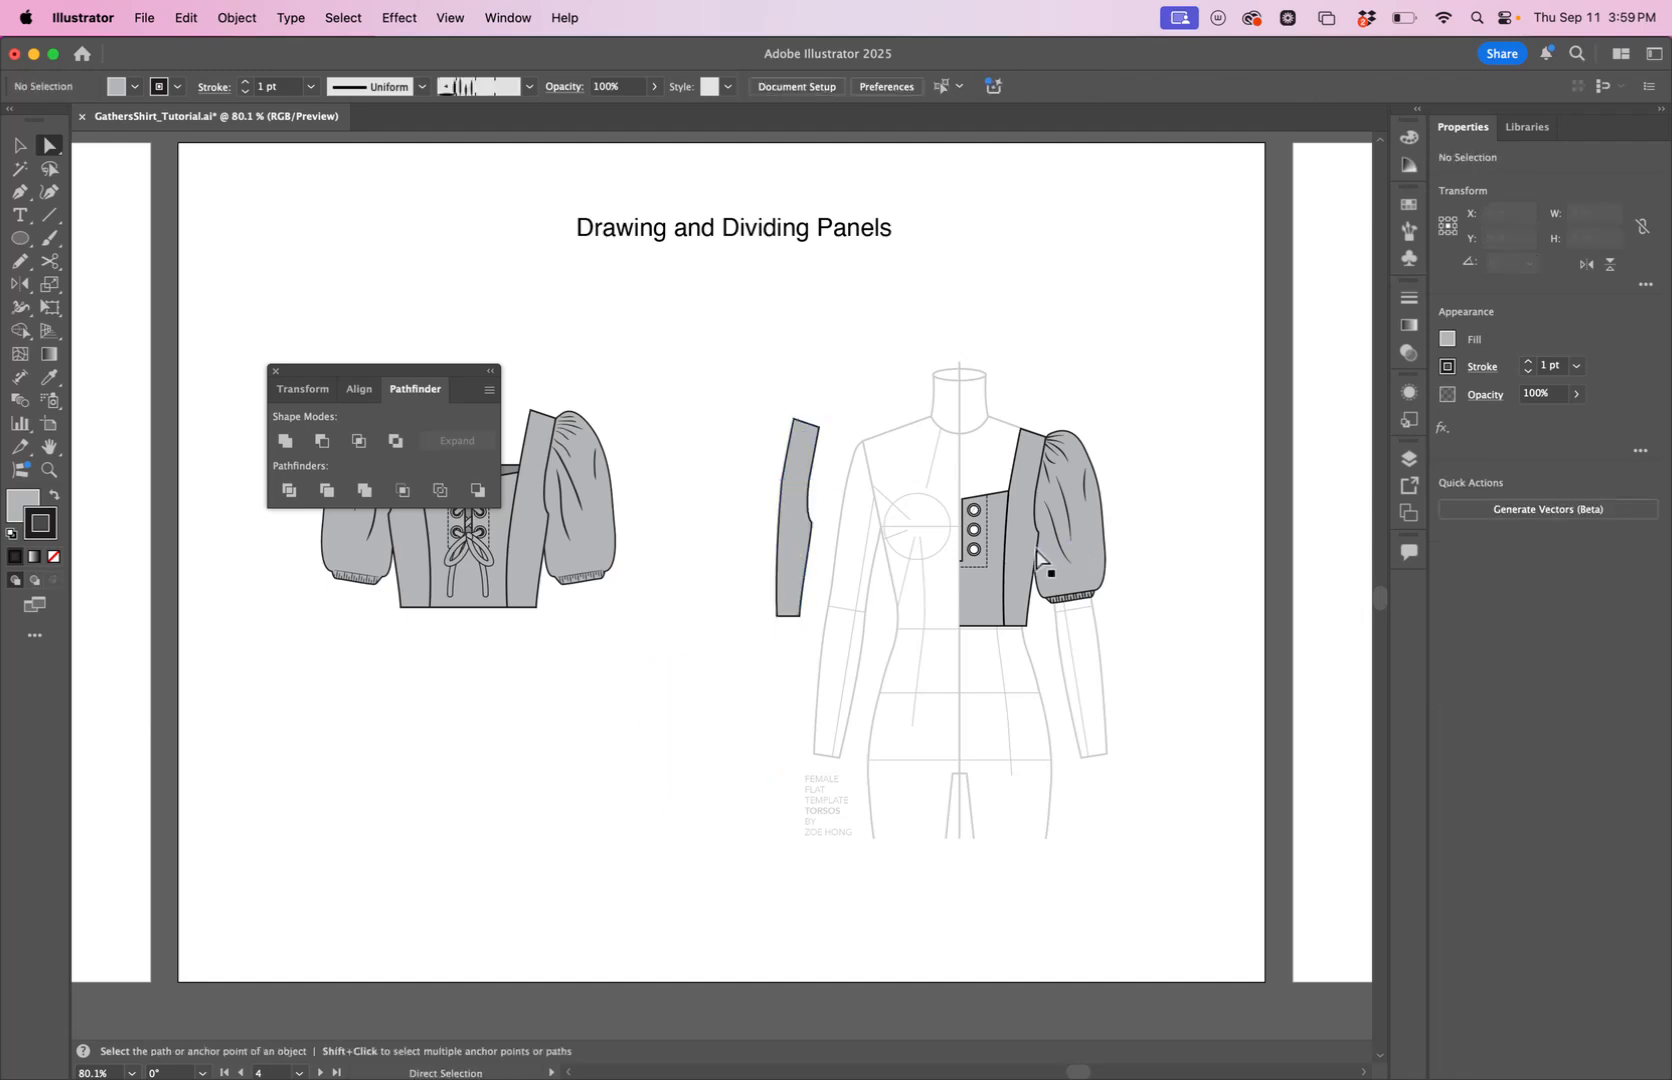
Delete the original seam line from the bodice on the croquis.
{"action": "key", "text": "v"}
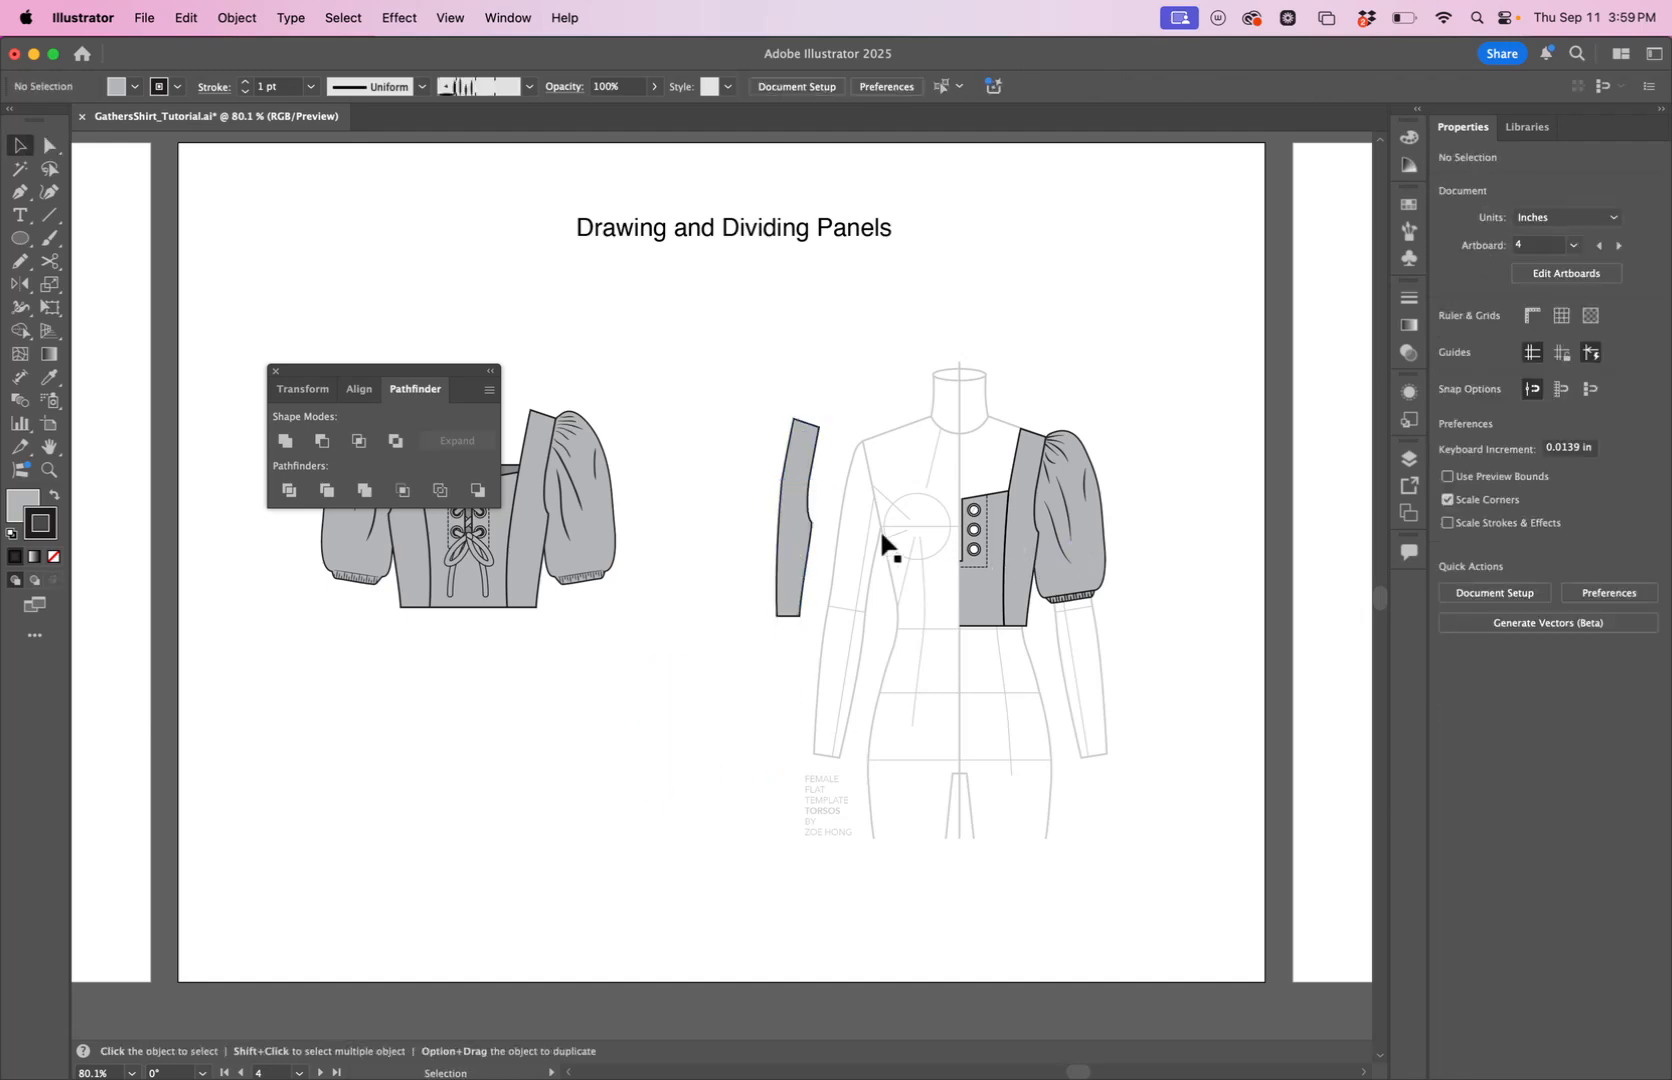
{"action": "left_click", "coordinate": [1004, 581]}
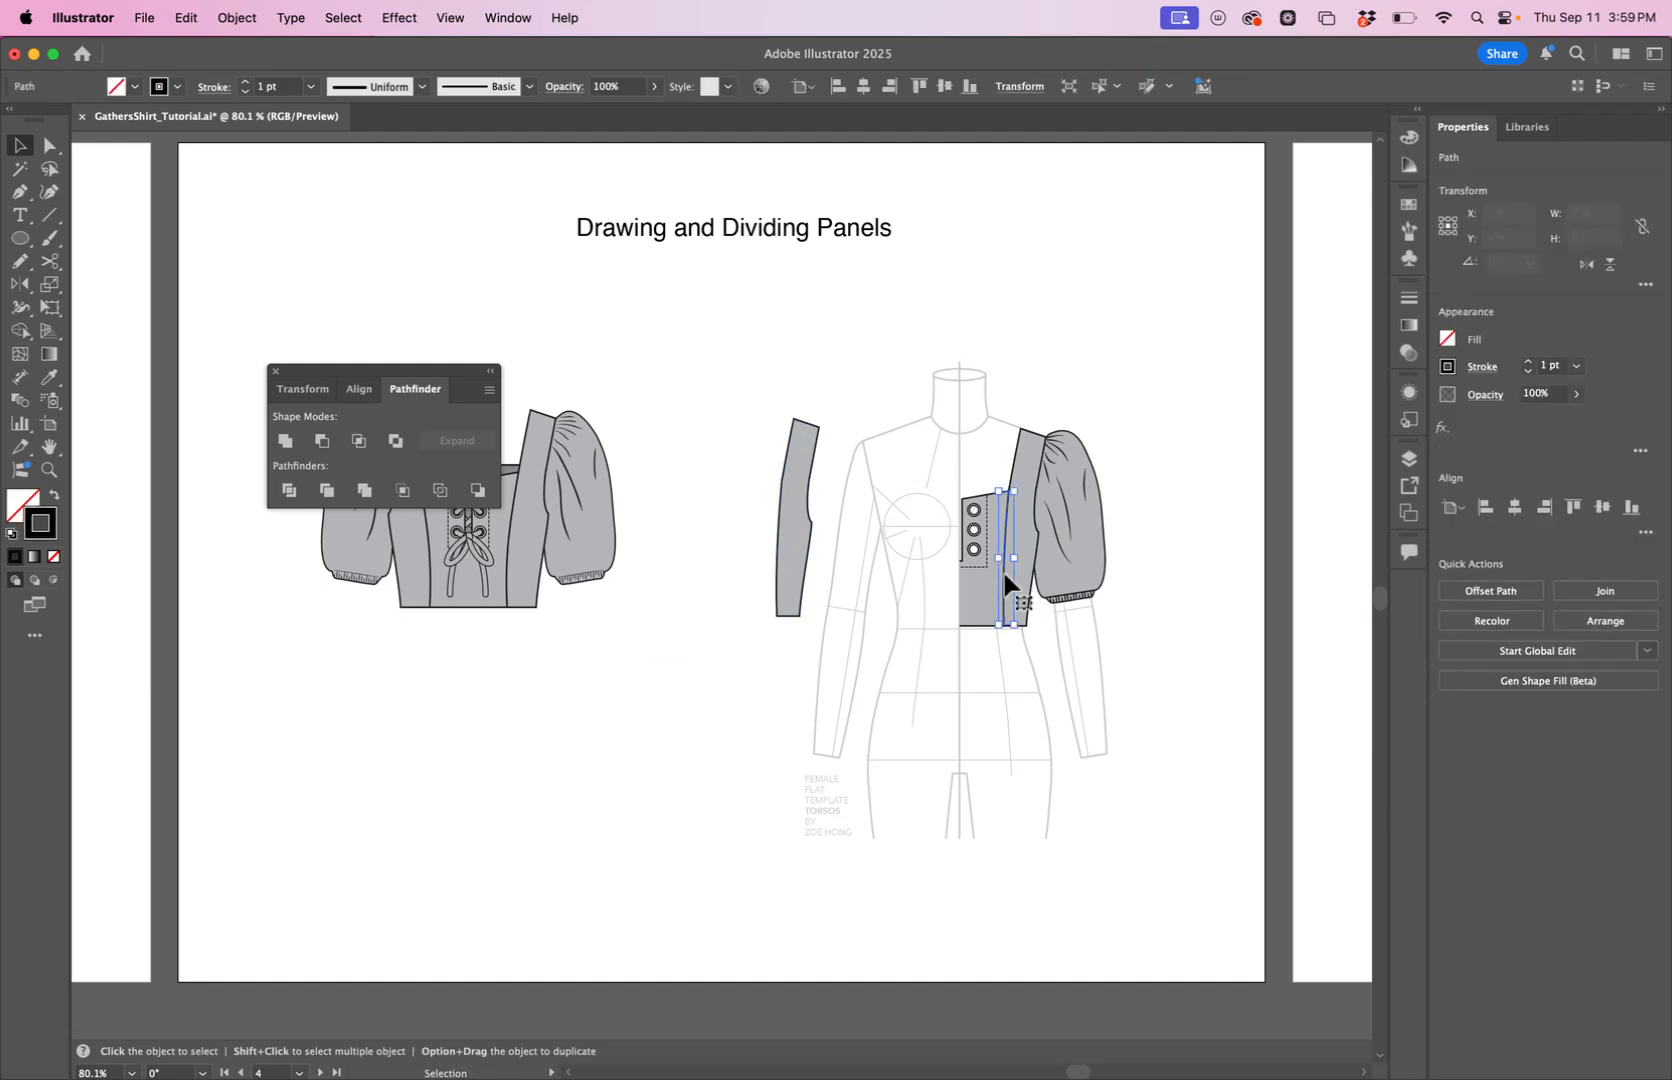
{"action": "key", "text": "super+shift+a"}
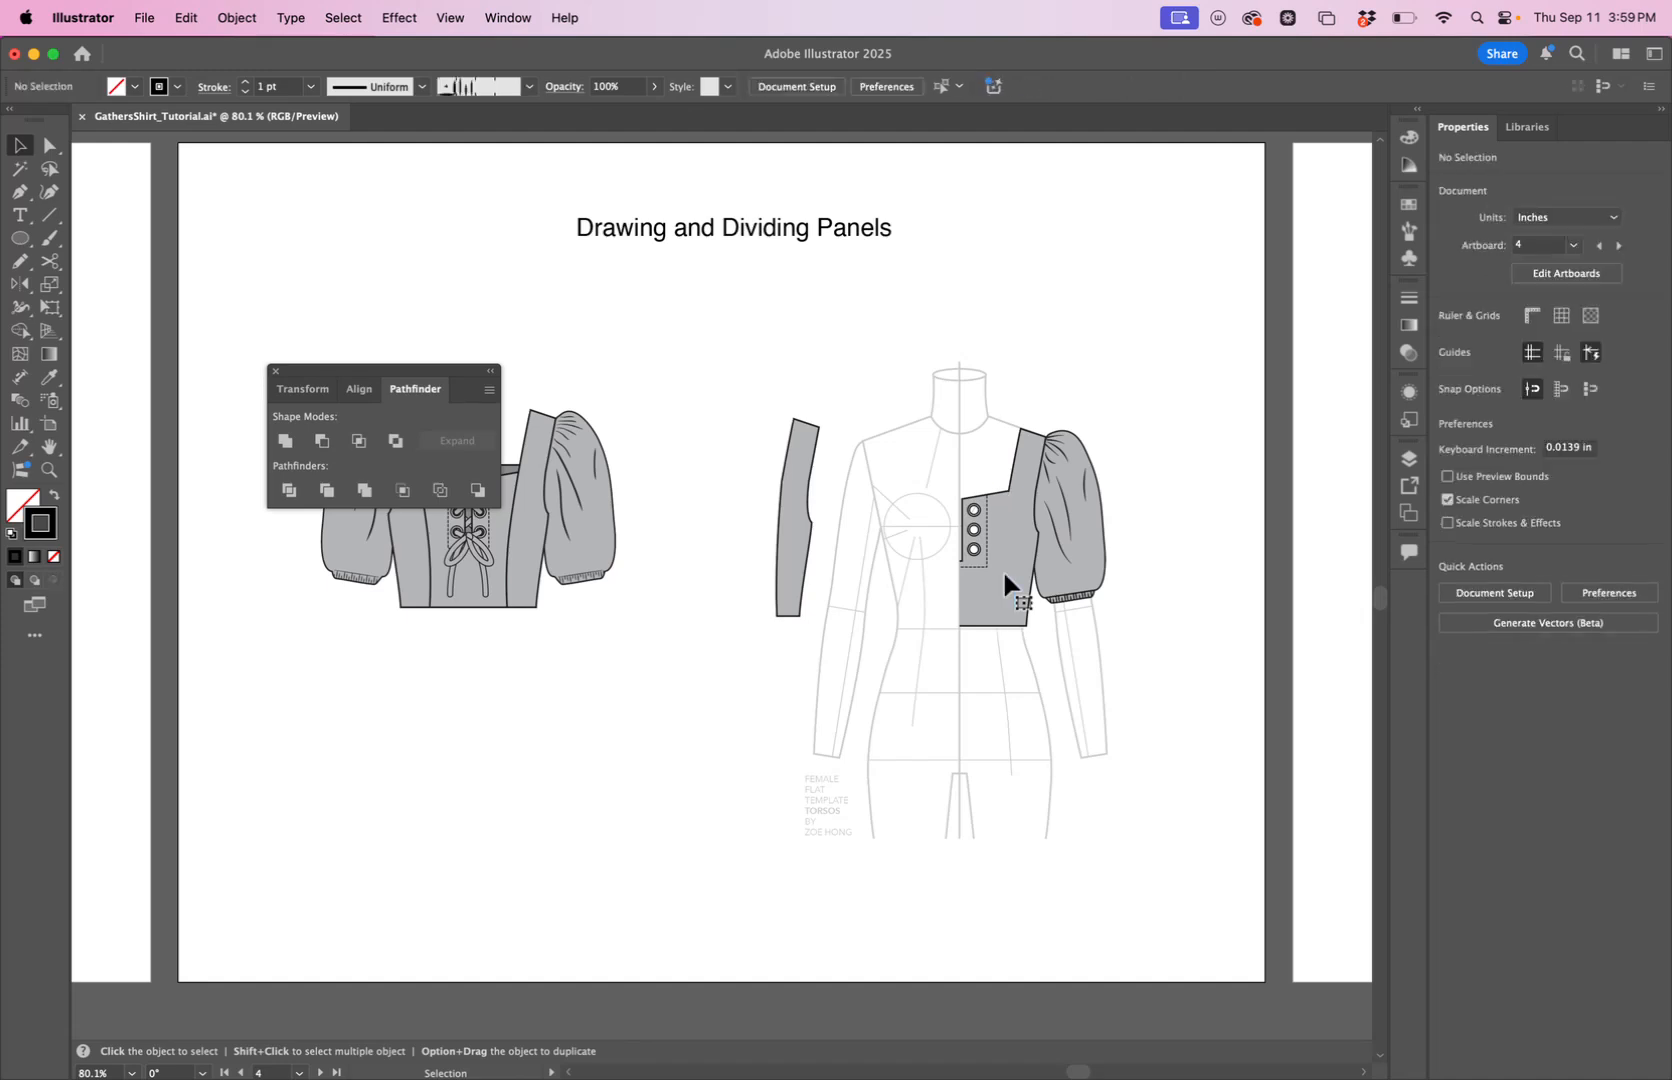
Place the separated side panel over the croquis bodice, aligned with its shoulder, armhole and hem.
{"action": "left_click_drag", "start_coordinate": [788, 536], "coordinate": [946, 632]}
{"action": "key", "text": "z"}
{"action": "key", "text": "space"}
{"action": "key", "text": "v"}
{"action": "left_click", "coordinate": [850, 482]}
{"action": "left_click_drag", "start_coordinate": [894, 461], "coordinate": [890, 456]}
{"action": "left_click", "coordinate": [1019, 335]}
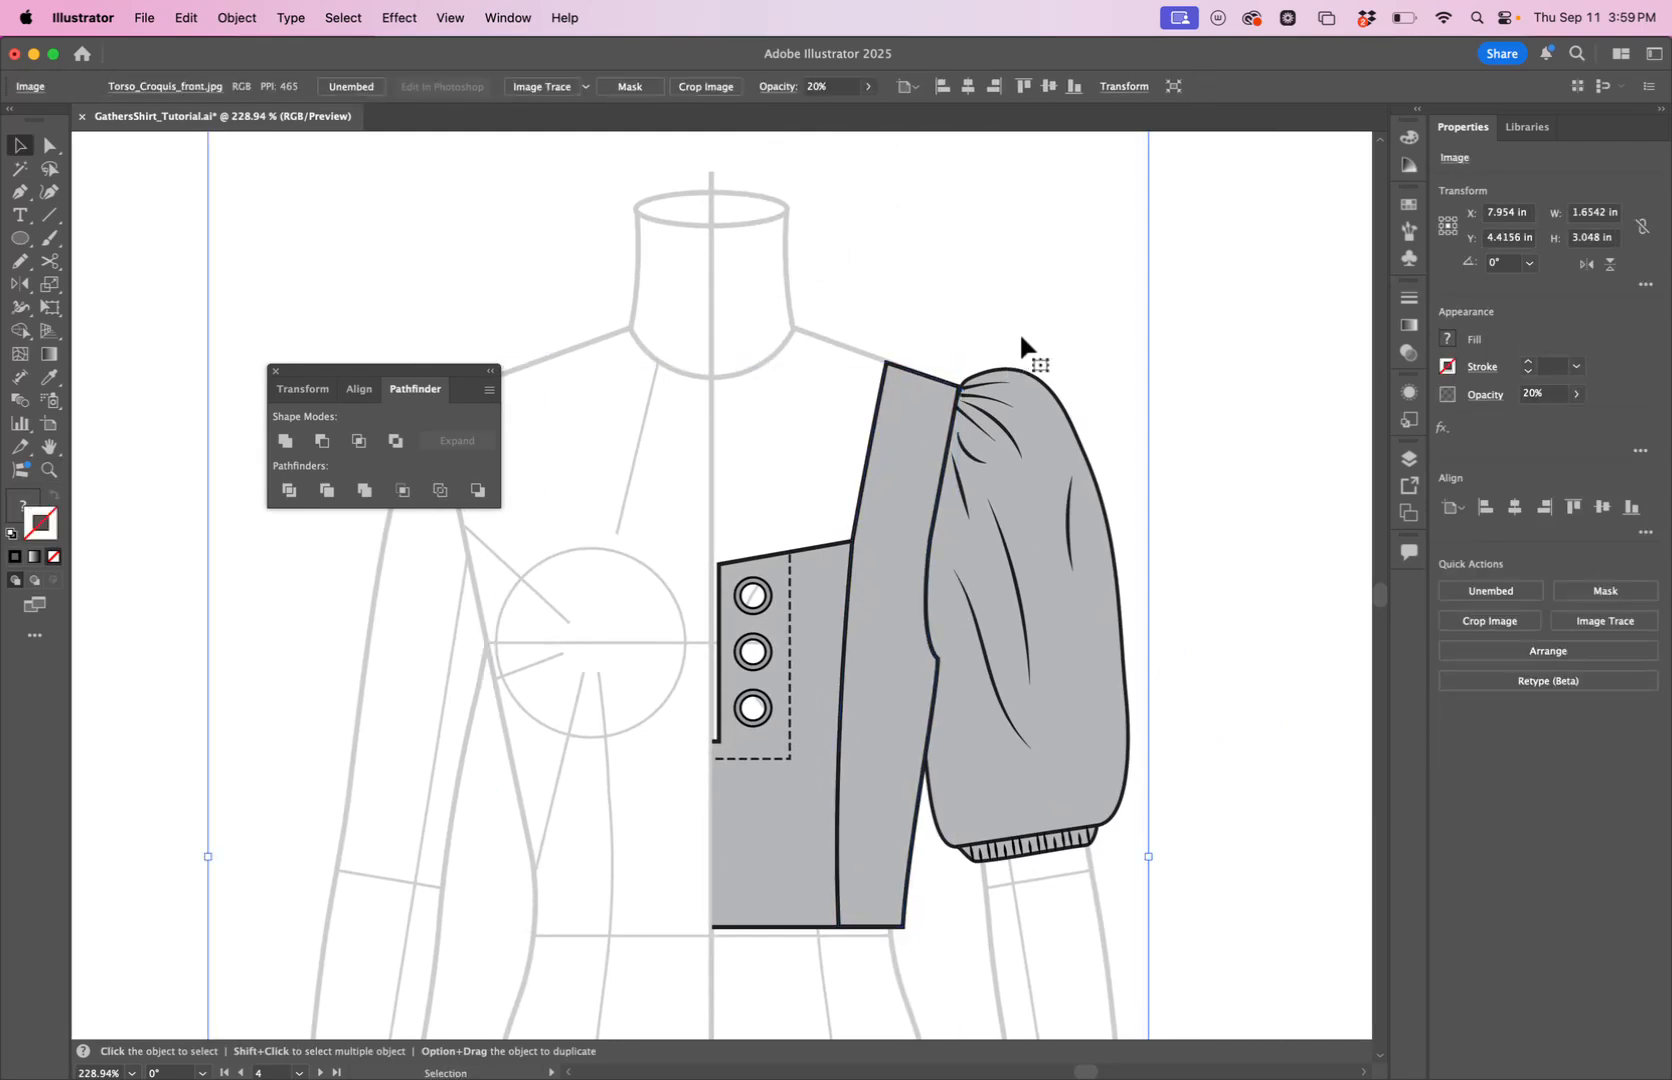
Fill the side panel on the croquis with a medium-dark gray swatch from the Grays group.
{"action": "key", "text": "a"}
{"action": "left_click", "coordinate": [791, 797]}
{"action": "left_click", "coordinate": [950, 370]}
{"action": "left_click", "coordinate": [948, 375]}
{"action": "left_click", "coordinate": [1408, 205]}
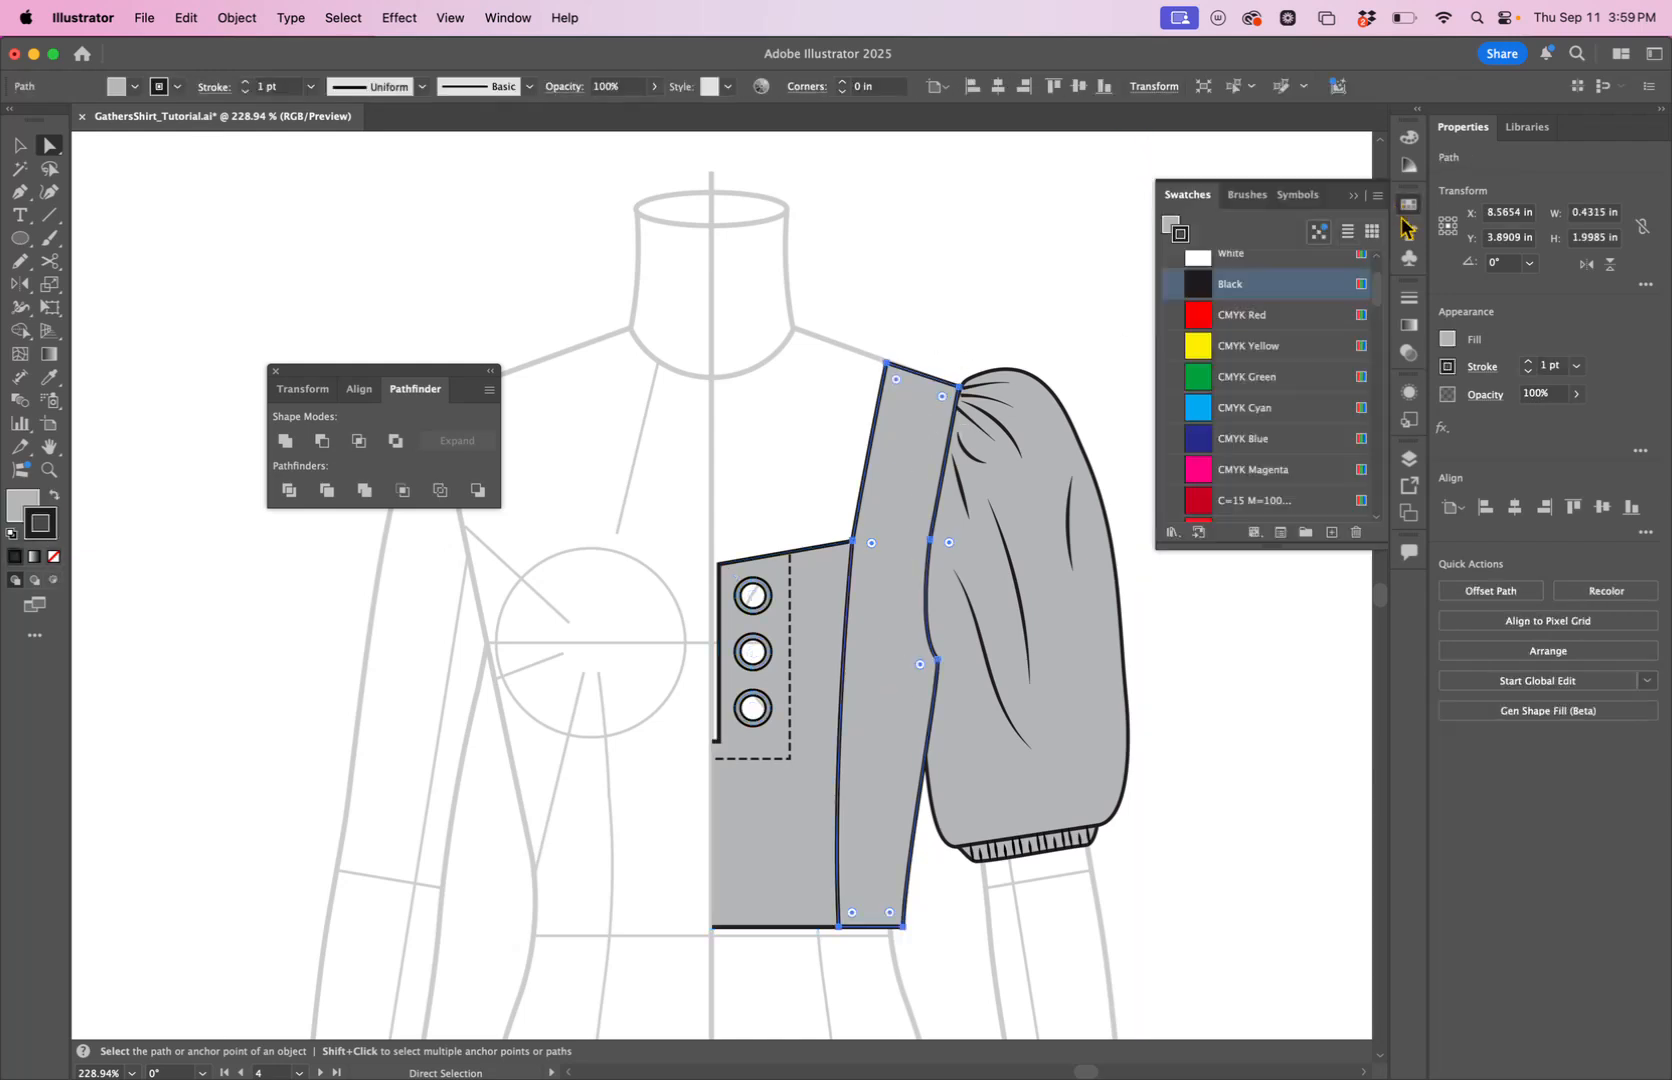
{"action": "scroll", "coordinate": [1240, 450], "scroll_direction": "down", "scroll_amount": 10}
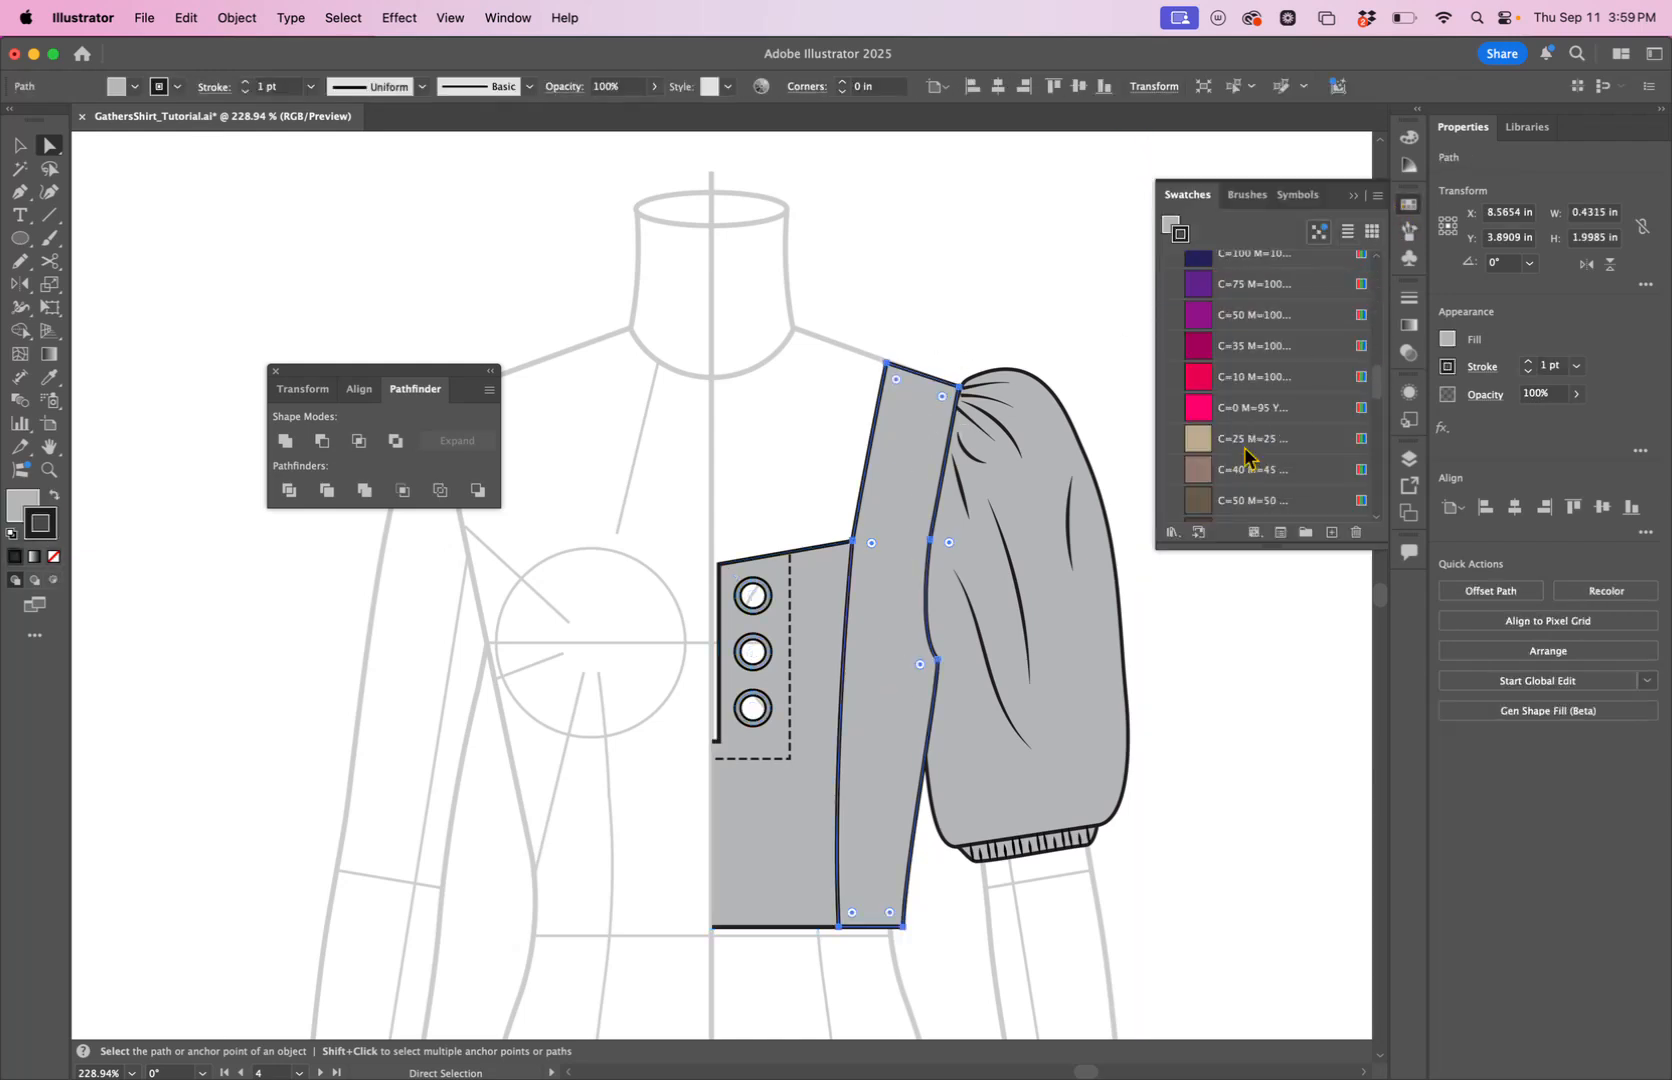
{"action": "scroll", "coordinate": [1248, 459], "scroll_direction": "down", "scroll_amount": 5}
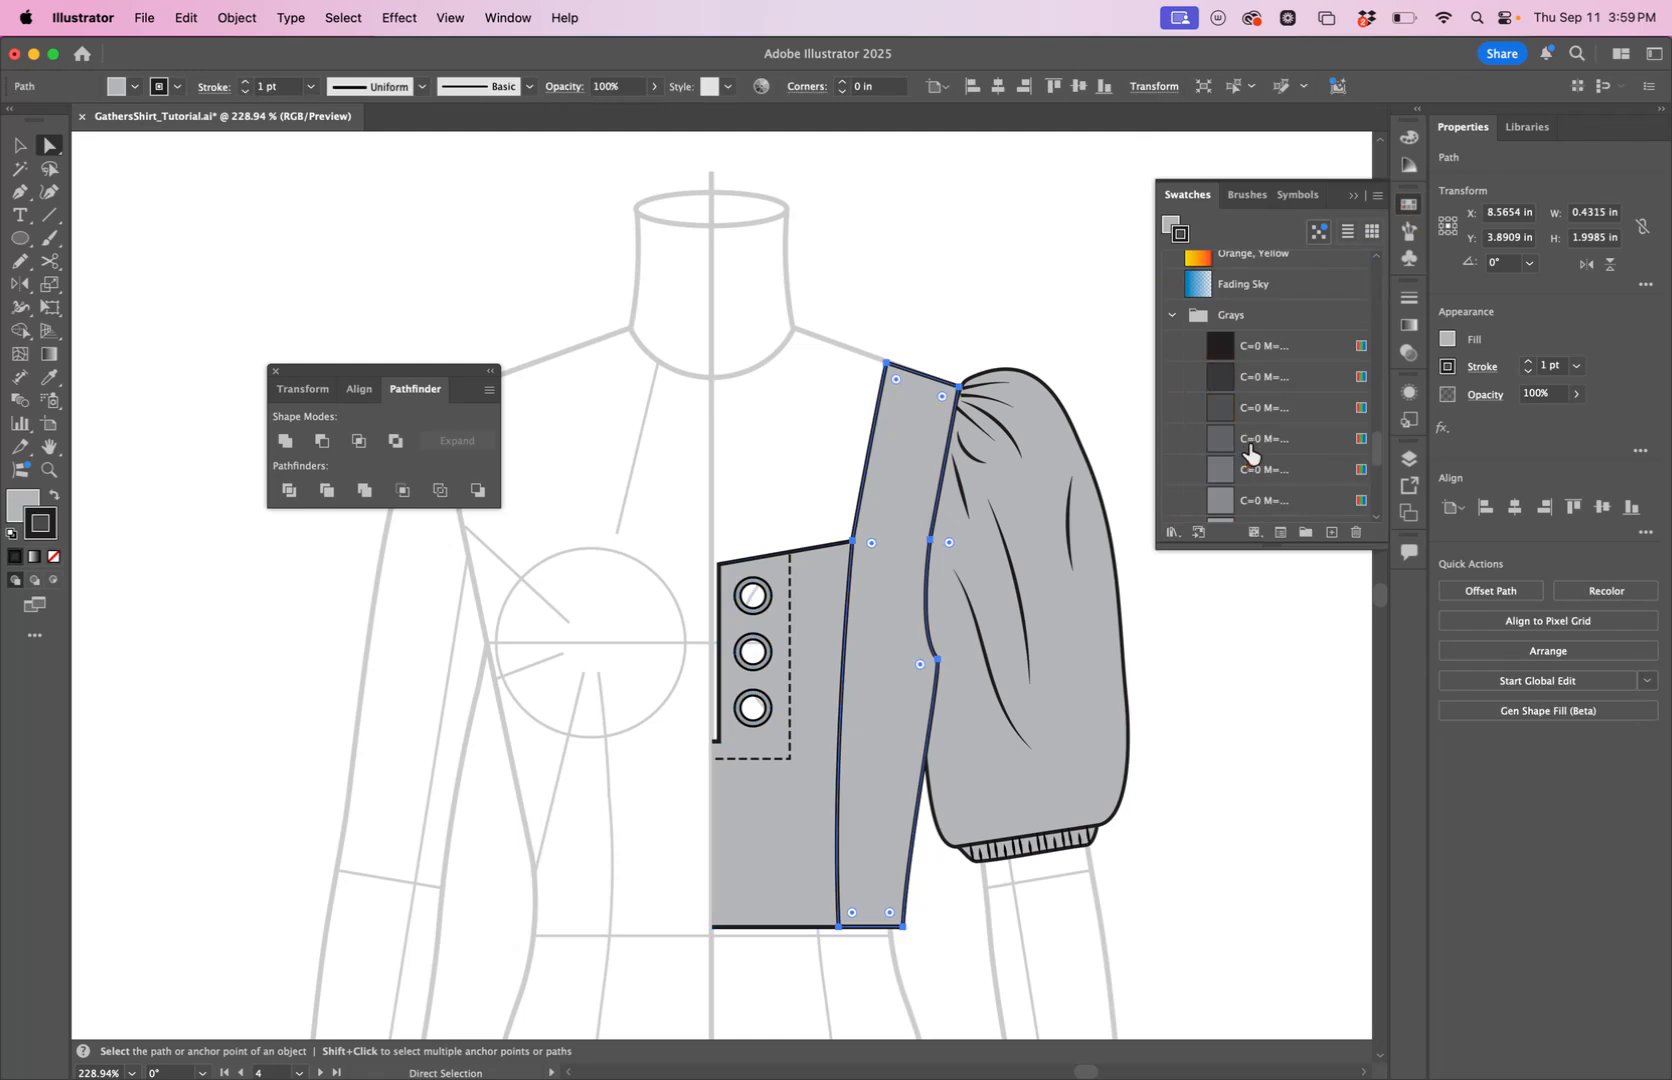
{"action": "scroll", "coordinate": [1249, 450], "scroll_direction": "down", "scroll_amount": 2}
{"action": "left_click", "coordinate": [1250, 446]}
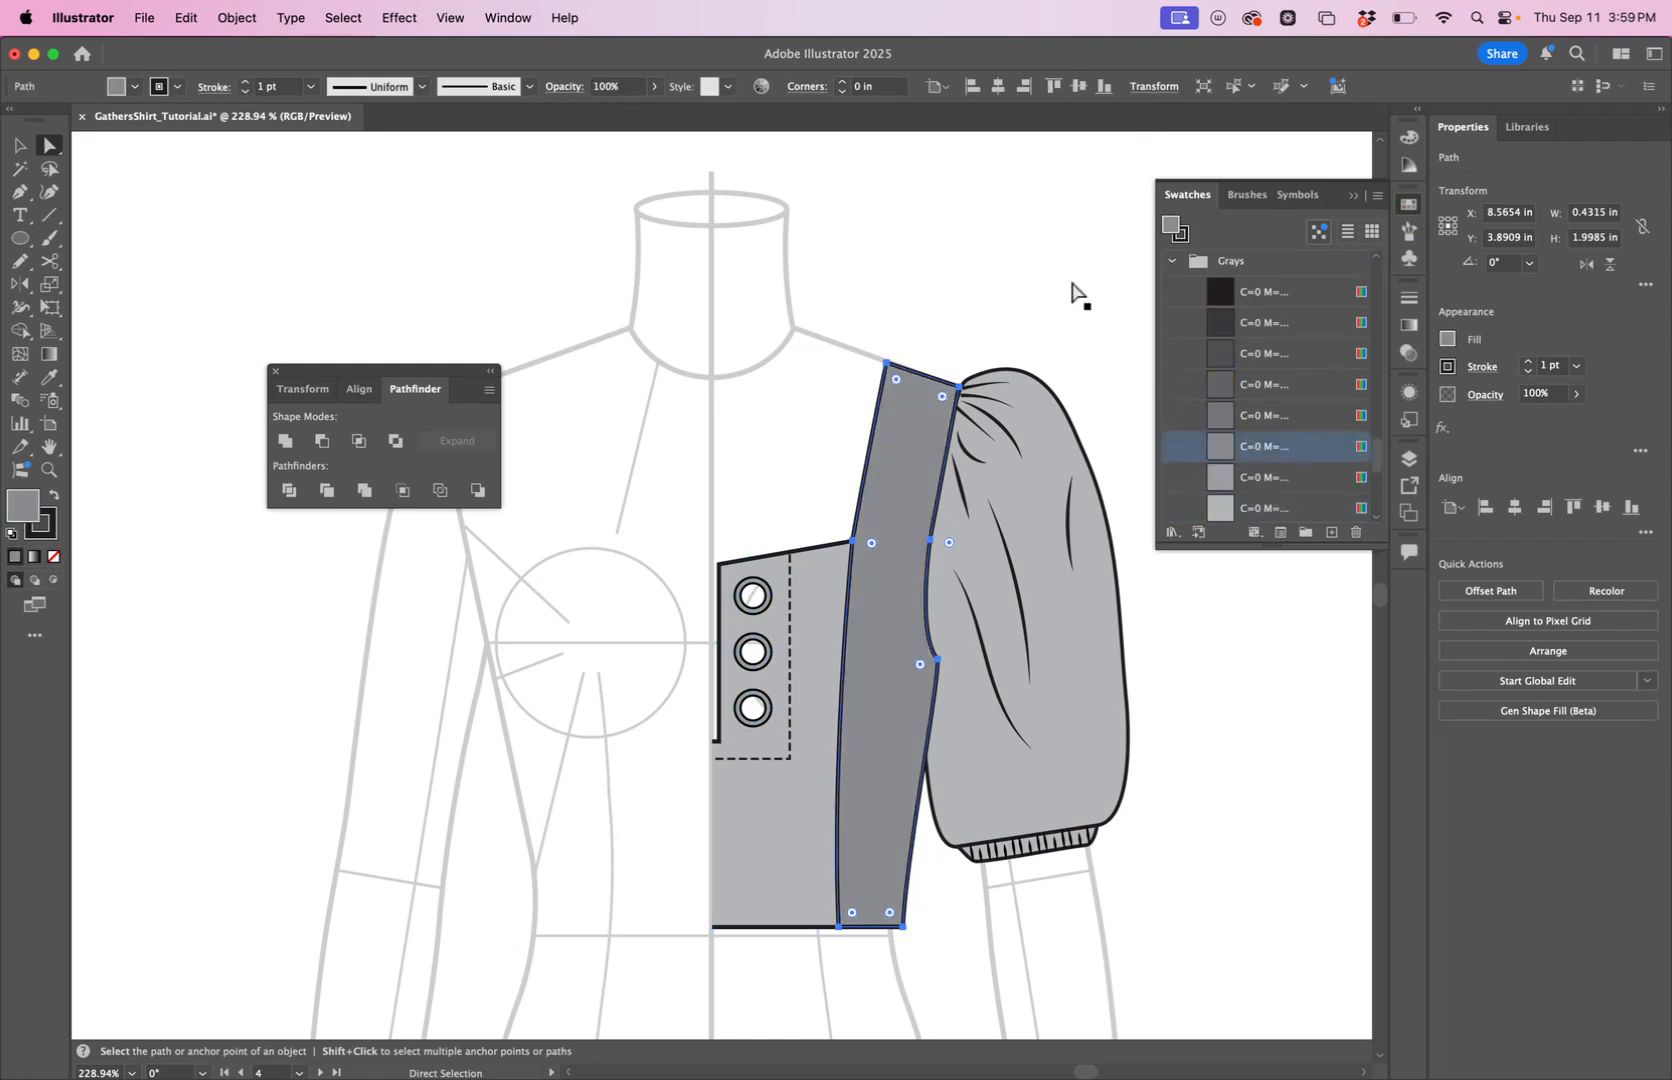
{"action": "left_click", "coordinate": [1078, 292]}
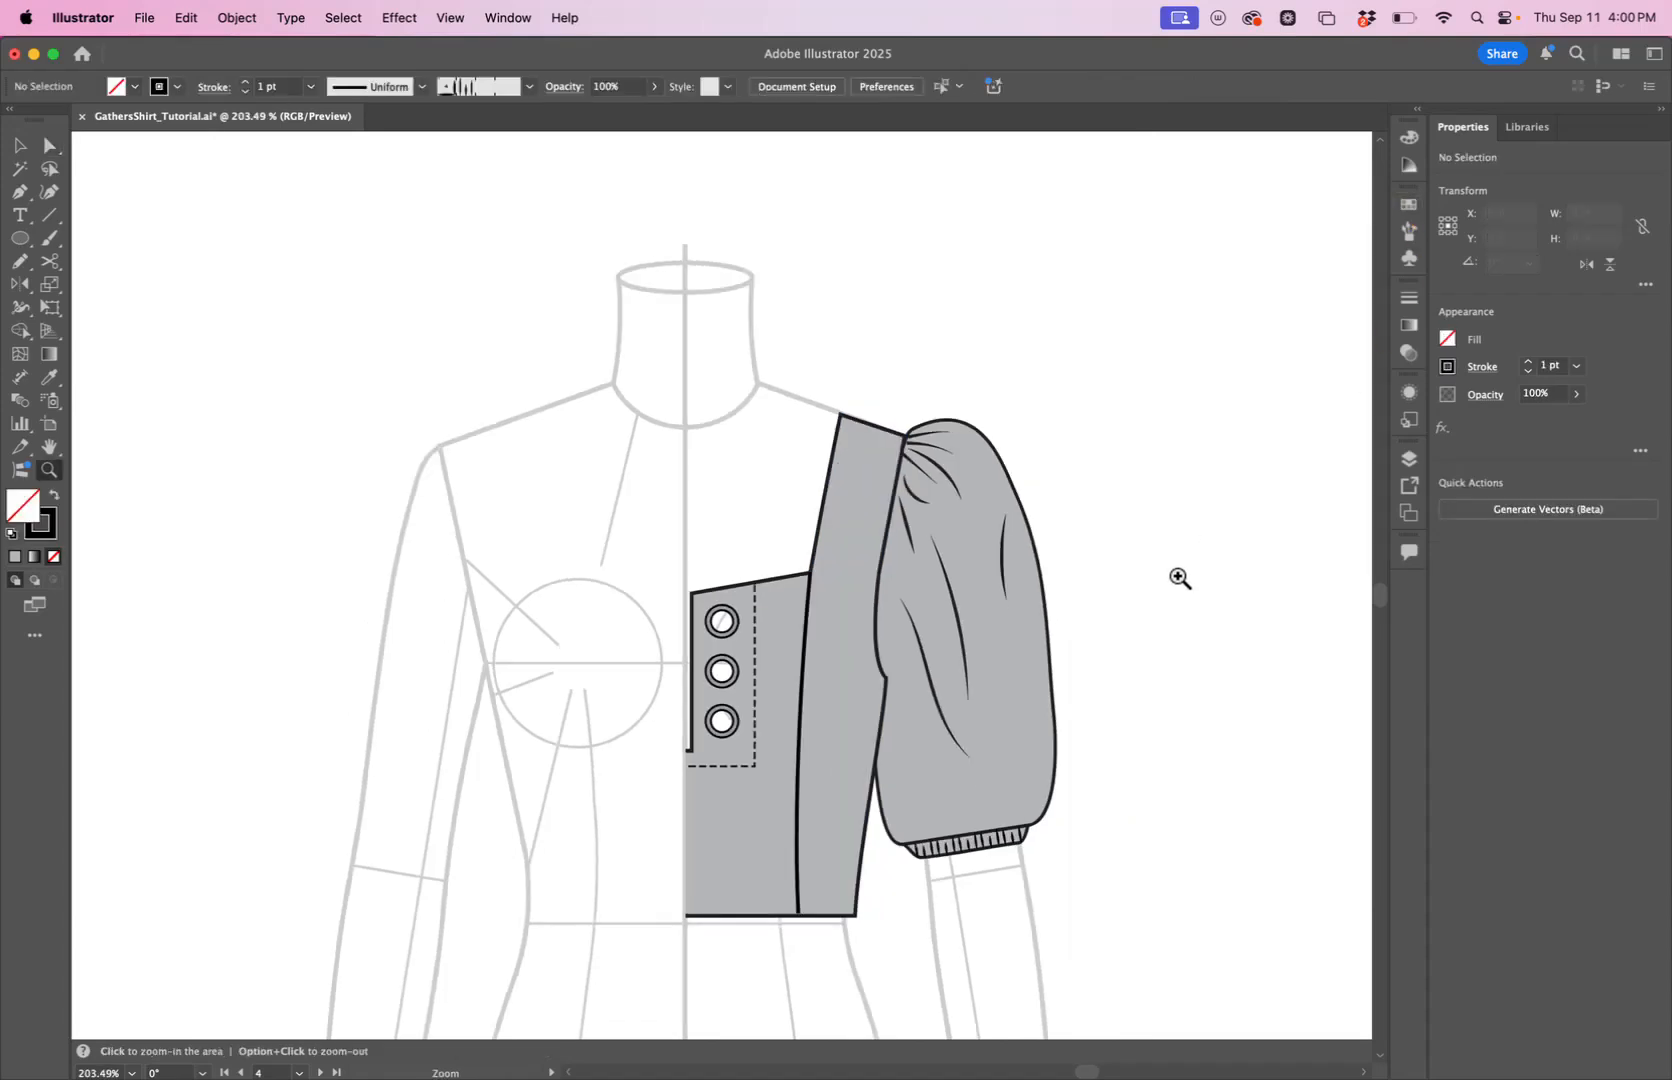
Duplicate the bodice with its eyelet holes and seam line into the empty area beside the croquis.
{"action": "key", "text": "v"}
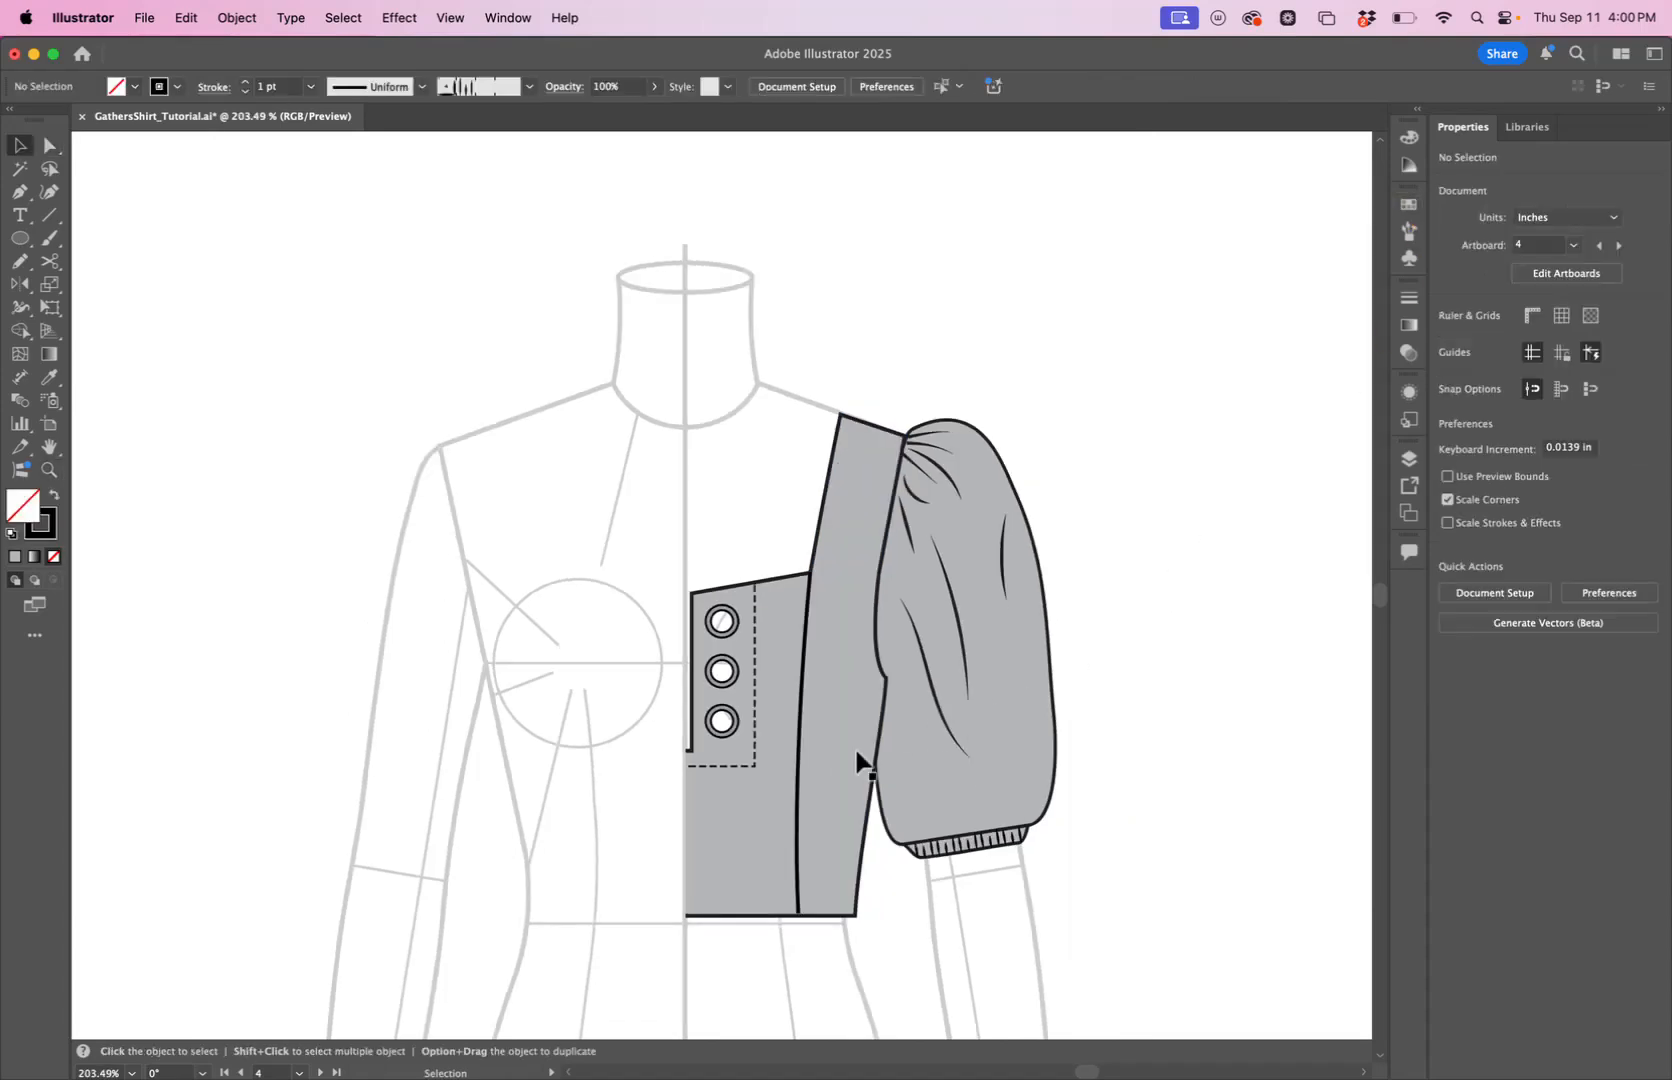
{"action": "left_click", "coordinate": [798, 795]}
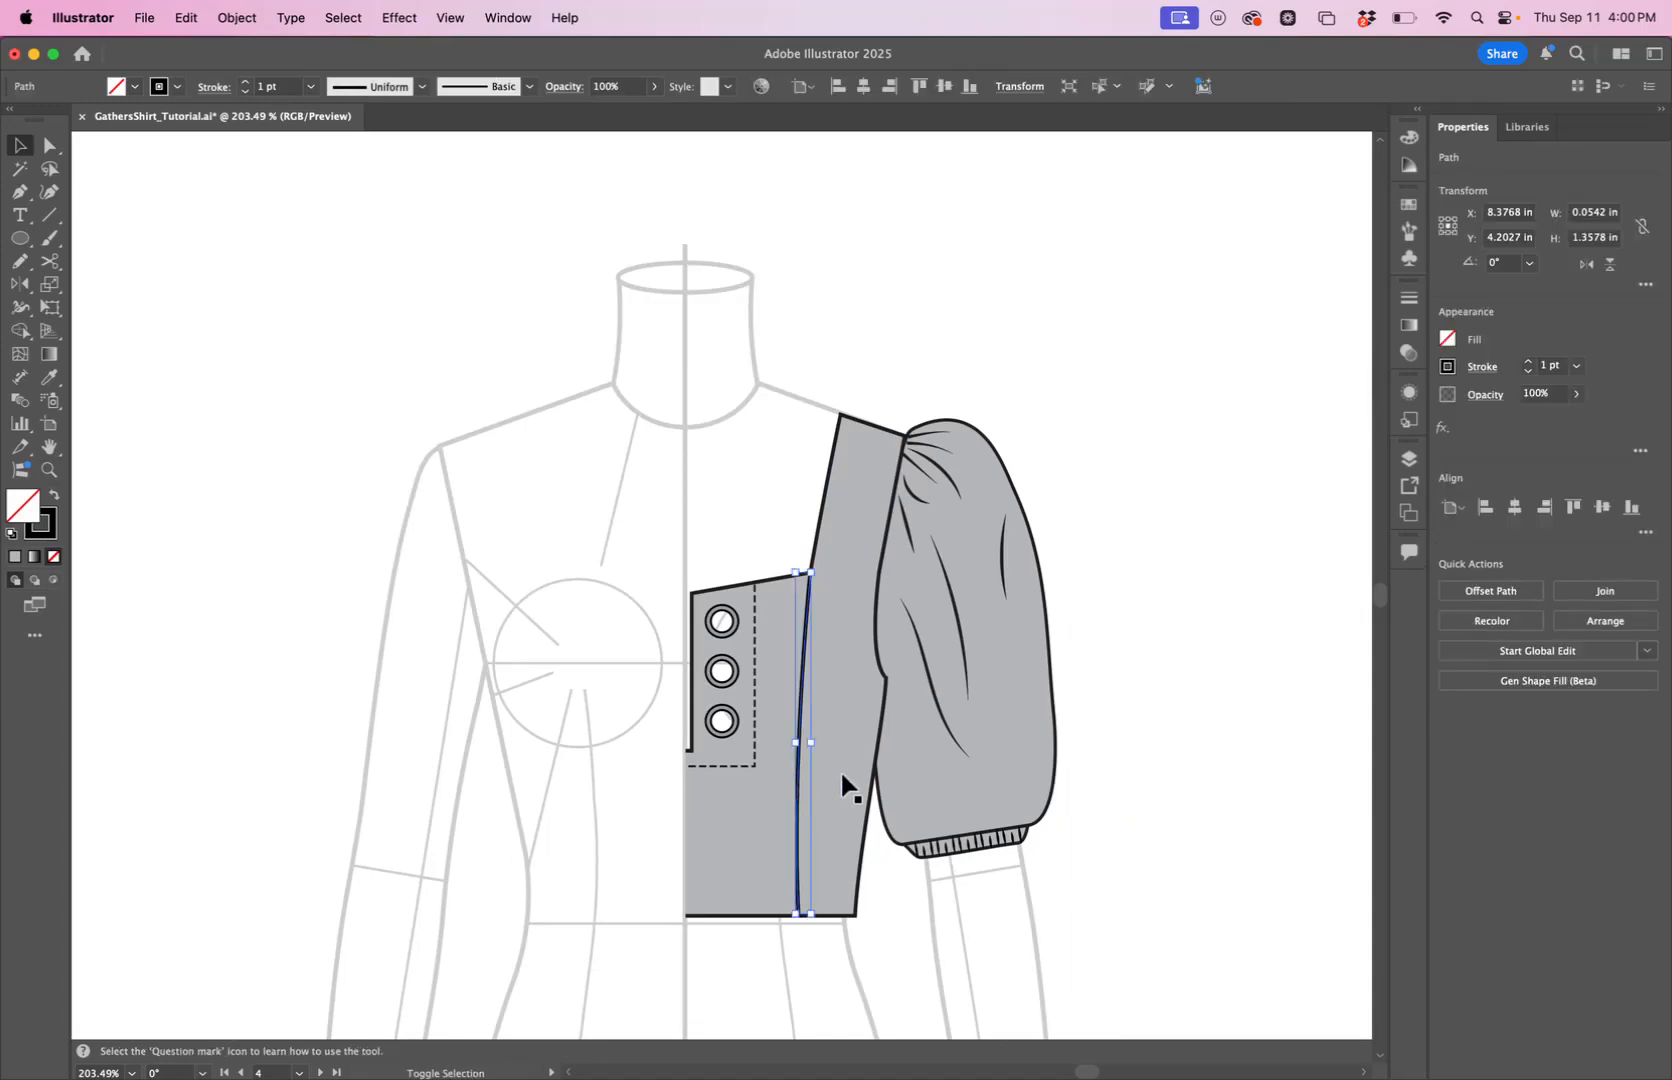
{"action": "left_click", "coordinate": [842, 776], "text": "shift"}
{"action": "left_click_drag", "start_coordinate": [842, 776], "coordinate": [770, 623]}
{"action": "left_click_drag", "start_coordinate": [698, 830], "coordinate": [1088, 828]}
{"action": "left_click_drag", "start_coordinate": [1031, 688], "coordinate": [521, 805]}
{"action": "left_click_drag", "start_coordinate": [559, 897], "coordinate": [905, 785]}
Extend the lower end of the copied seam line slightly past the bodice hem.
{"action": "key", "text": "z"}
{"action": "key", "text": "a"}
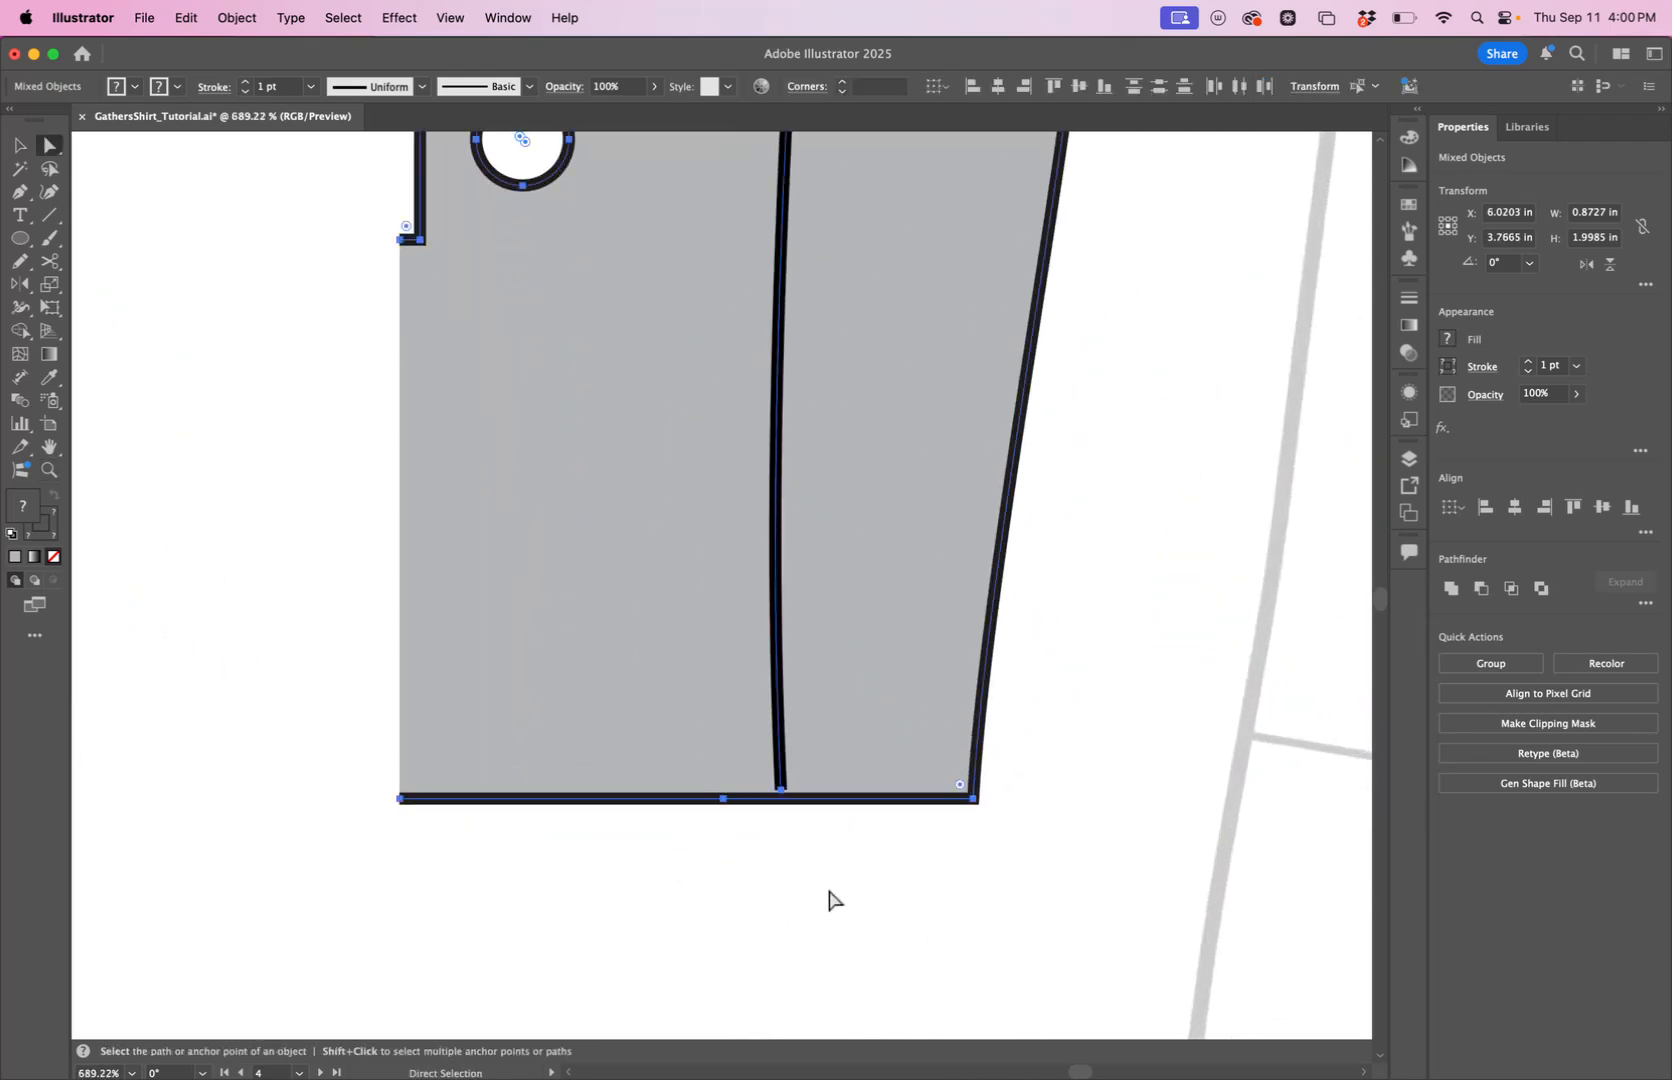
{"action": "left_click", "coordinate": [830, 892]}
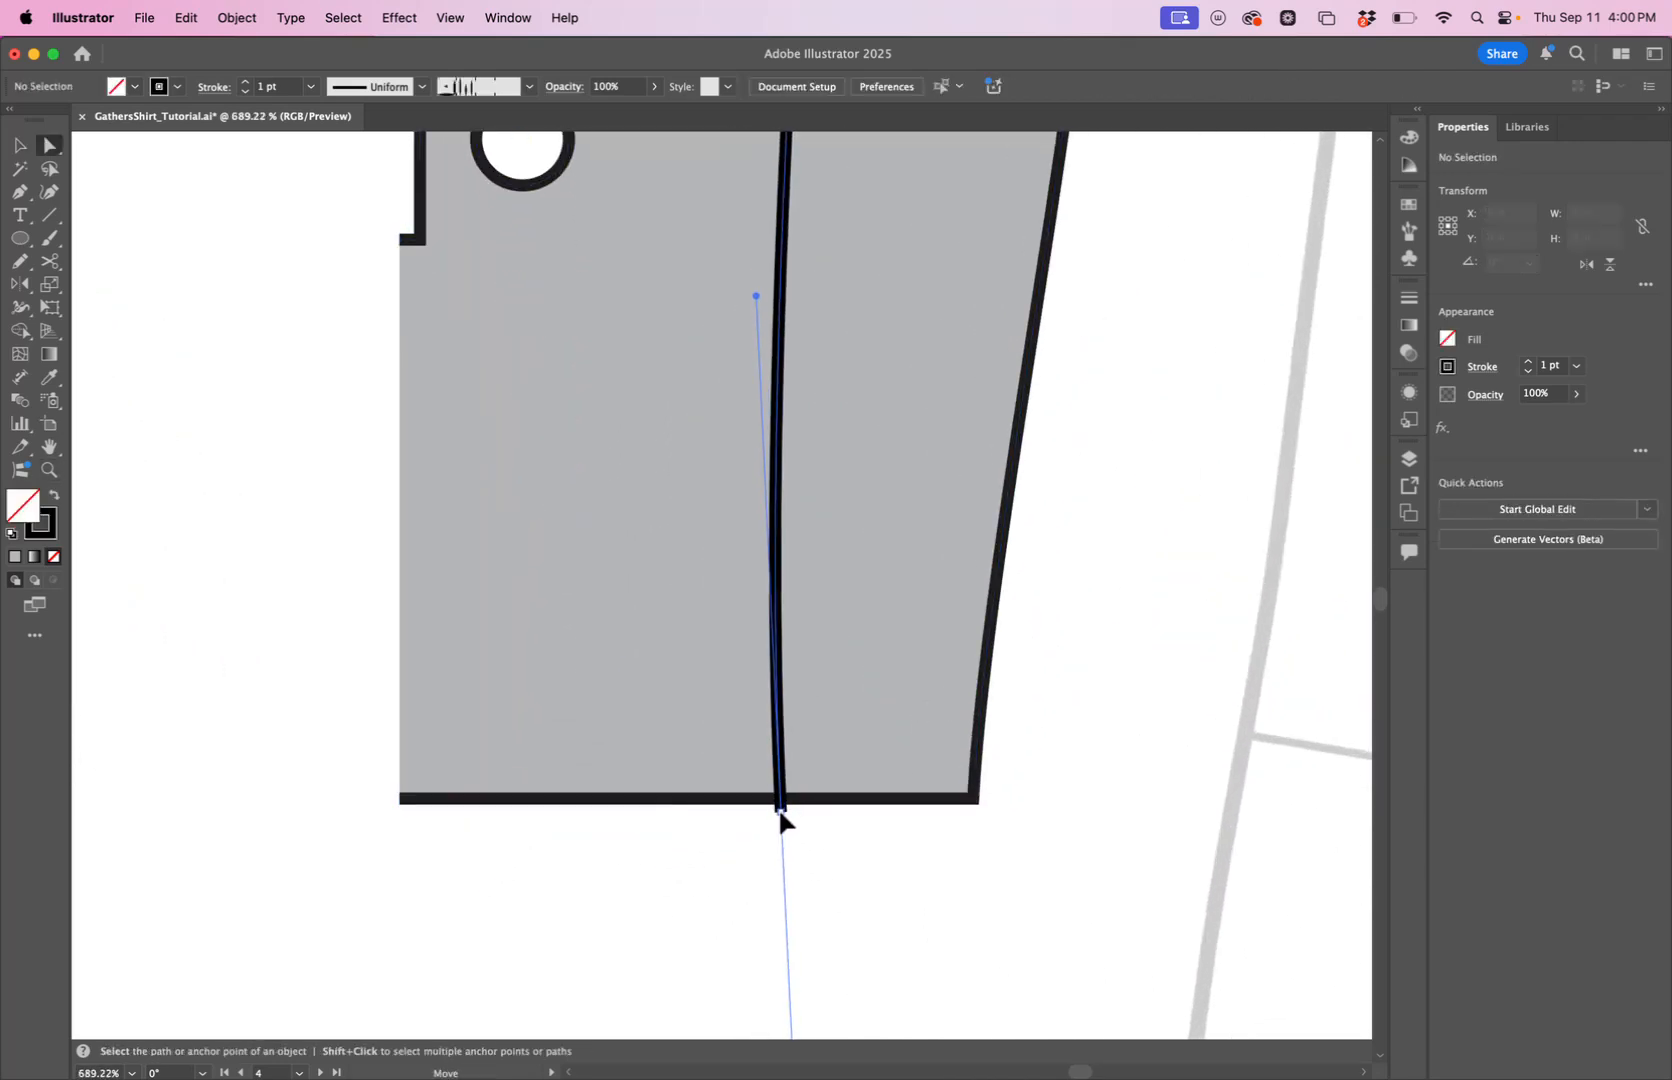
{"action": "left_click", "coordinate": [782, 792]}
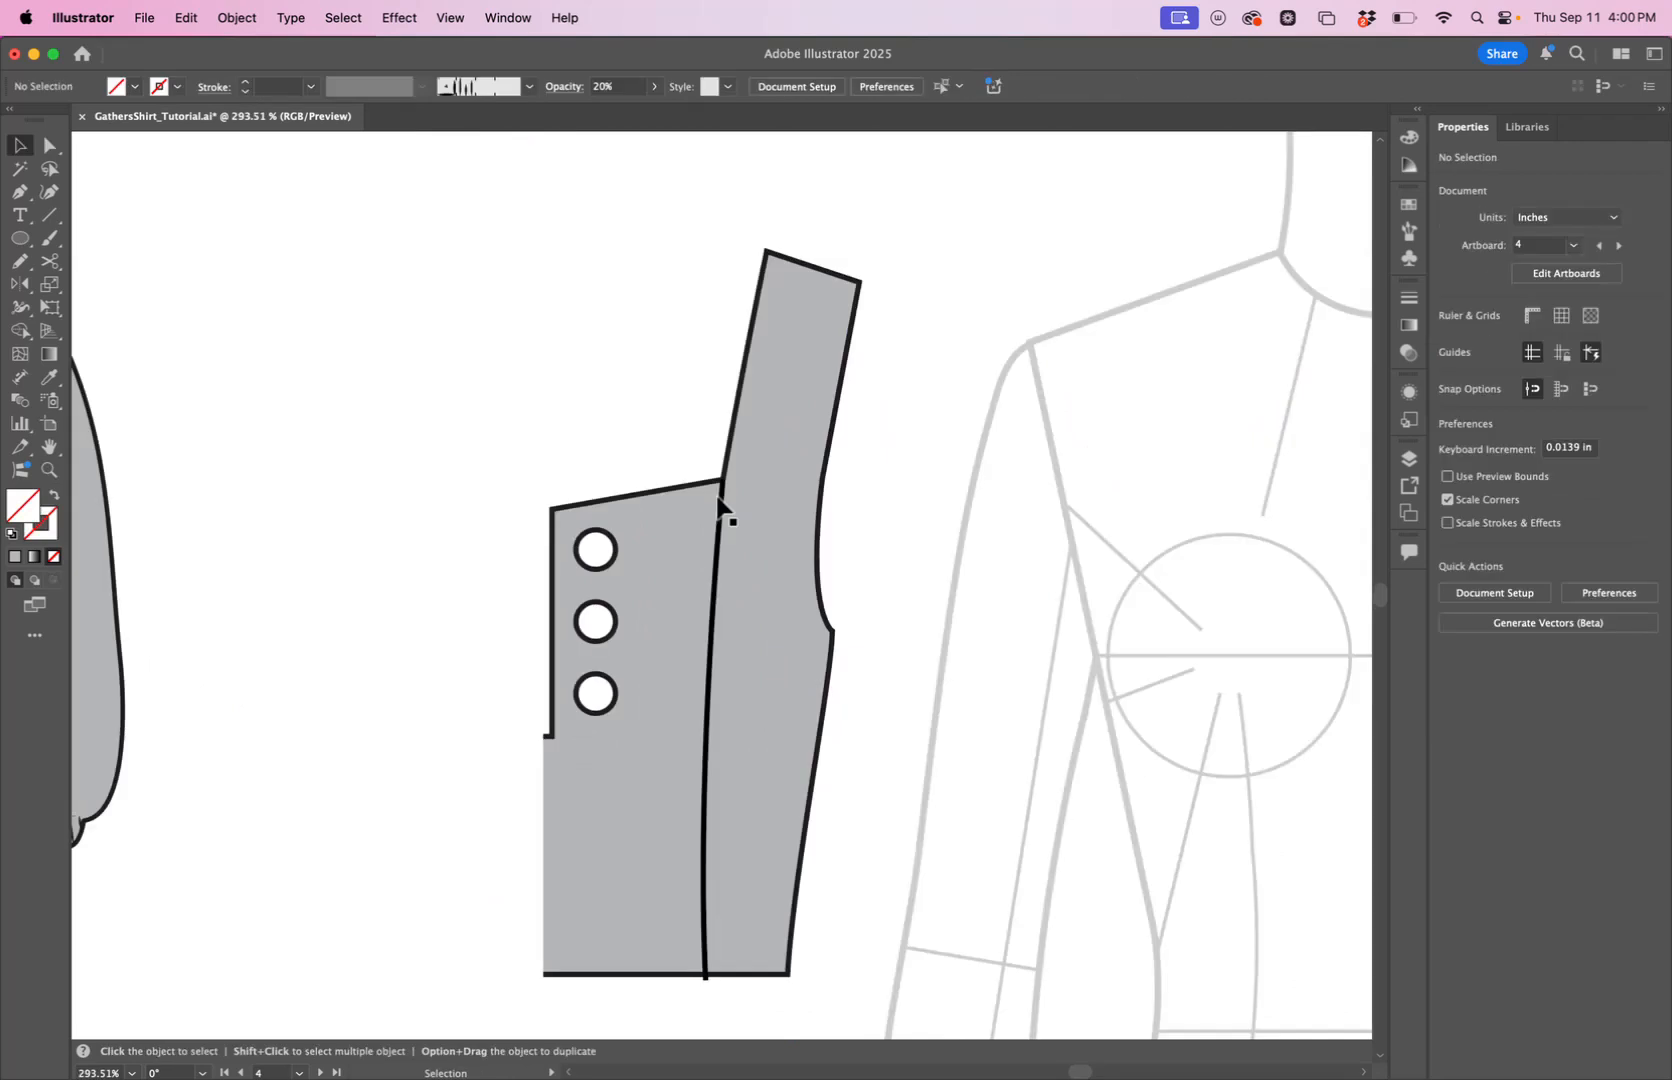
Split the copied bodice along the seam line into a front panel and a side panel with the Shape Builder tool.
{"action": "left_click", "coordinate": [545, 770]}
{"action": "left_click", "coordinate": [468, 771]}
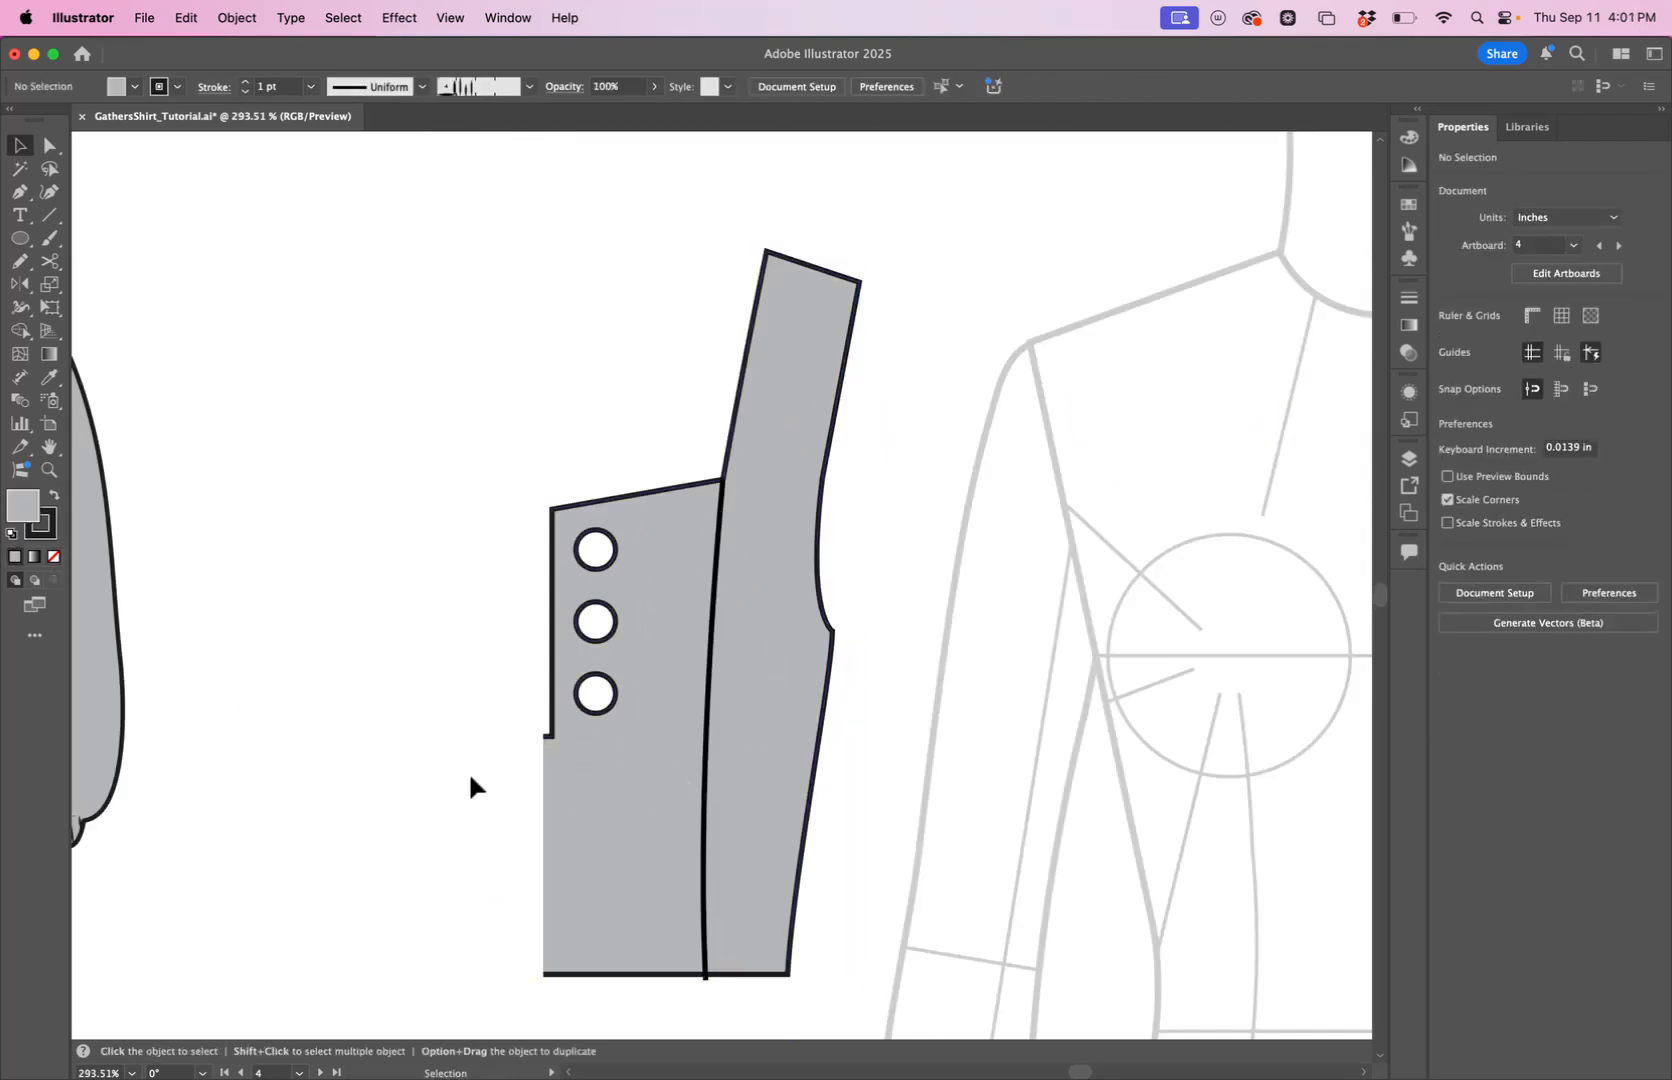
{"action": "left_click", "coordinate": [706, 795]}
{"action": "left_click", "coordinate": [625, 836], "text": "shift"}
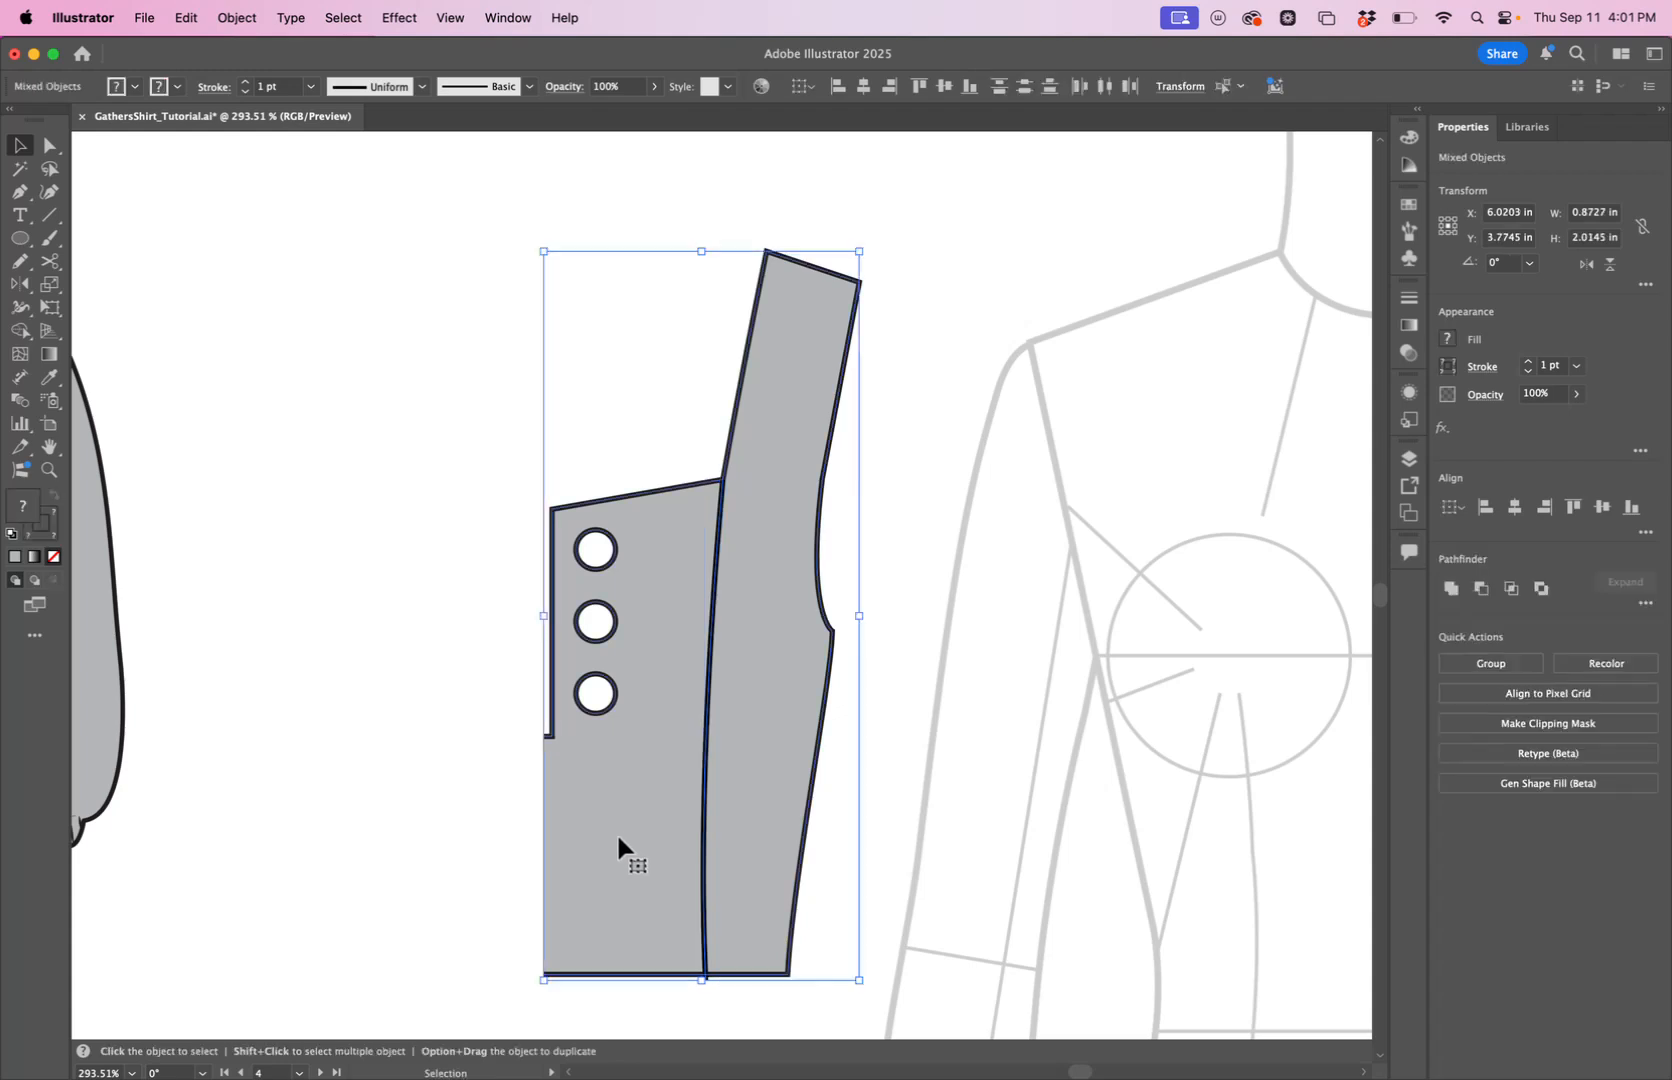
{"action": "left_click", "coordinate": [27, 336]}
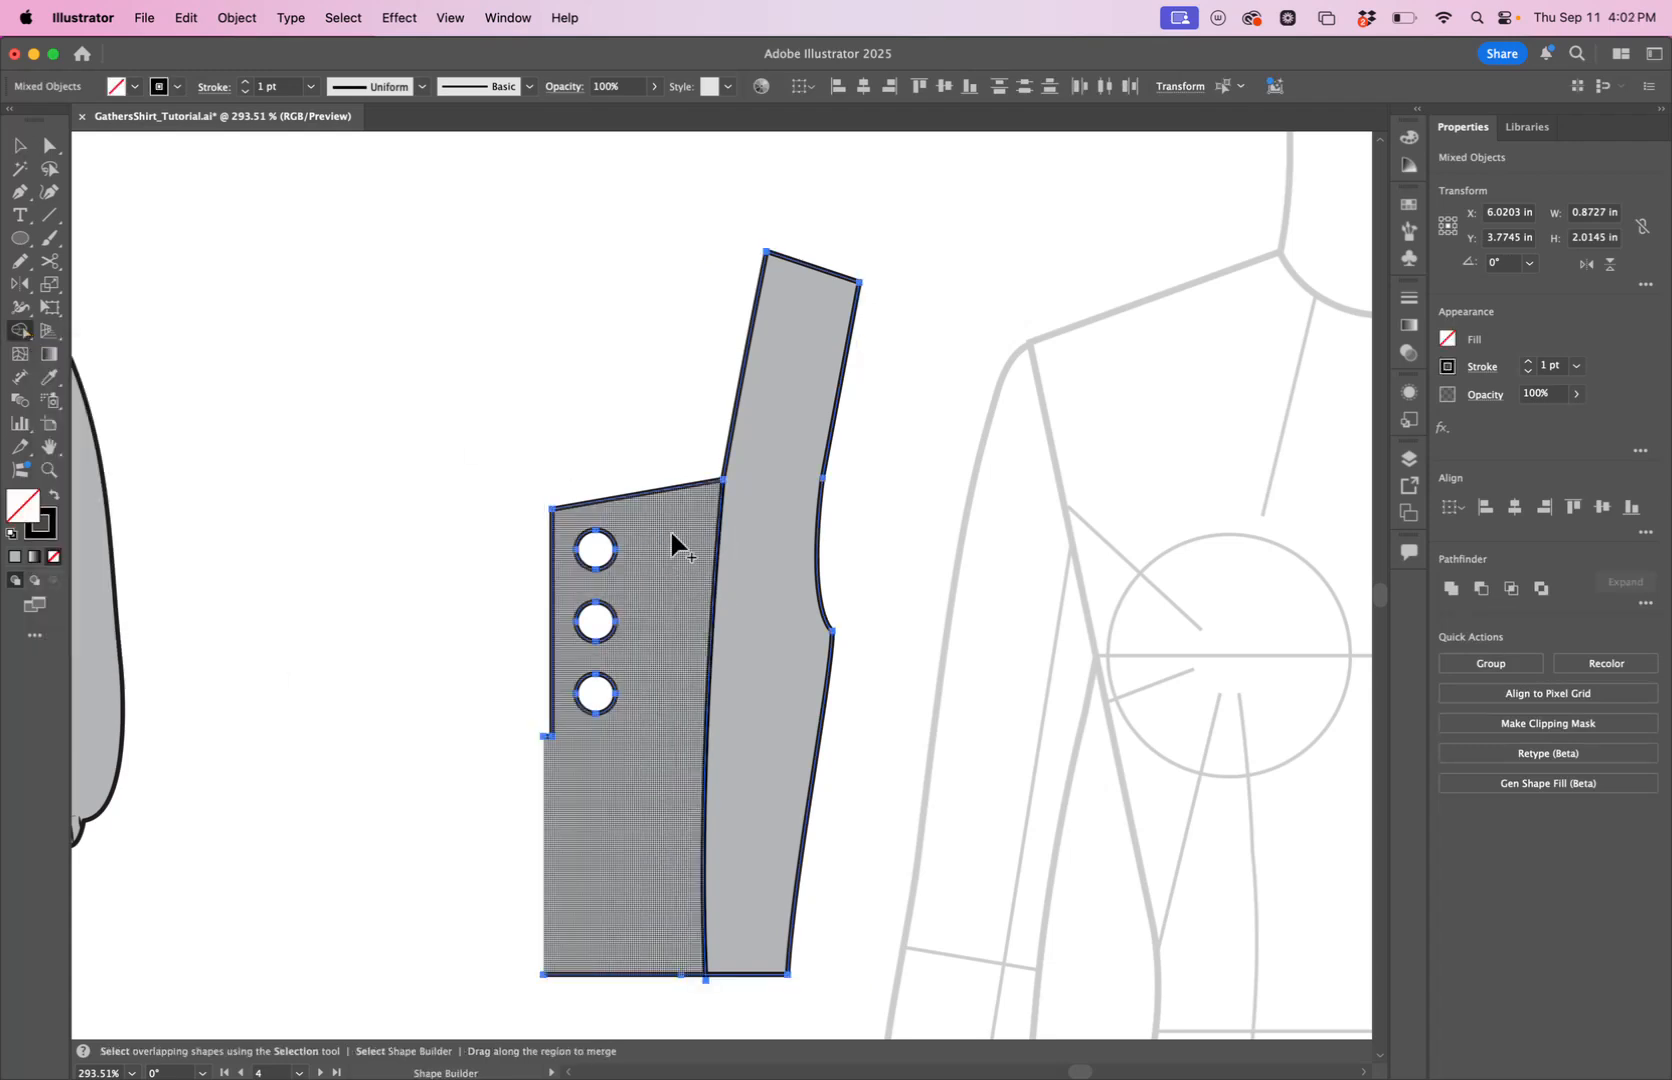
{"action": "mouse_move", "coordinate": [672, 545]}
{"action": "left_mouse_down"}
{"action": "mouse_move", "coordinate": [646, 649]}
{"action": "mouse_move", "coordinate": [709, 653]}
{"action": "left_mouse_up"}
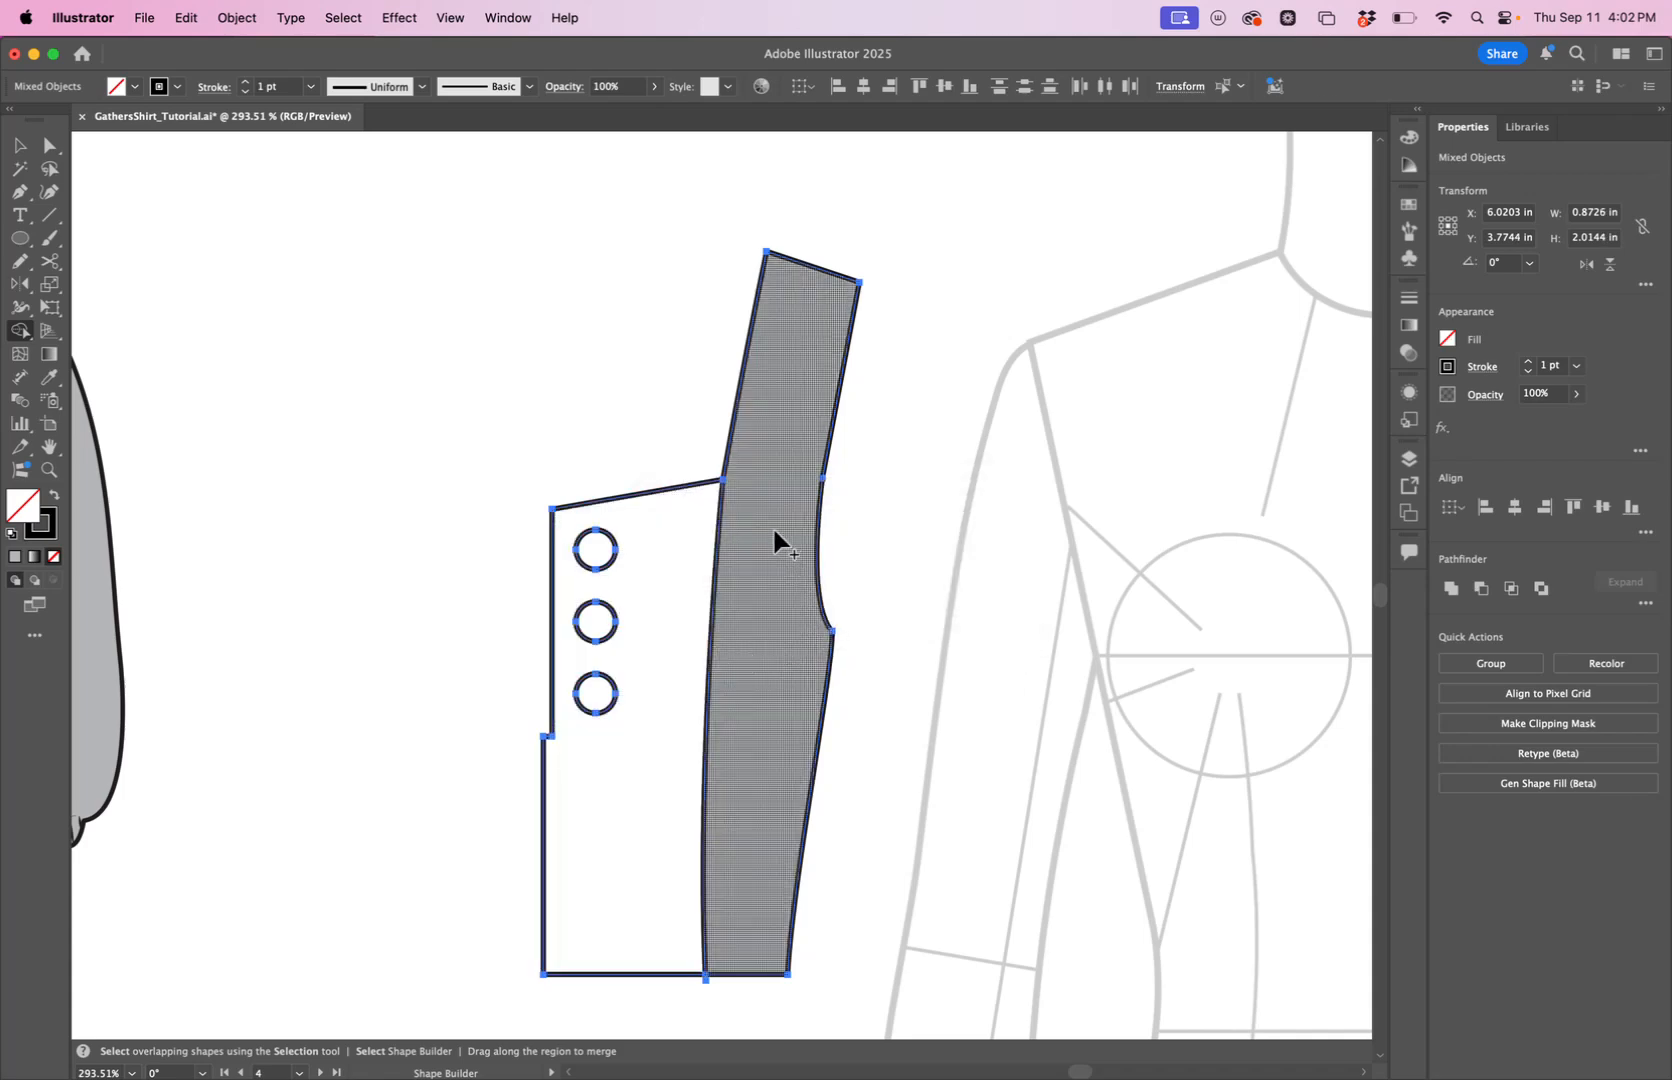
{"action": "left_click_drag", "start_coordinate": [777, 548], "coordinate": [780, 672]}
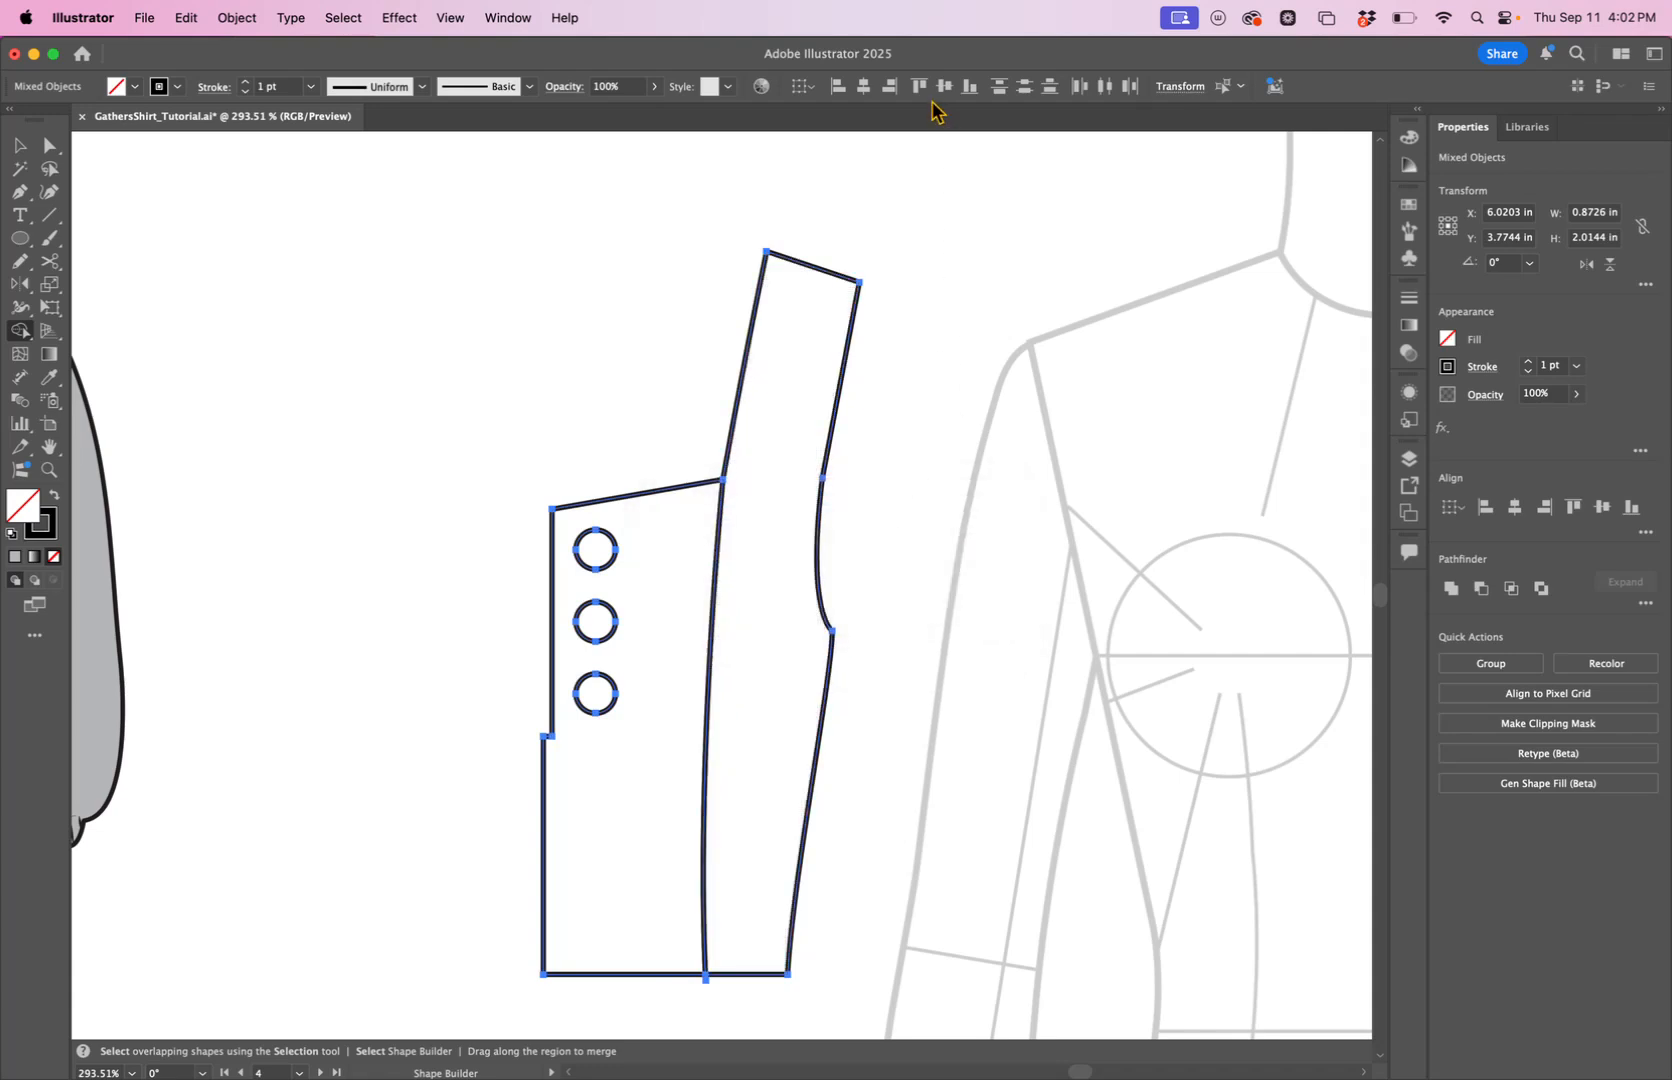
Pull the front panel with the eyelet holes away from the side panel.
{"action": "key", "text": "v"}
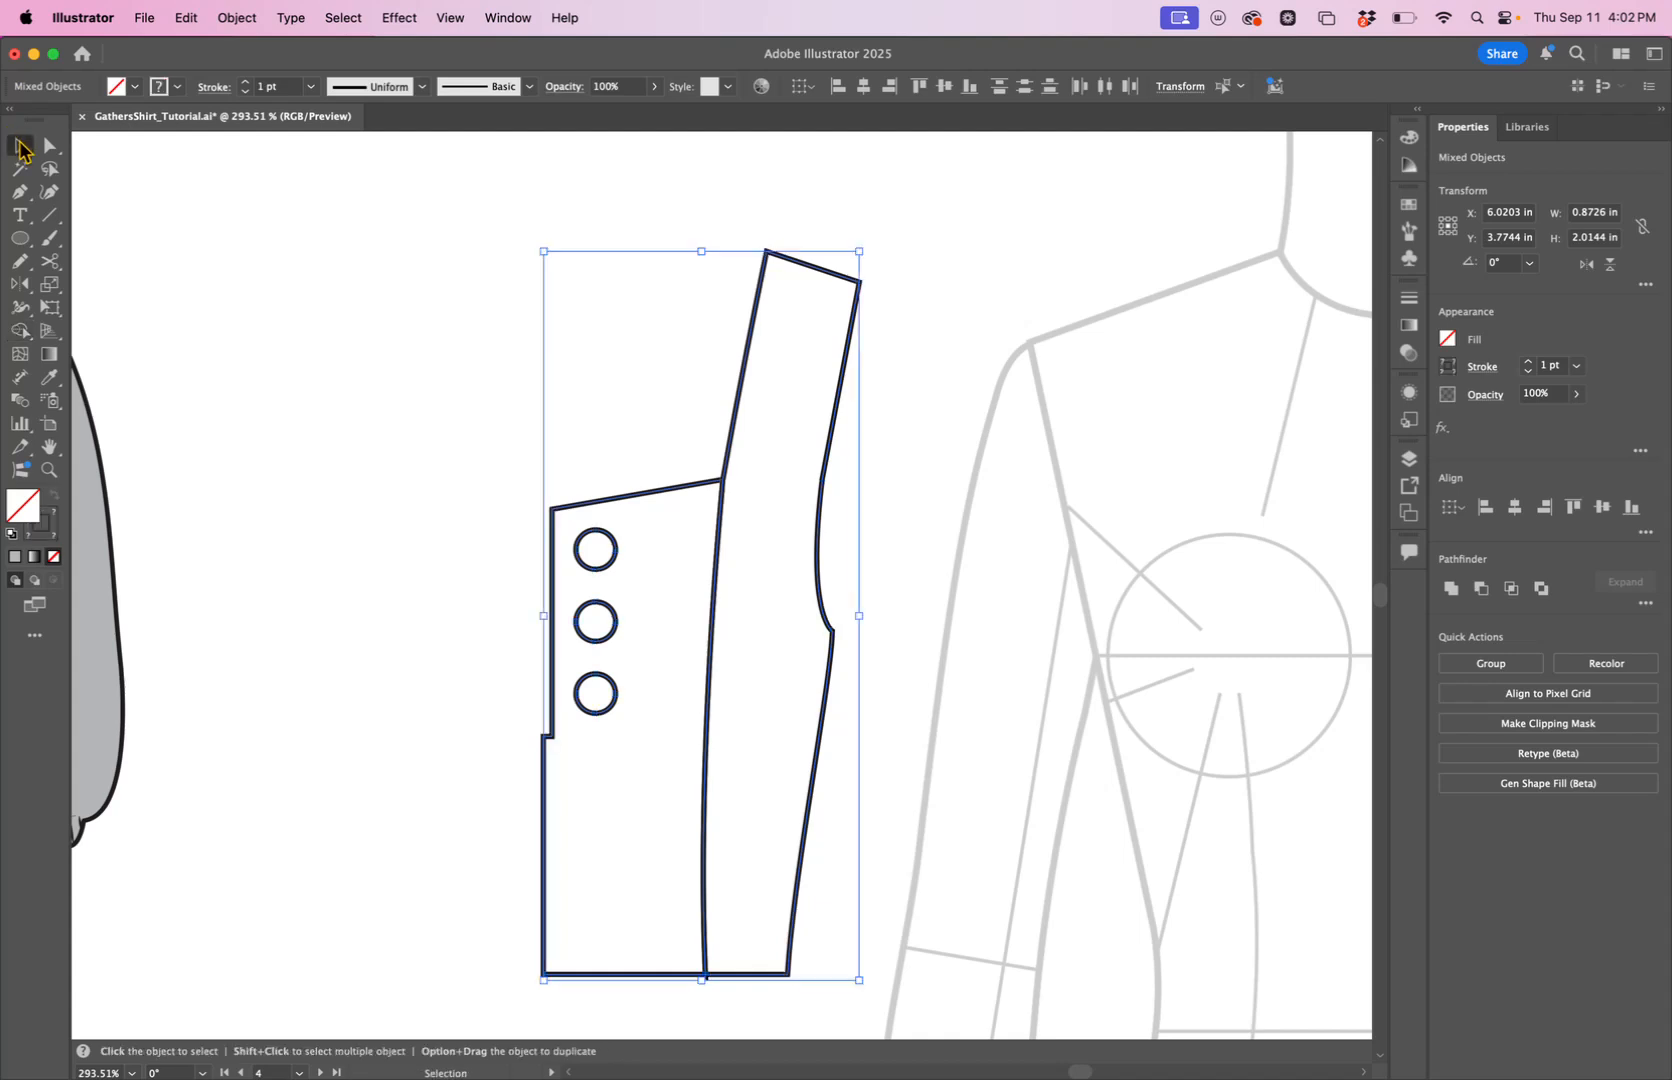
{"action": "left_click", "coordinate": [380, 320]}
{"action": "left_click_drag", "start_coordinate": [694, 495], "coordinate": [590, 490]}
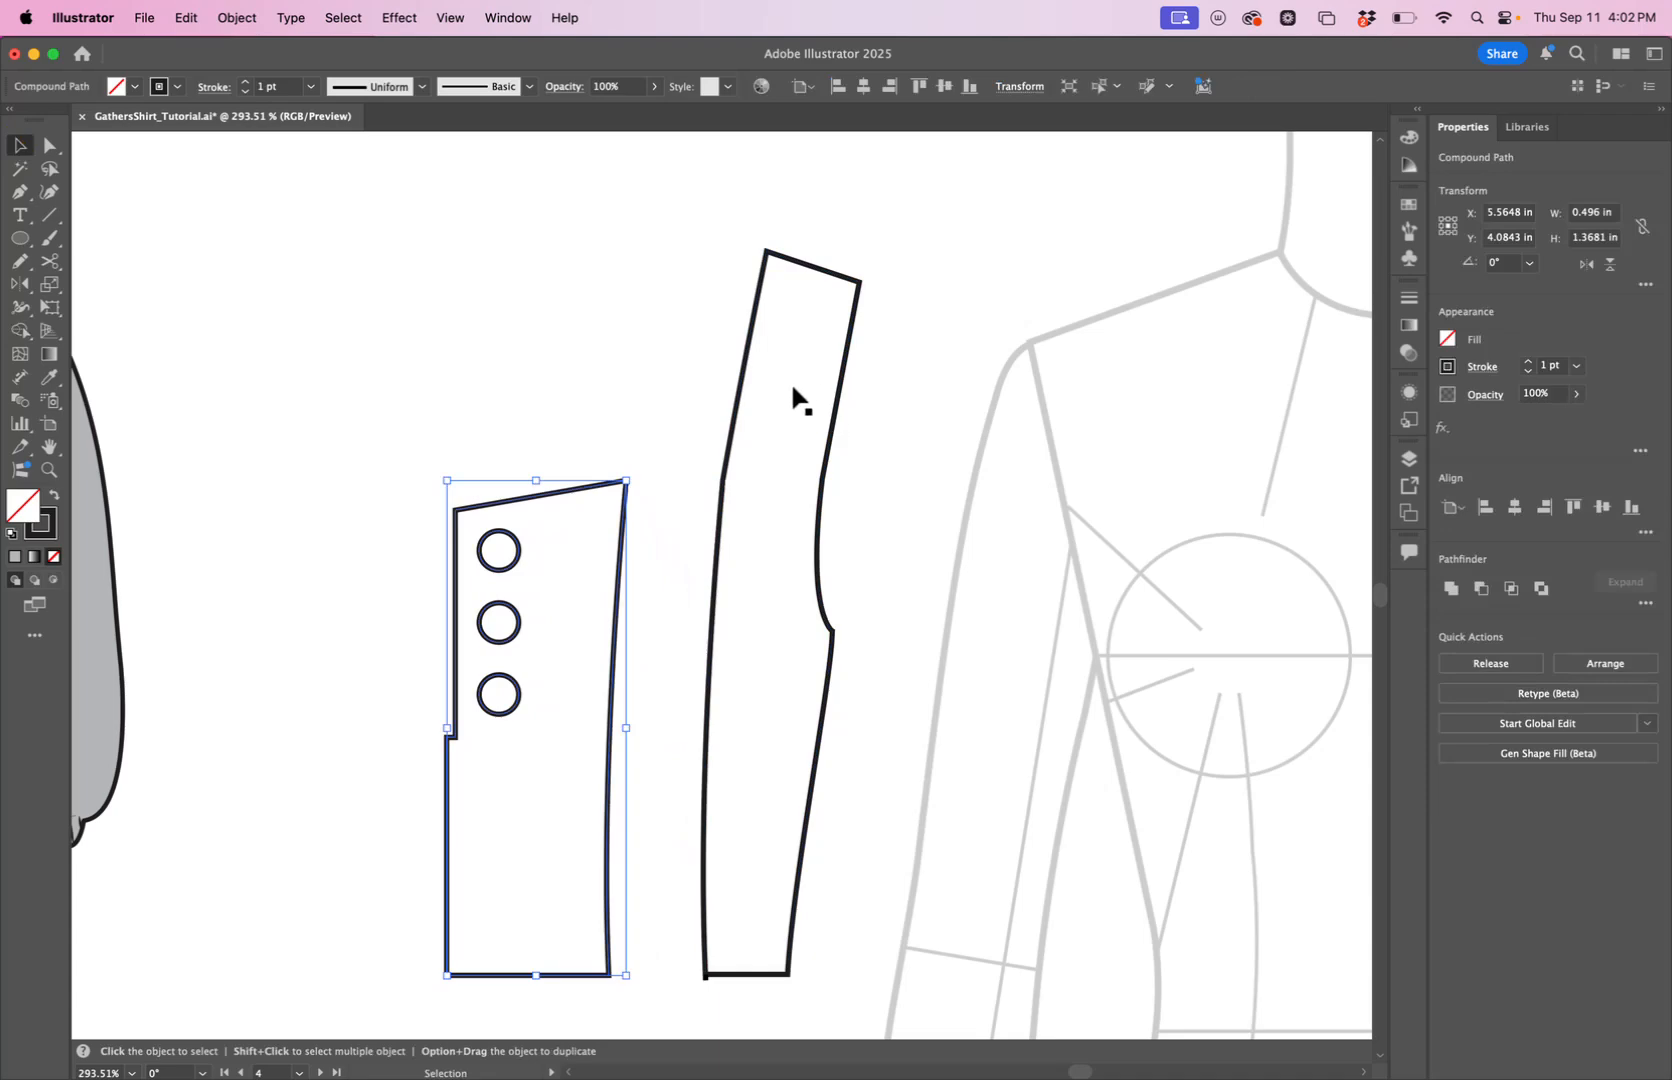
Move the separated side panel over the croquis sleeve and apply the bodice's gray fill to it with the Eyedropper.
{"action": "key", "text": "z"}
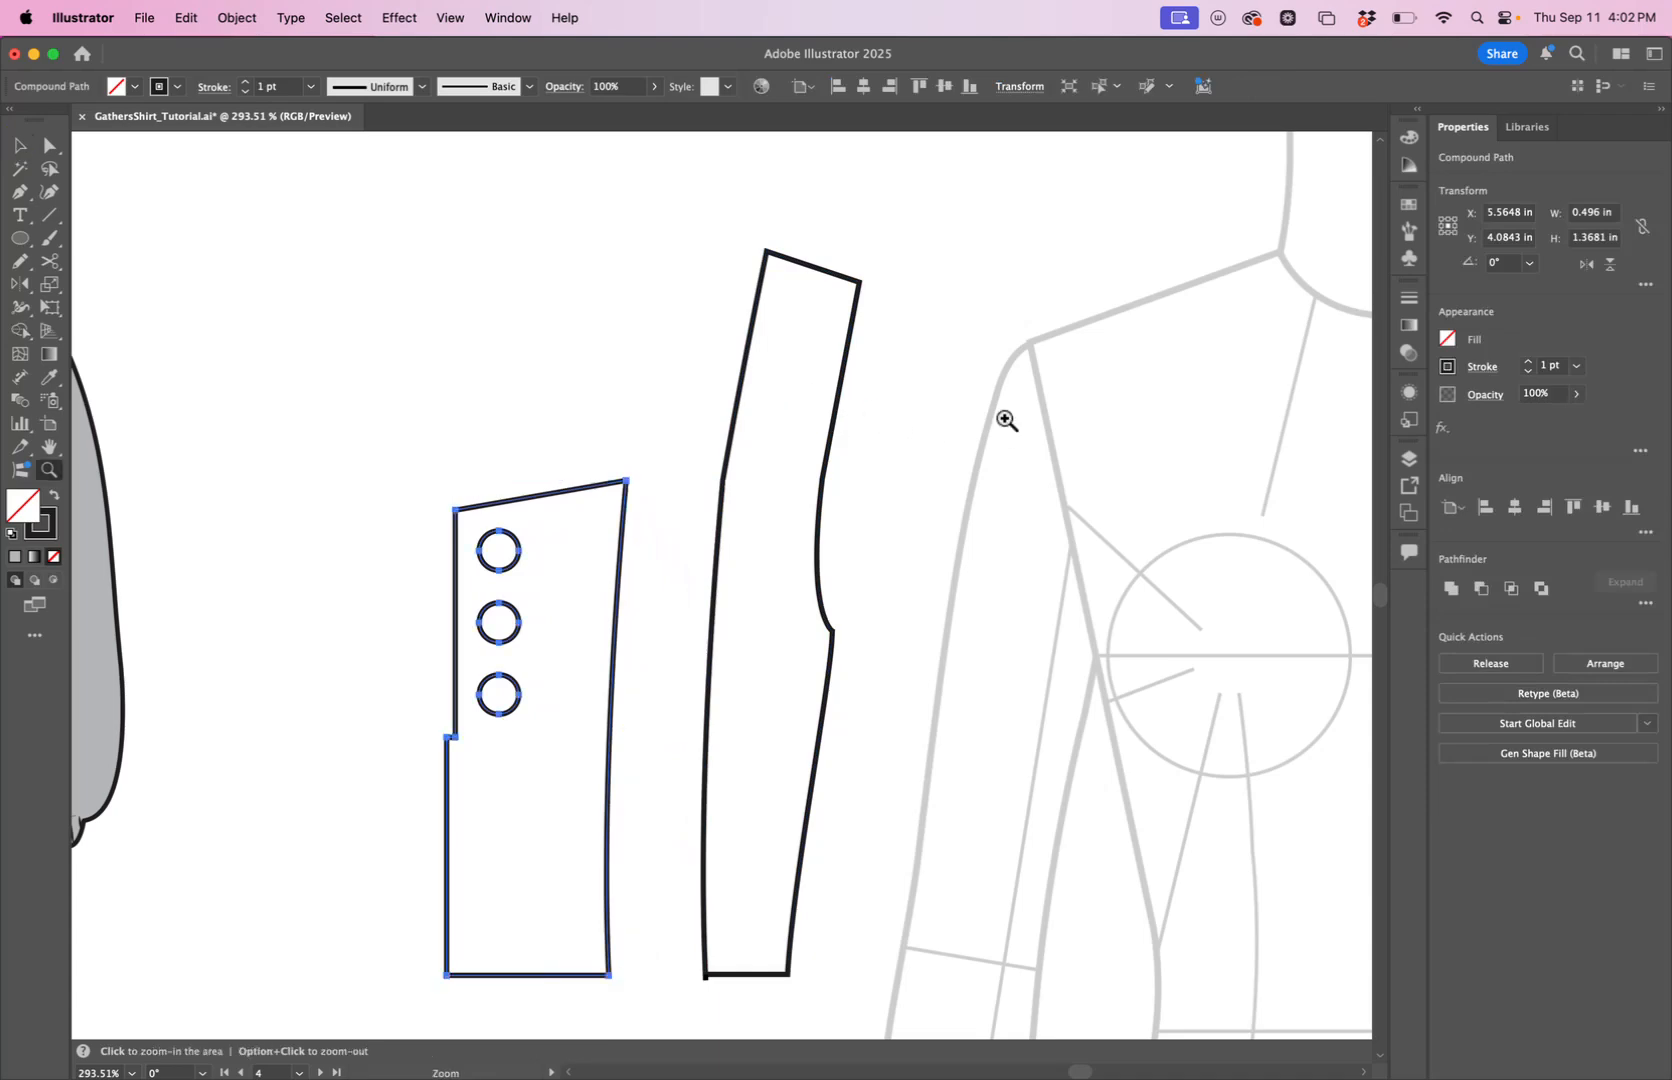
{"action": "left_click_drag", "start_coordinate": [1000, 418], "coordinate": [746, 489]}
{"action": "scroll", "coordinate": [1022, 472], "scroll_direction": "right", "scroll_amount": 5}
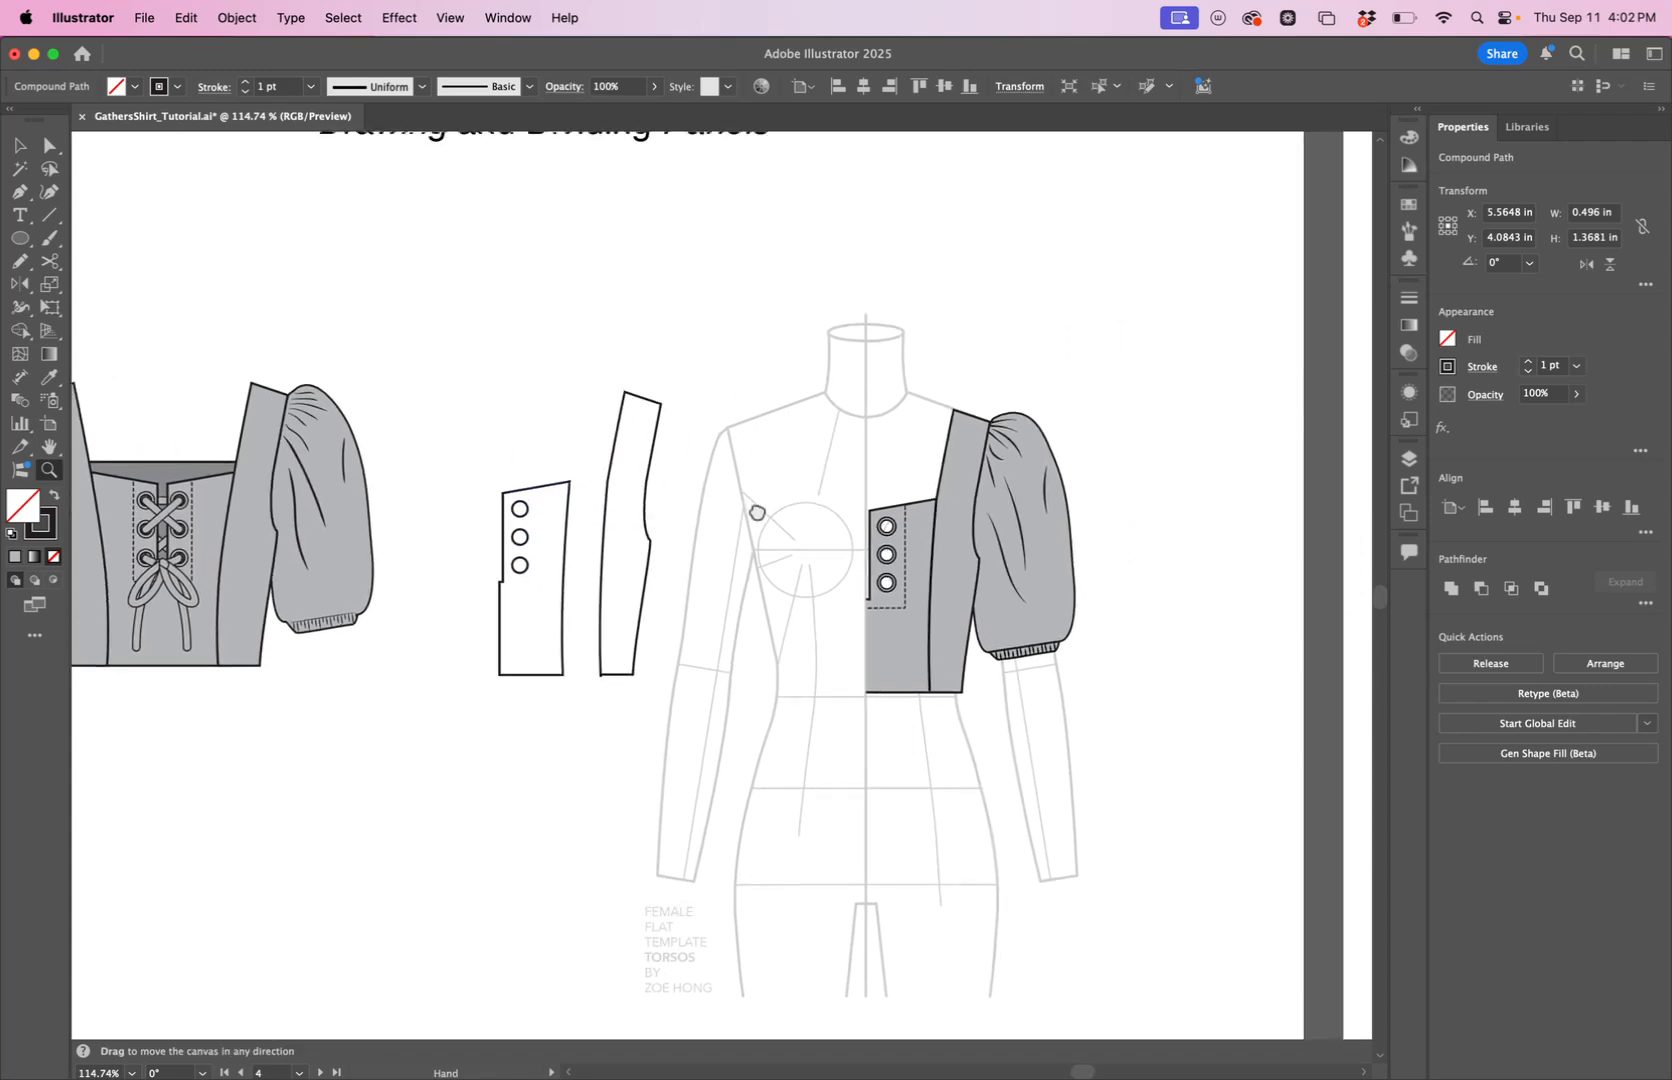
{"action": "key", "text": "v"}
{"action": "left_click_drag", "start_coordinate": [605, 511], "coordinate": [1005, 496]}
{"action": "key", "text": "i"}
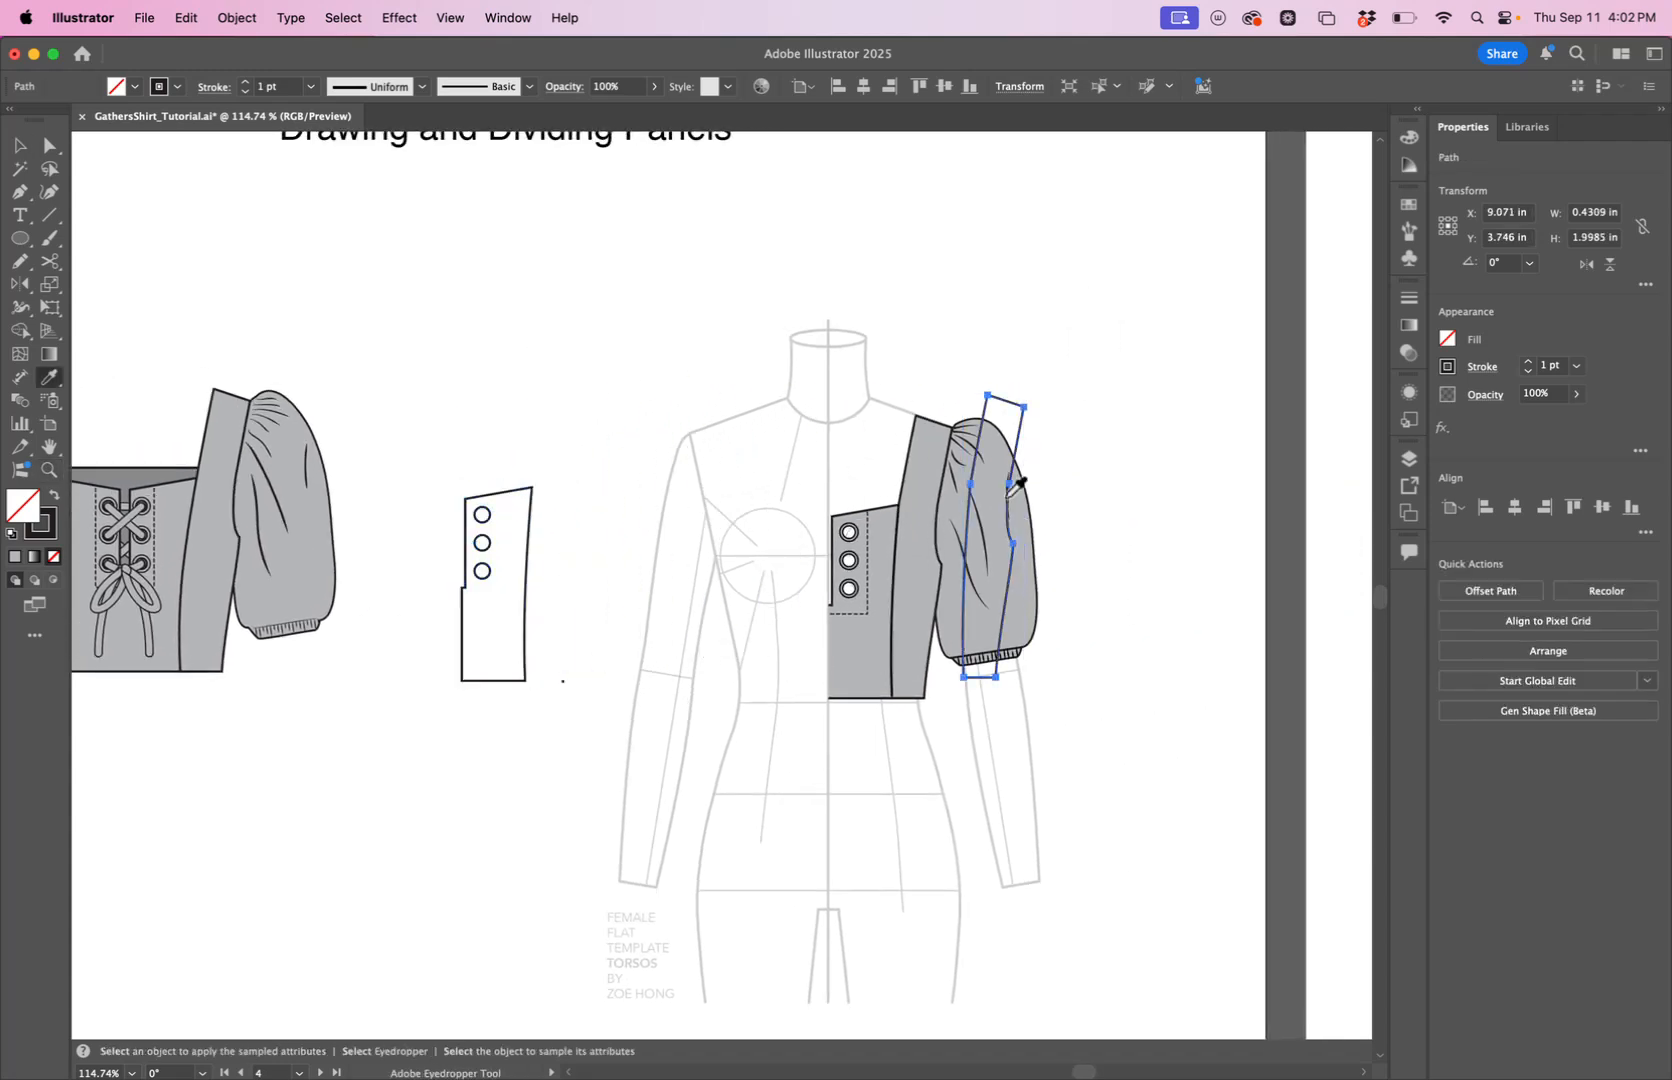
{"action": "left_click", "coordinate": [915, 490]}
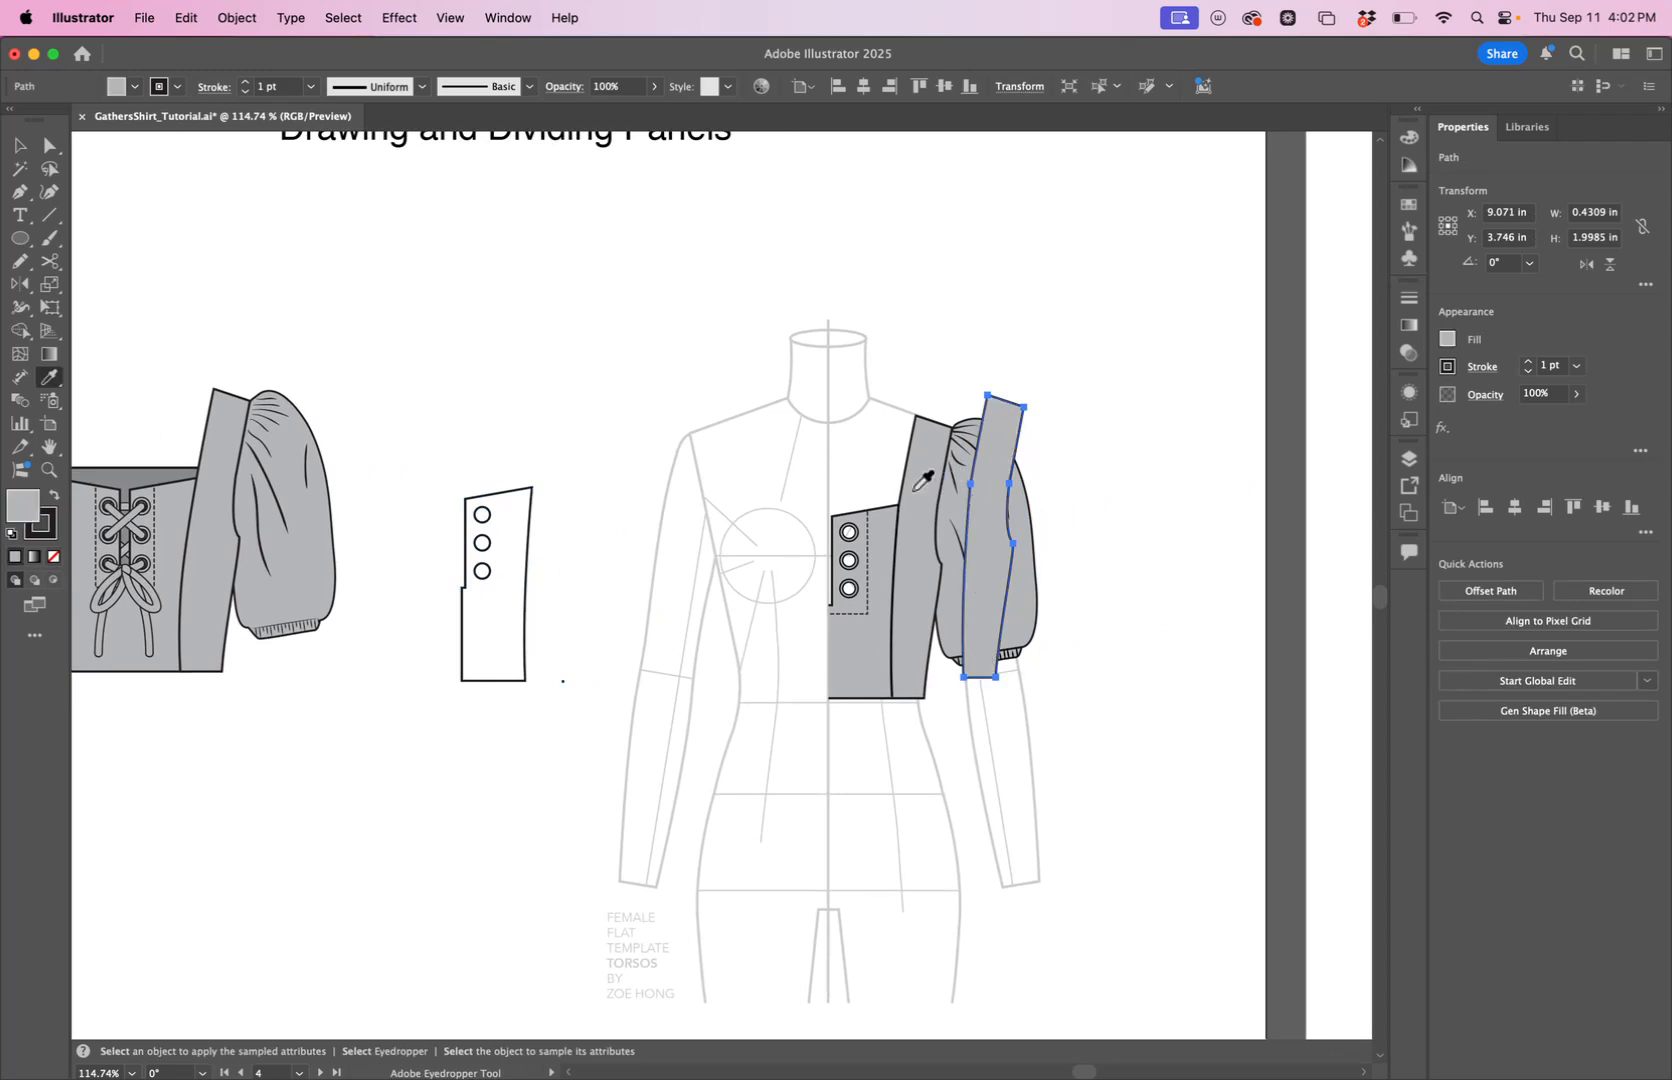
Delete the original seam line from the bodice on the croquis.
{"action": "key", "text": "v"}
{"action": "left_click", "coordinate": [893, 552]}
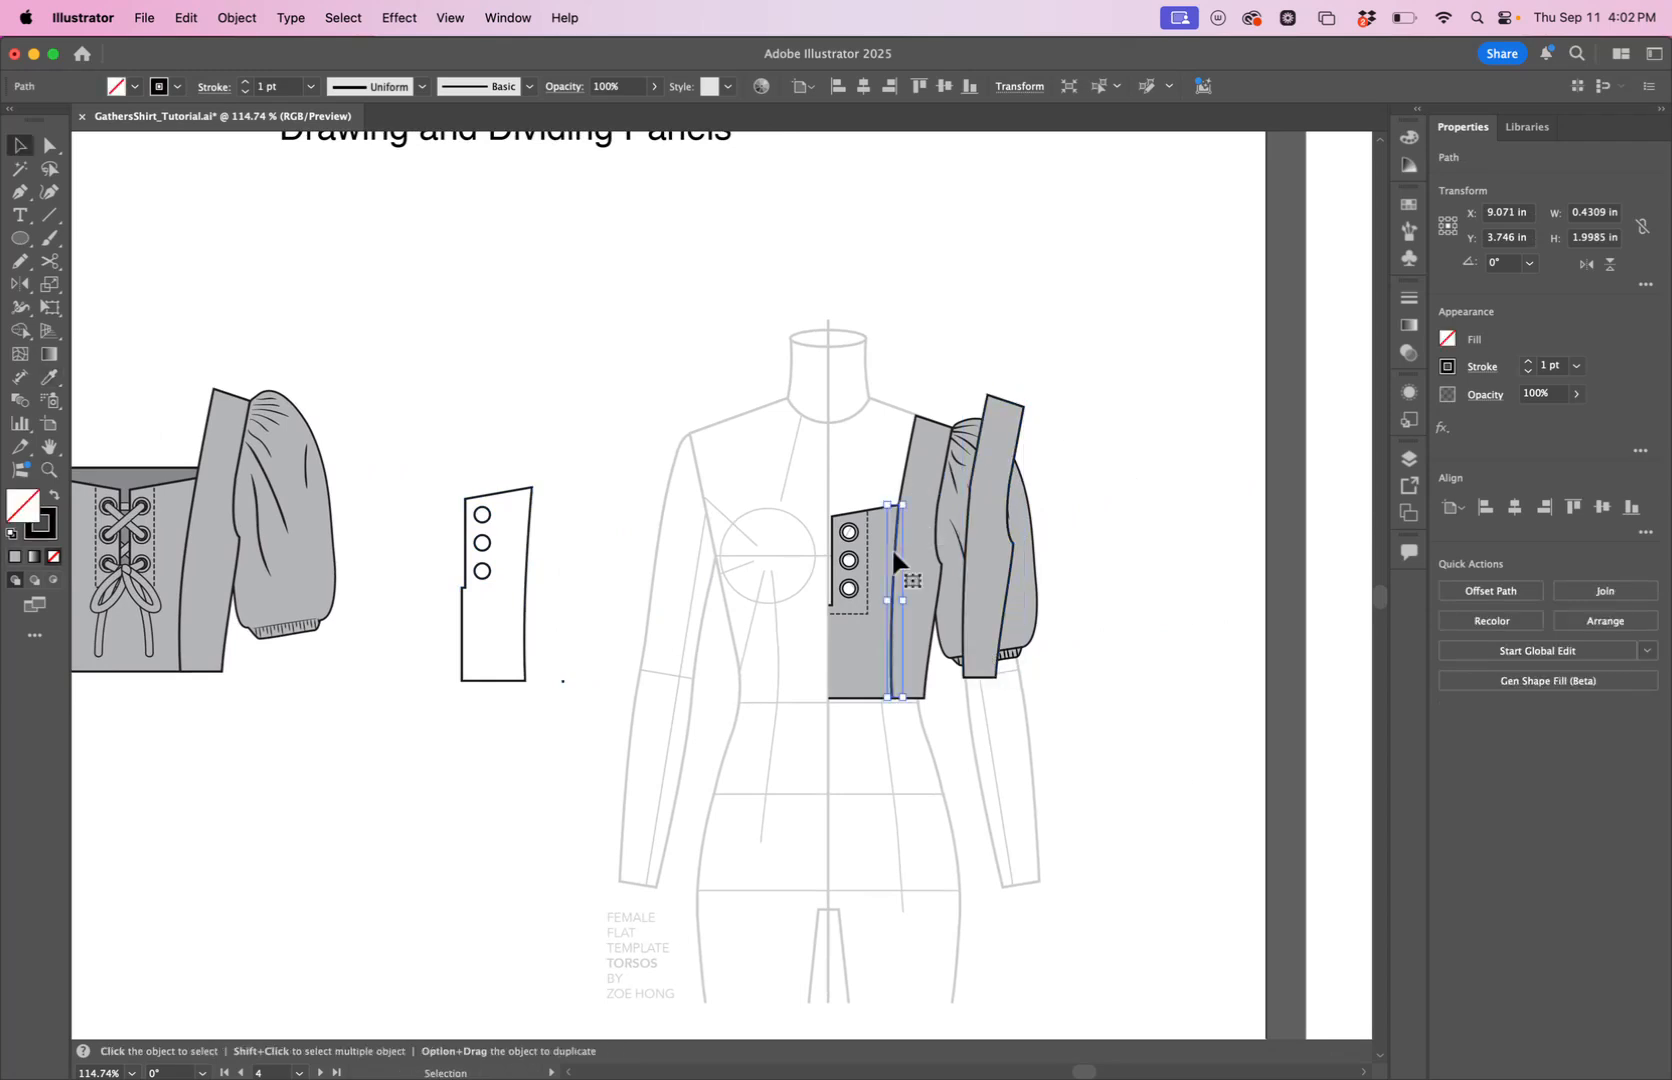
{"action": "key", "text": "Delete"}
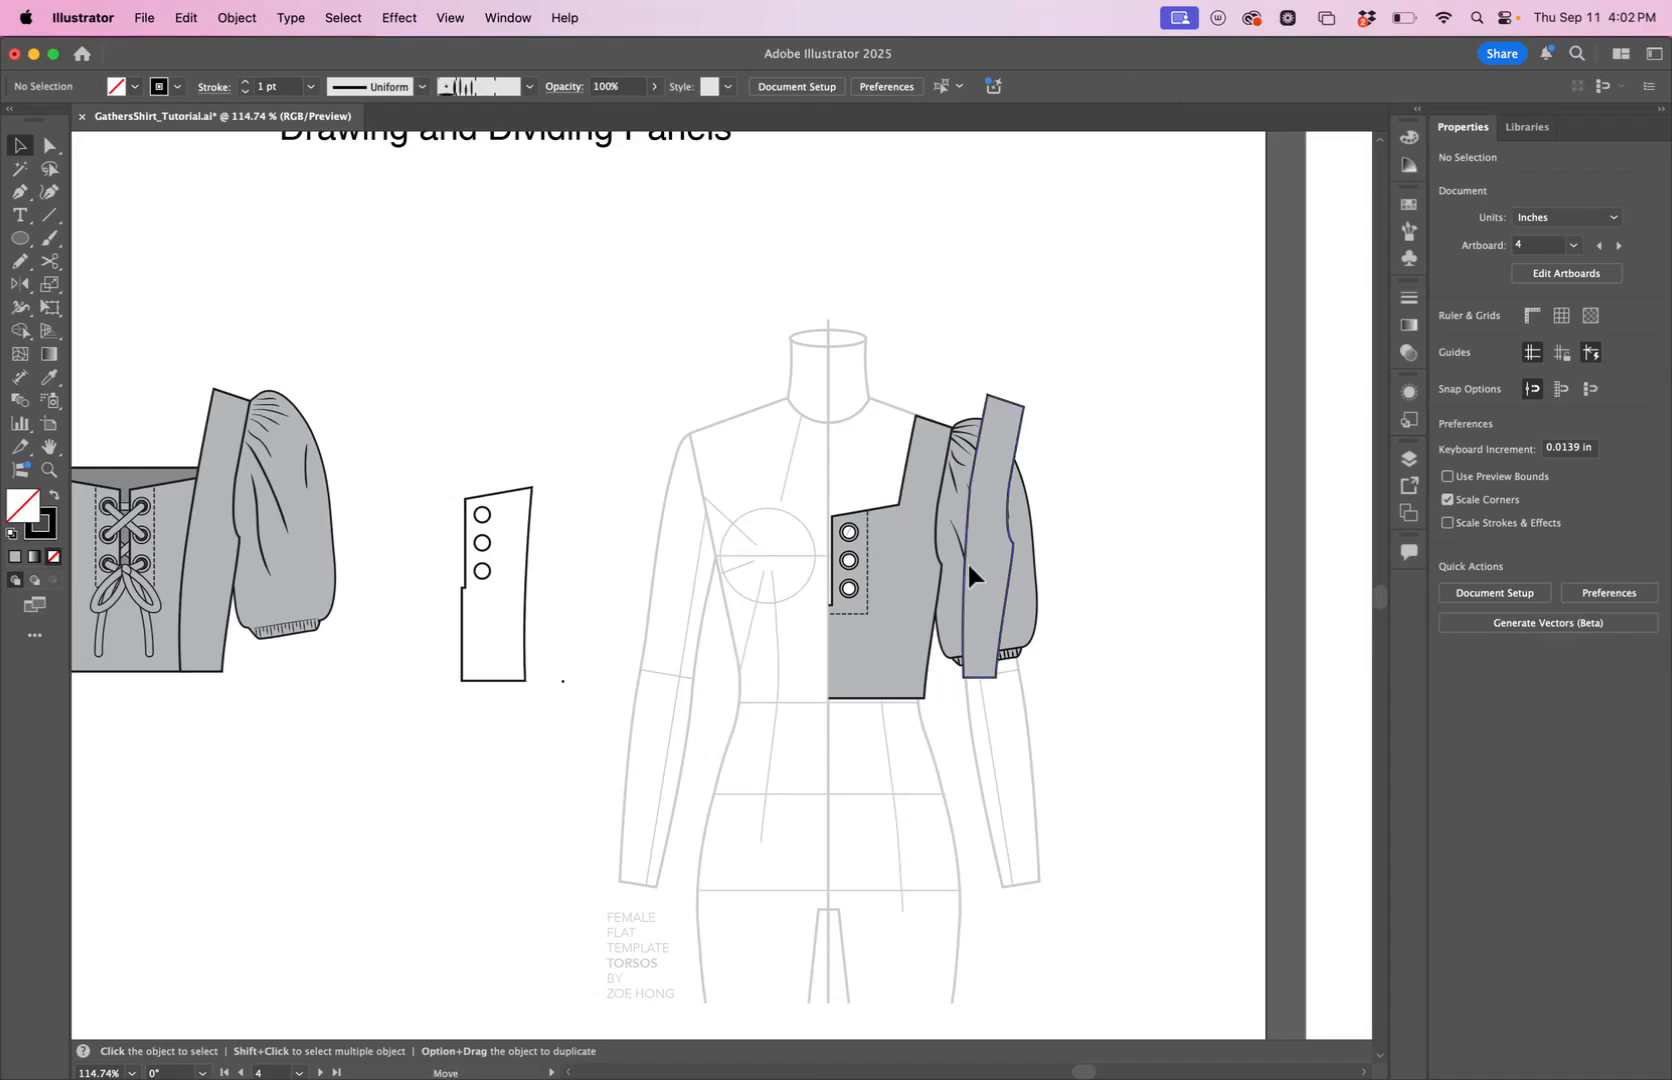
Place the gray side panel over the croquis bodice, aligned with its shoulder, armhole and hem, and deselect everything.
{"action": "left_click_drag", "start_coordinate": [978, 556], "coordinate": [903, 573]}
{"action": "left_click", "coordinate": [903, 573]}
{"action": "key", "text": "z"}
{"action": "left_click", "coordinate": [895, 570]}
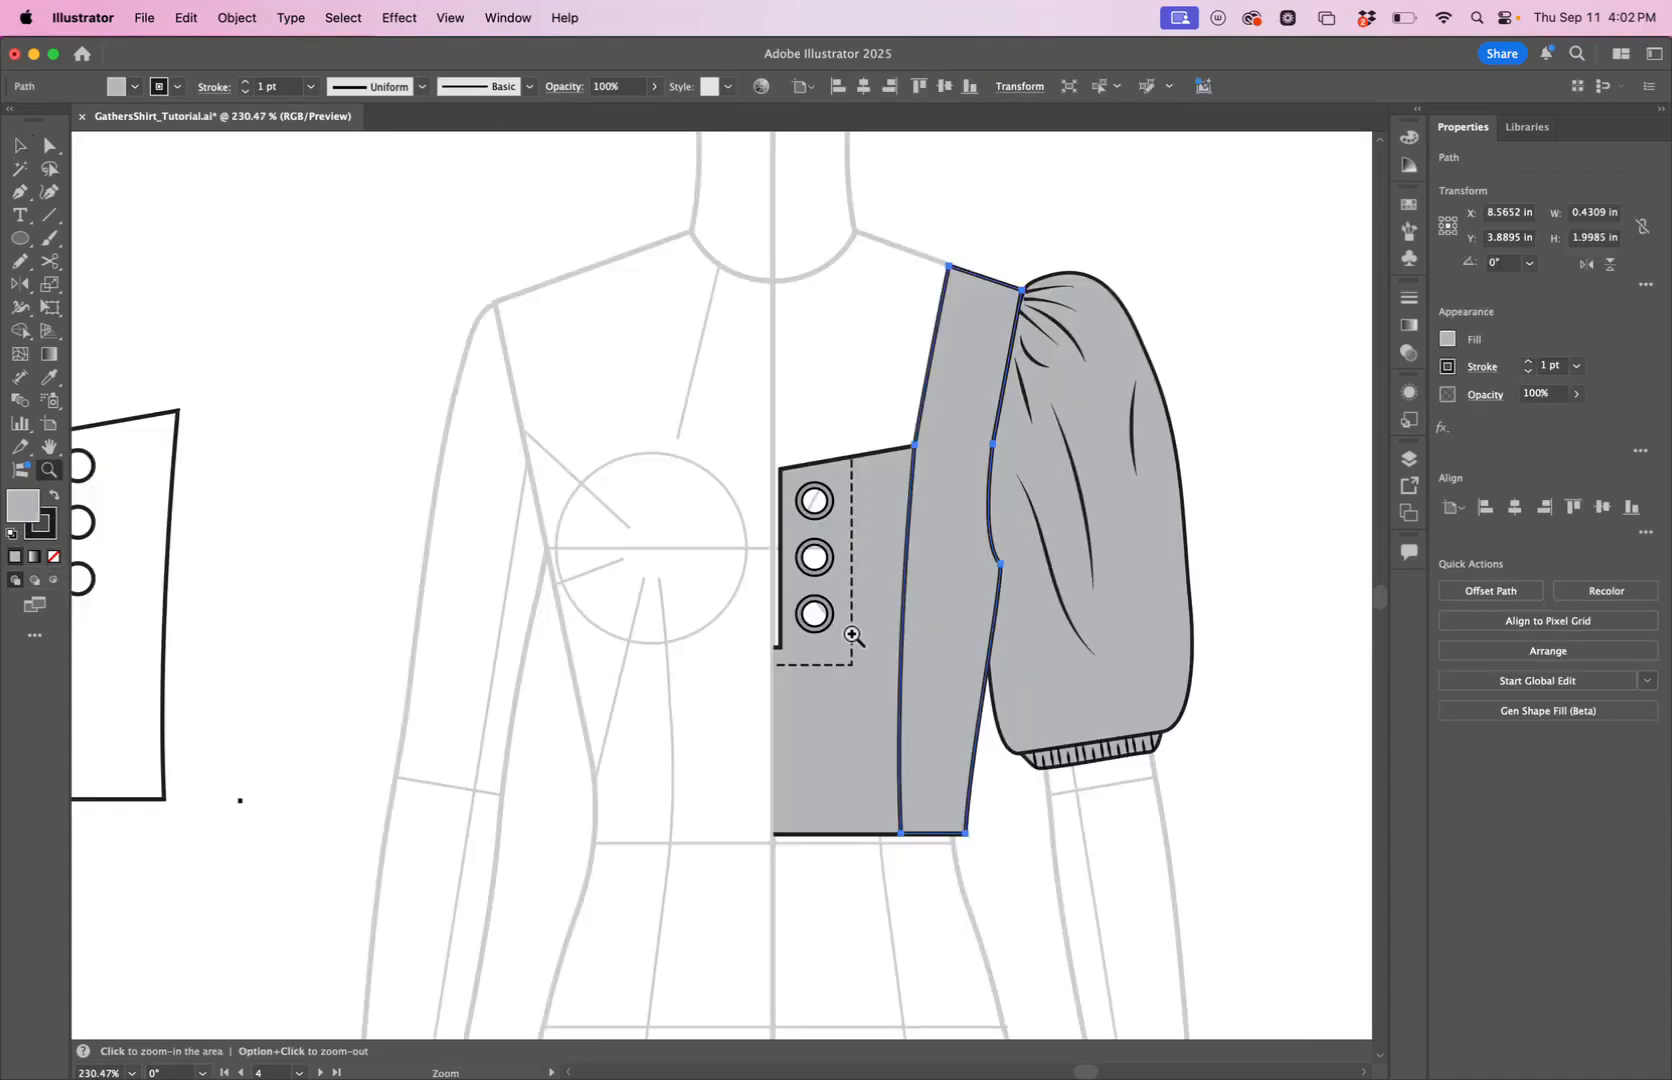
{"action": "key", "text": "v"}
{"action": "left_click", "coordinate": [974, 880]}
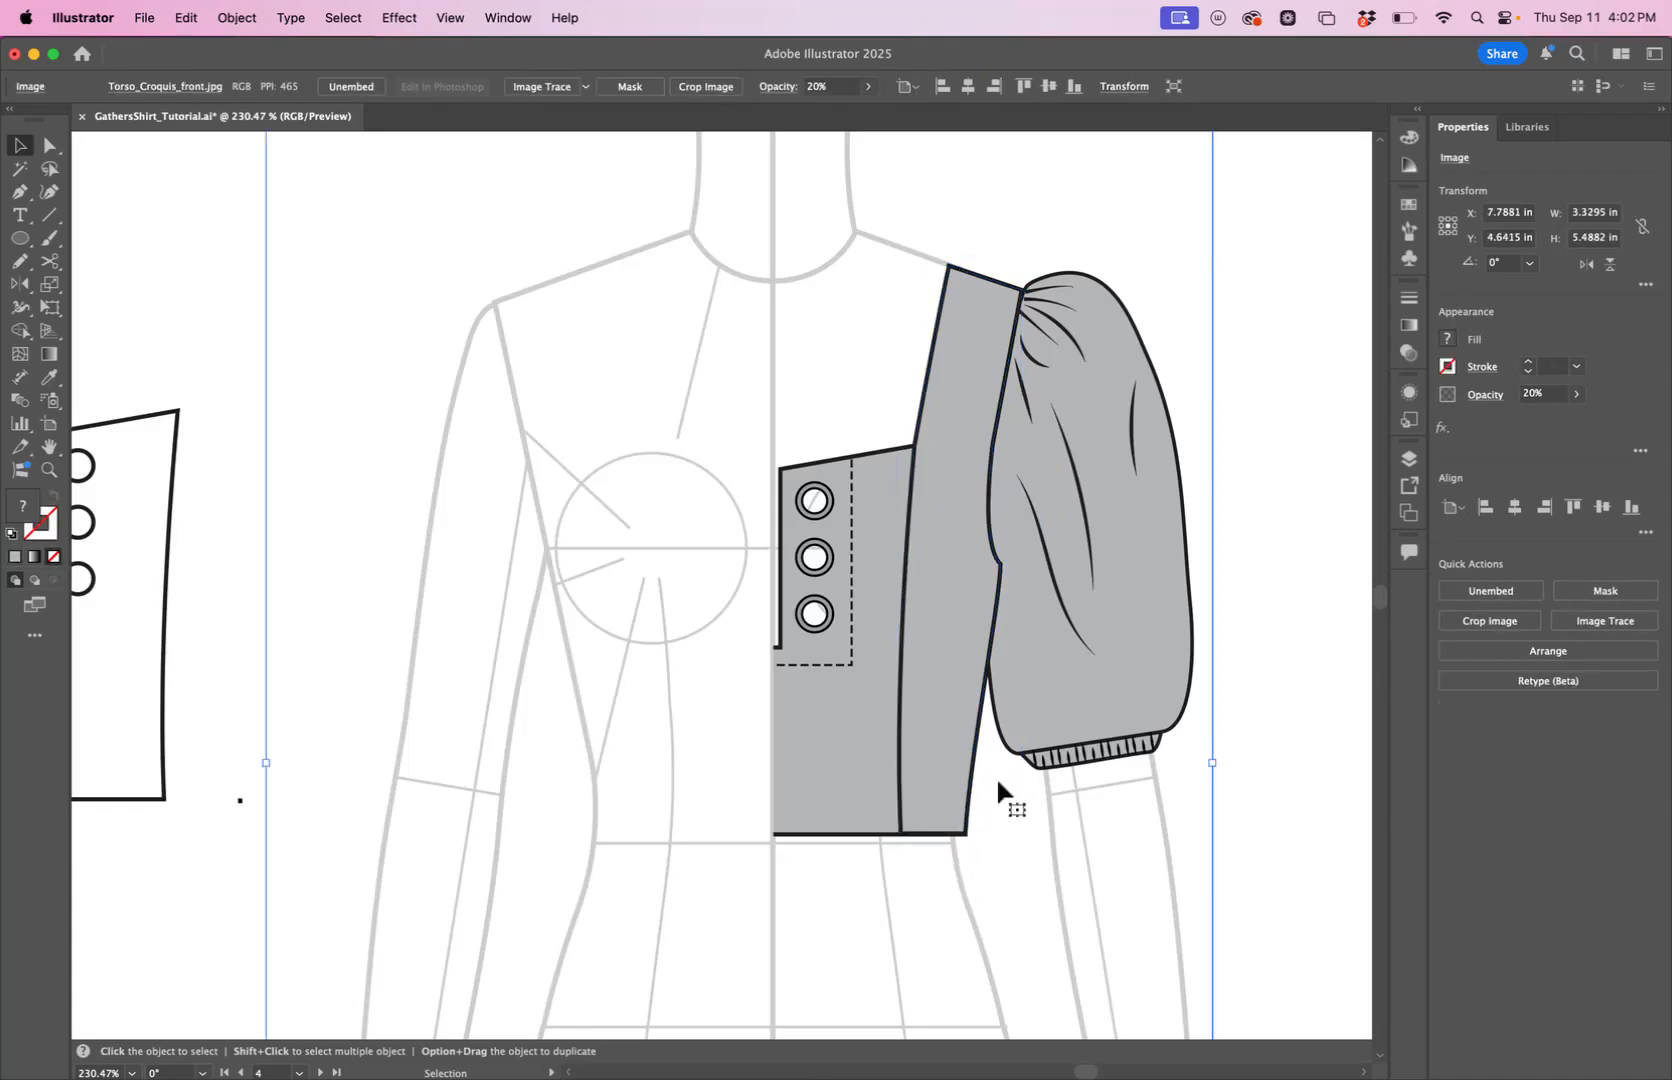
{"action": "left_click", "coordinate": [1279, 712]}
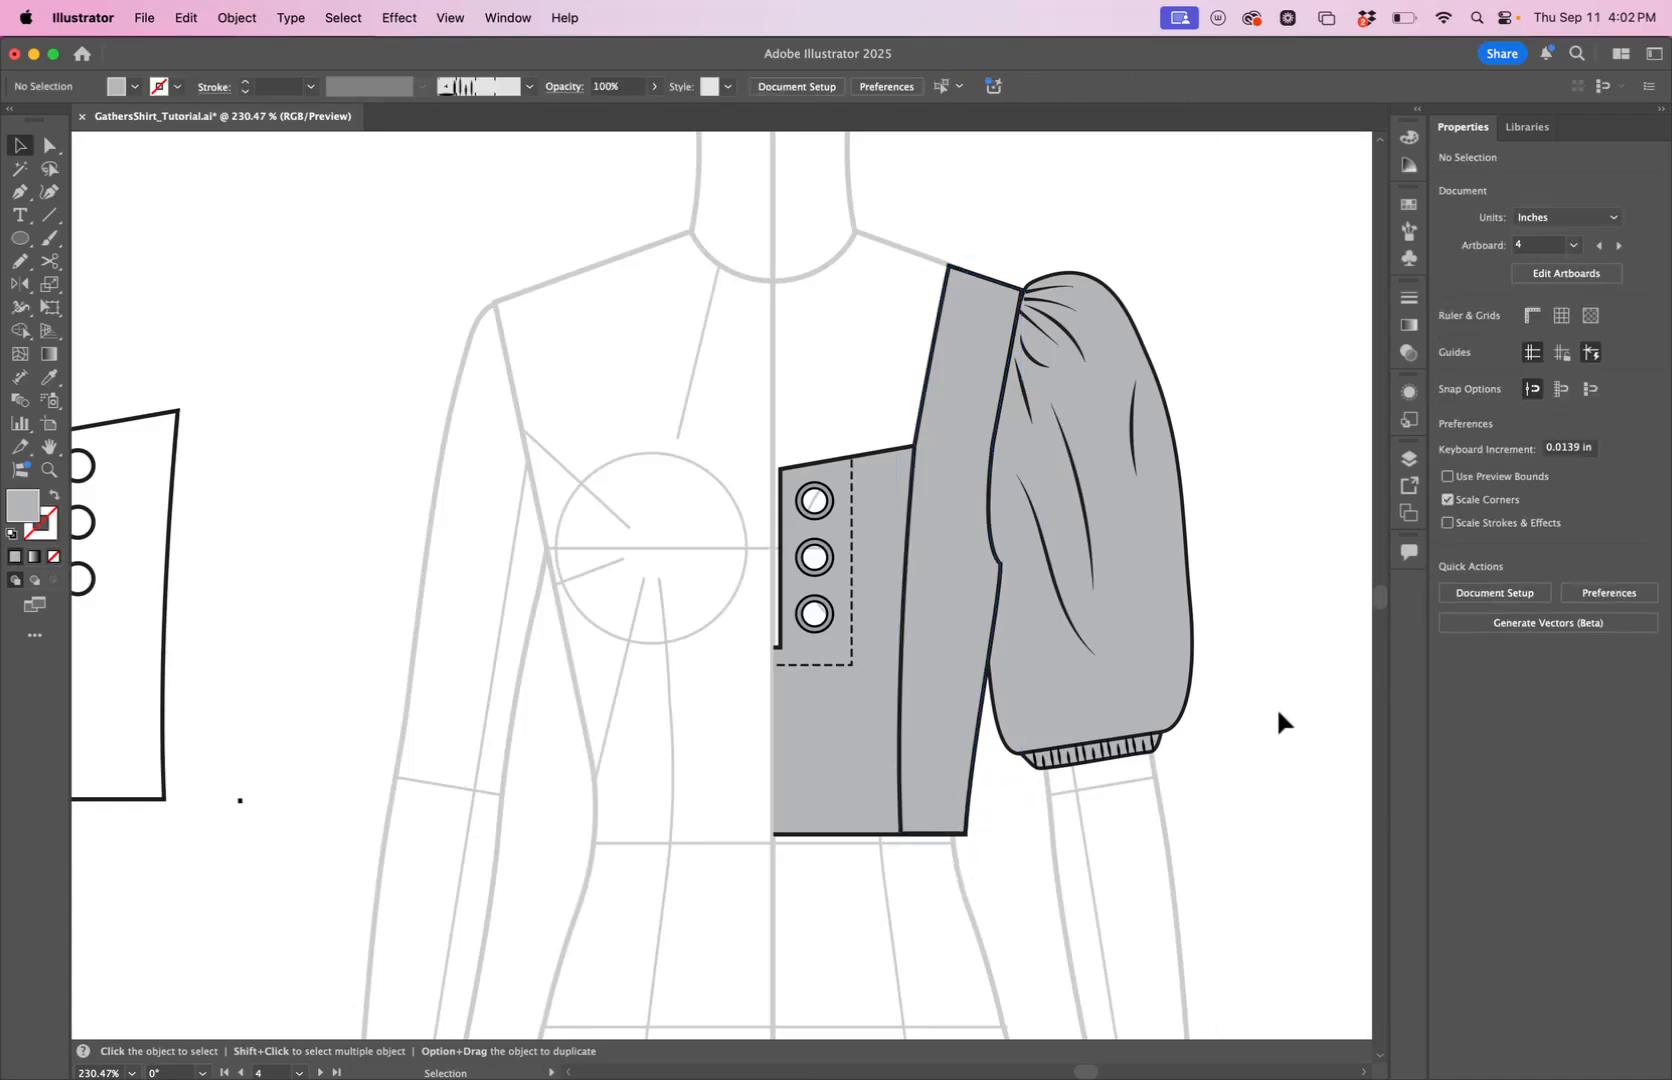